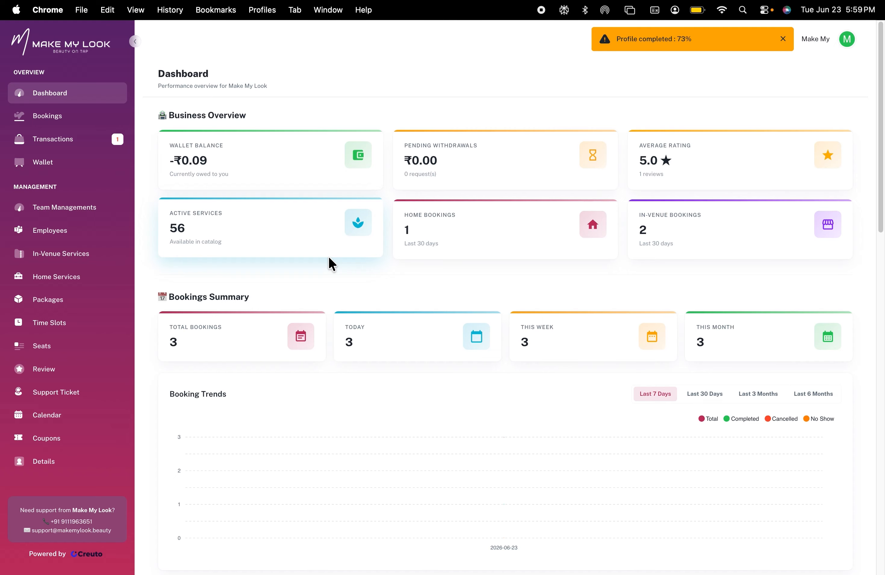
Check the signed-in account from the profile menu on the dashboard
{"action": "left_click", "coordinate": [847, 39]}
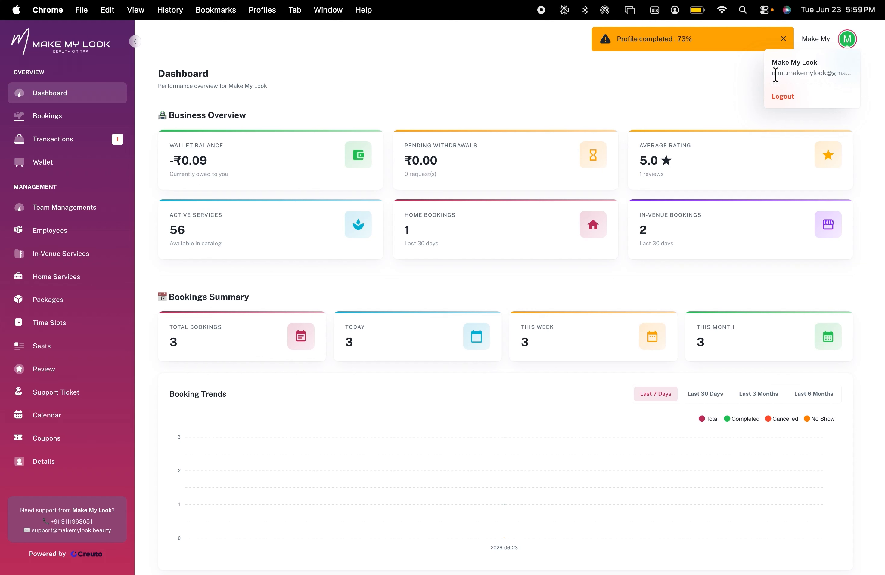
{"action": "left_click", "coordinate": [330, 78]}
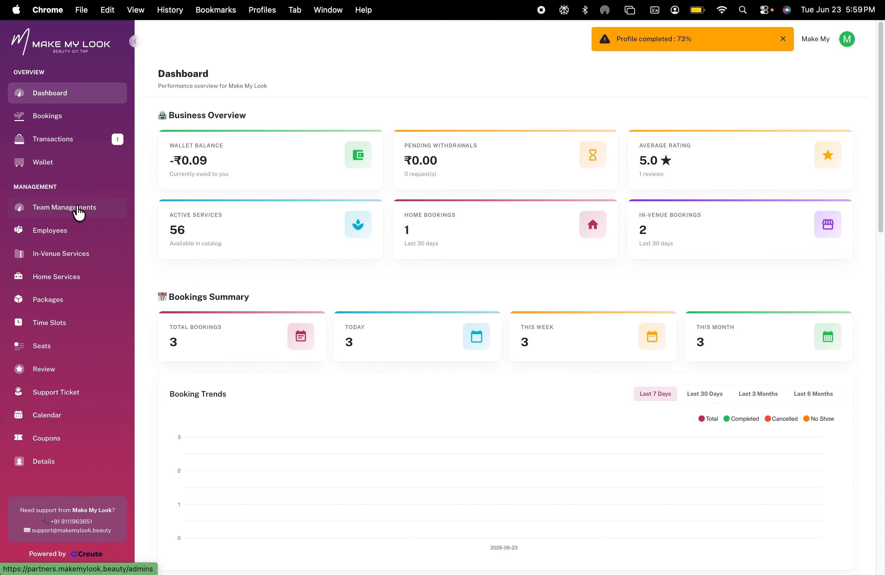
{"action": "left_click", "coordinate": [54, 238]}
{"action": "left_click", "coordinate": [108, 95]}
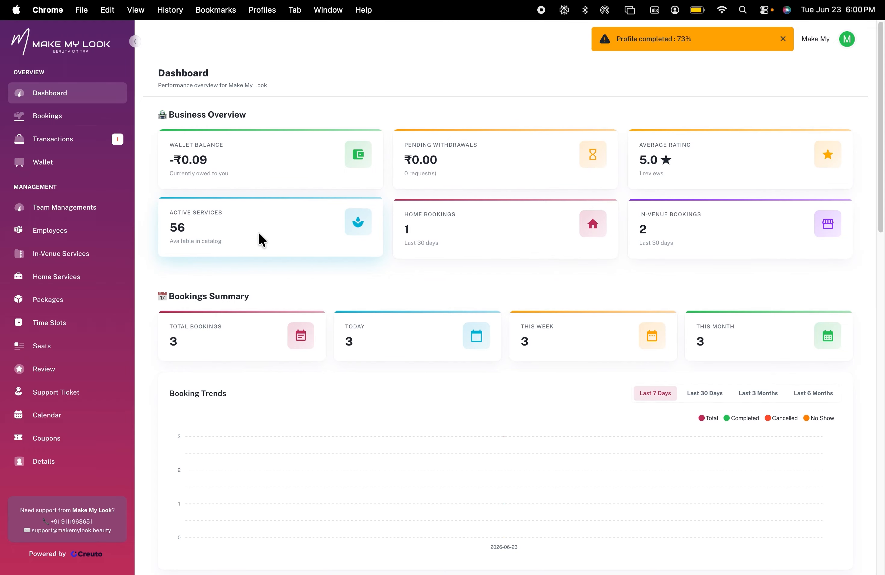
Switch the Booking Trends chart through the Last 30 Days, Last 3 Months and Last 6 Months ranges
{"action": "scroll", "coordinate": [259, 235], "scroll_direction": "down", "scroll_amount": 1}
{"action": "scroll", "coordinate": [258, 232], "scroll_direction": "down", "scroll_amount": 3}
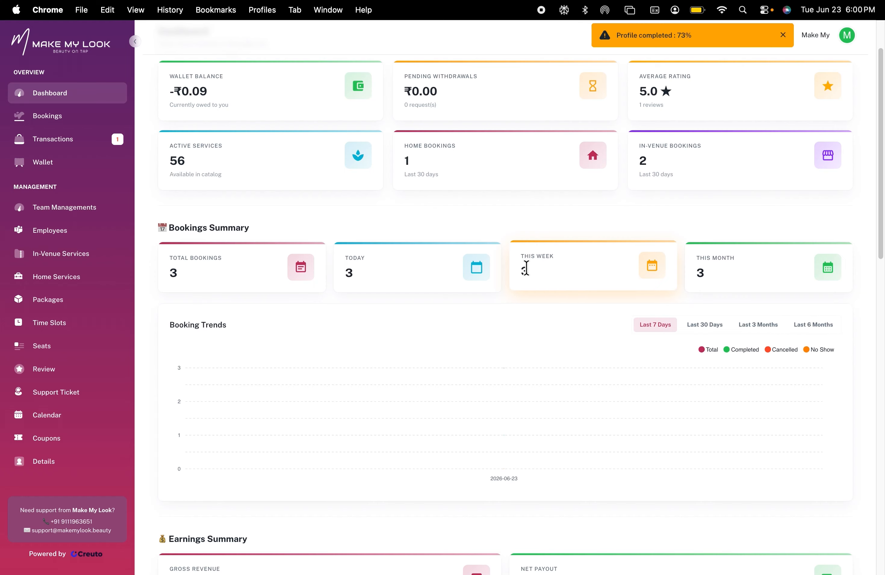
{"action": "left_click", "coordinate": [709, 327]}
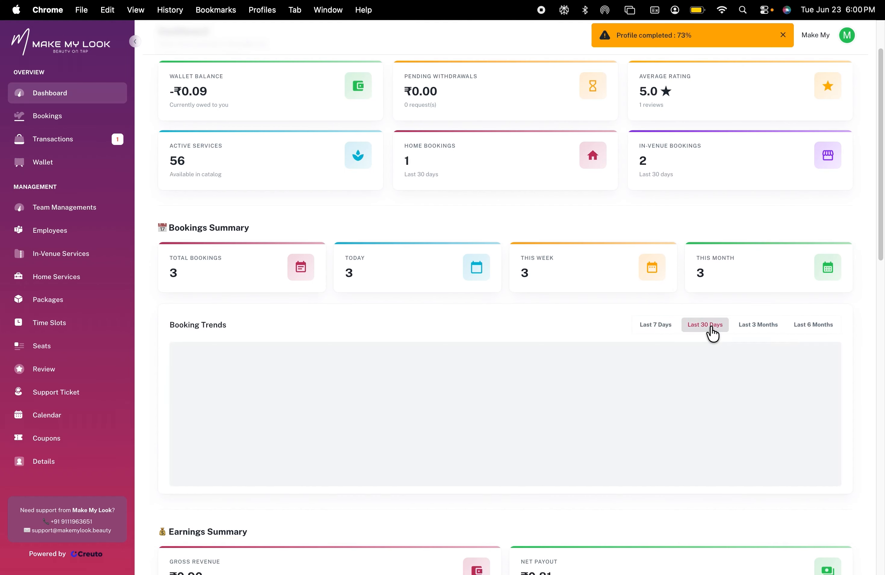
{"action": "left_click", "coordinate": [755, 330]}
{"action": "left_click", "coordinate": [811, 328]}
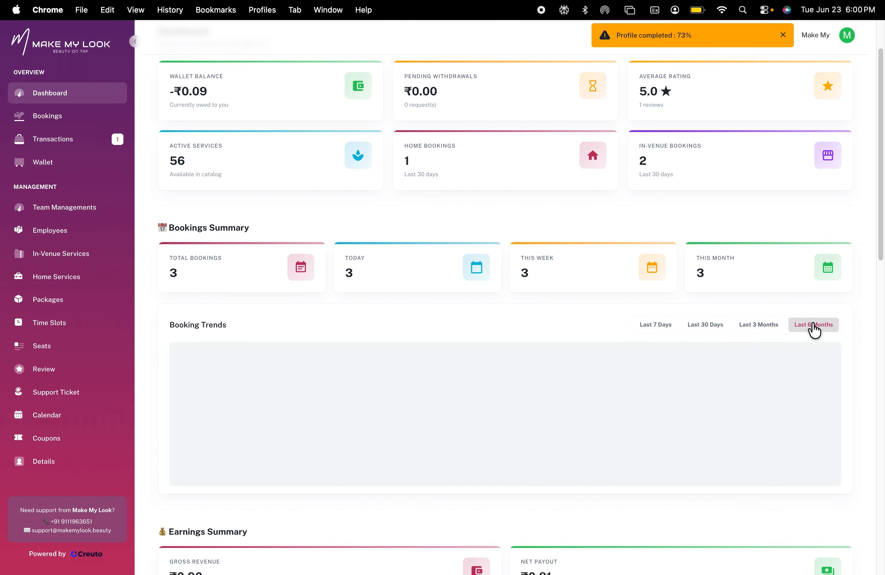
Cycle the Earnings Trends chart through each time range, ending on Last 7 Days
{"action": "scroll", "coordinate": [507, 381], "scroll_direction": "down", "scroll_amount": 3}
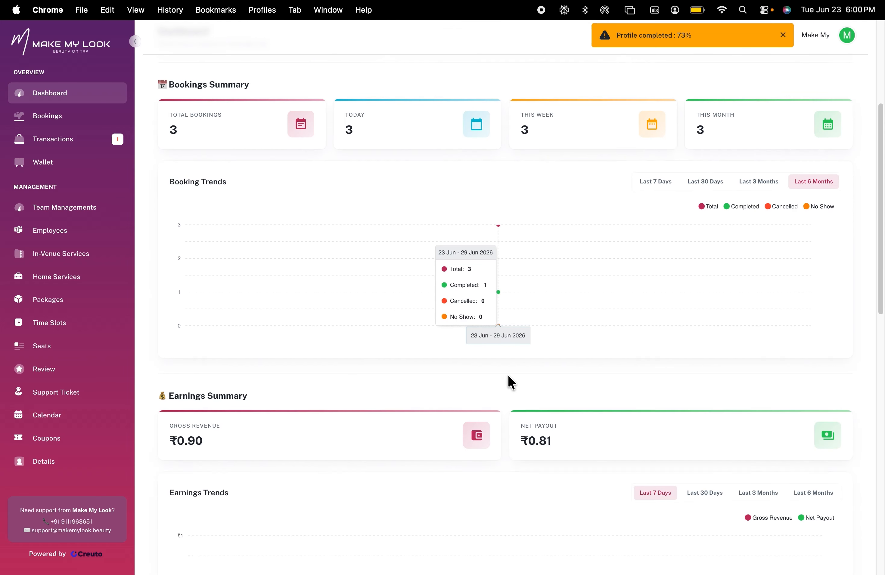
{"action": "scroll", "coordinate": [509, 377], "scroll_direction": "down", "scroll_amount": 3}
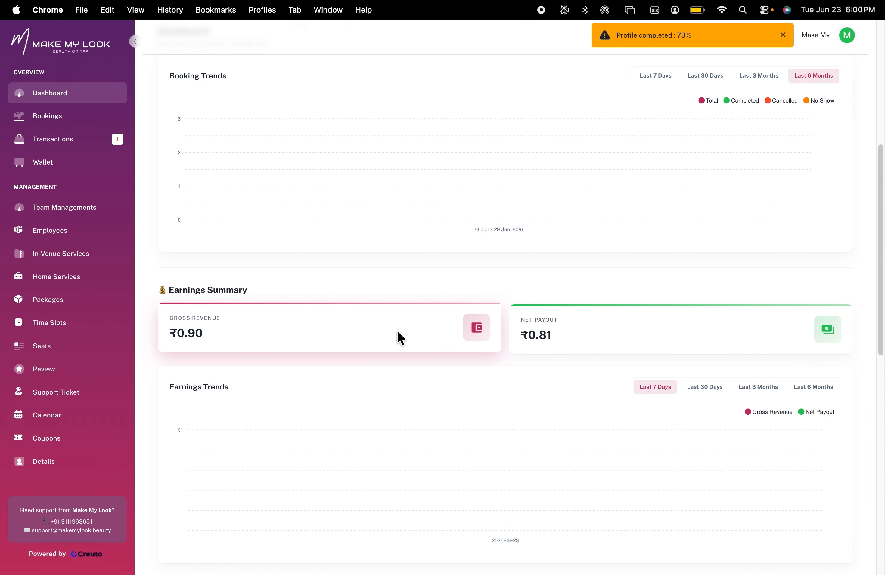
{"action": "scroll", "coordinate": [642, 333], "scroll_direction": "down", "scroll_amount": 3}
{"action": "left_click", "coordinate": [697, 269]}
{"action": "left_click", "coordinate": [744, 272]}
{"action": "left_click", "coordinate": [821, 274]}
{"action": "left_click", "coordinate": [663, 275]}
{"action": "scroll", "coordinate": [665, 278], "scroll_direction": "down", "scroll_amount": 5}
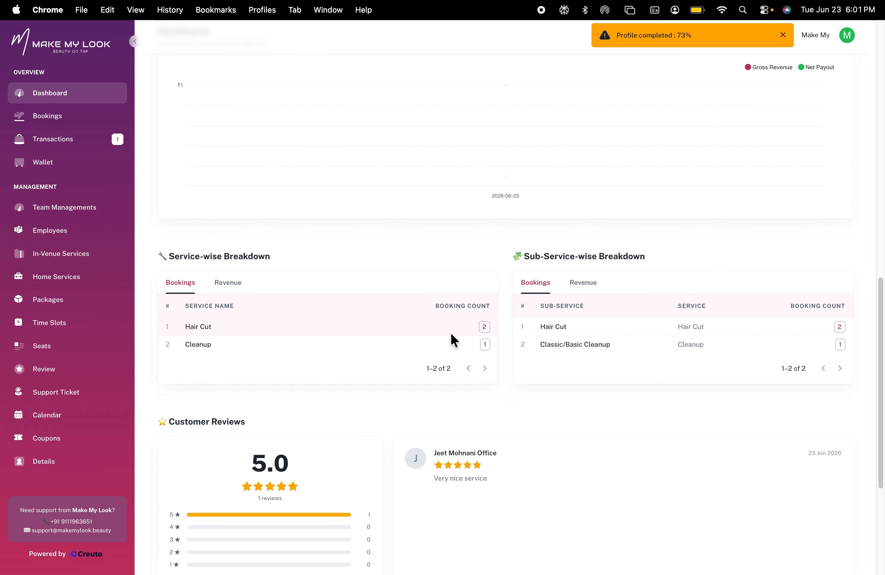
Toggle the service-wise and sub-service-wise breakdowns between their Revenue and Bookings views
{"action": "left_click", "coordinate": [227, 283]}
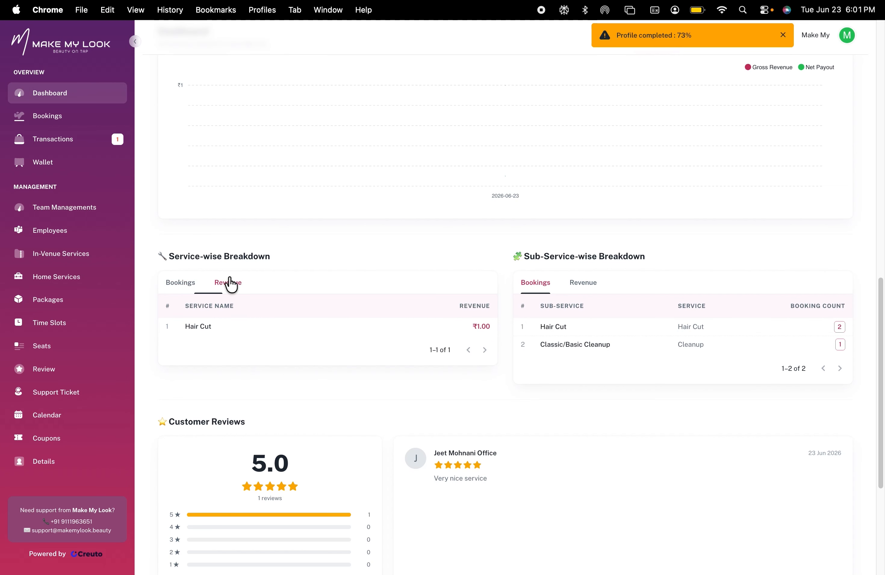
{"action": "left_click", "coordinate": [583, 288]}
{"action": "left_click", "coordinate": [549, 288]}
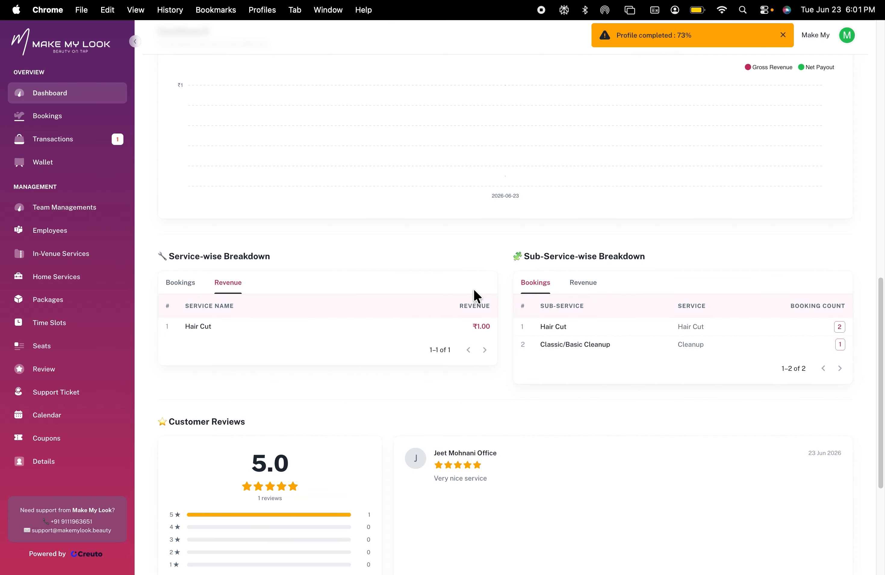
{"action": "left_click", "coordinate": [178, 290]}
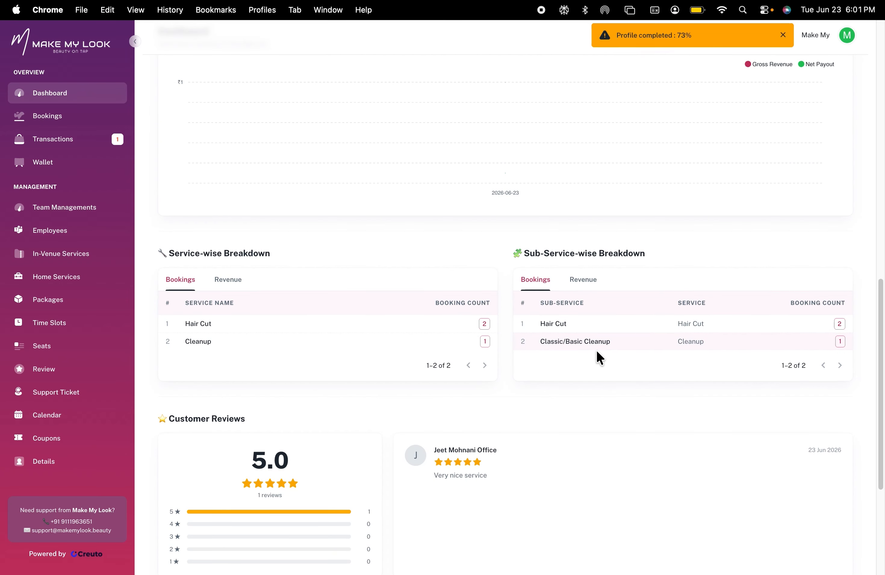
View the Settlements and Wallet Log tabs under Wallet & Settlements
{"action": "scroll", "coordinate": [596, 352], "scroll_direction": "down", "scroll_amount": 5}
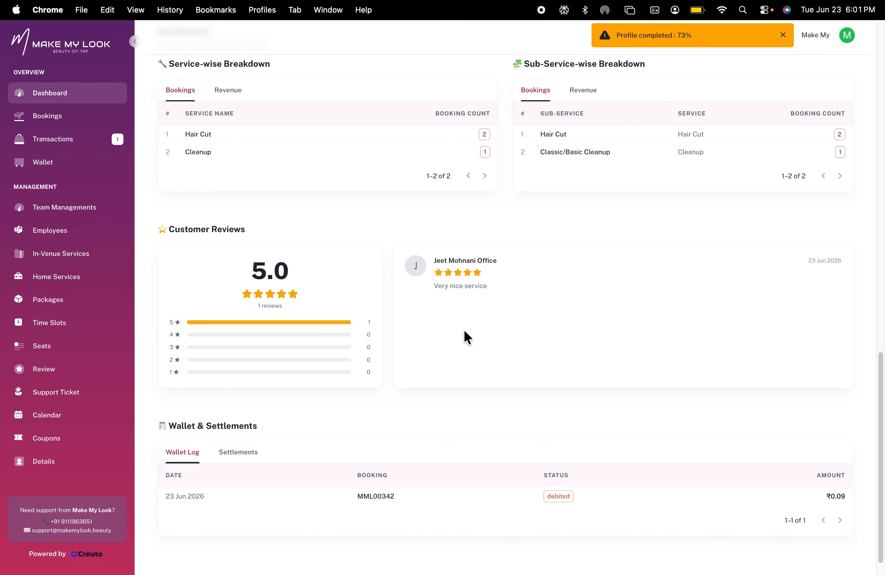
{"action": "scroll", "coordinate": [464, 332], "scroll_direction": "down", "scroll_amount": 1}
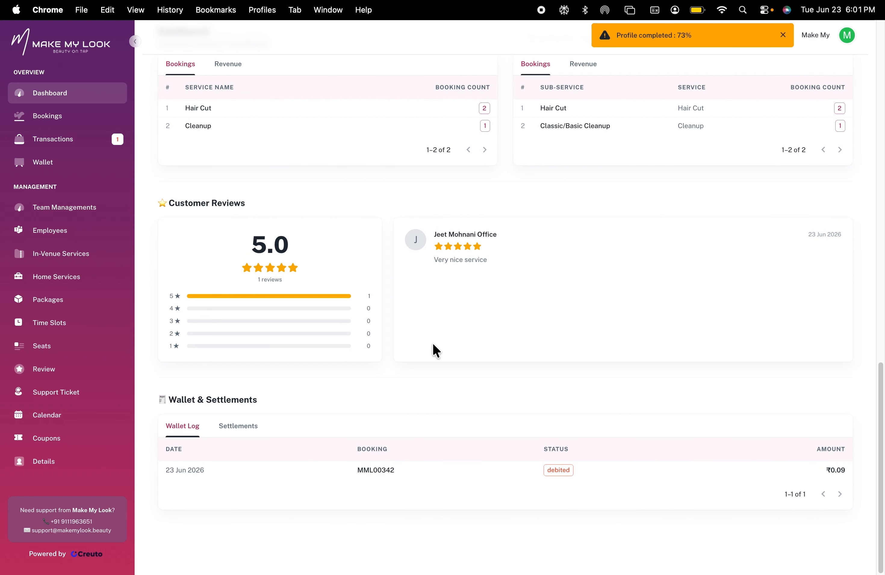
{"action": "left_click", "coordinate": [237, 429]}
{"action": "left_click", "coordinate": [195, 428]}
{"action": "scroll", "coordinate": [197, 430], "scroll_direction": "up", "scroll_amount": 15}
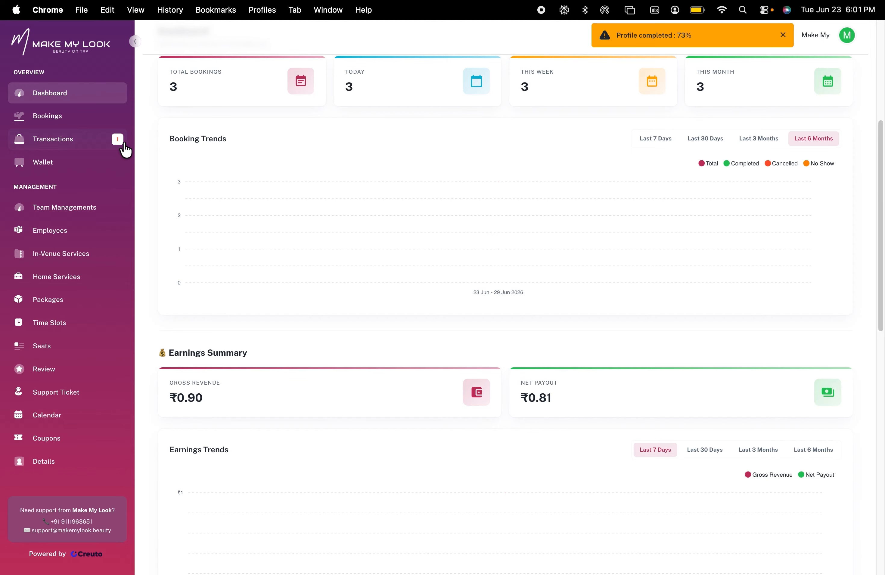
Open the Bookings list and view the details of the third and first appointments
{"action": "left_click", "coordinate": [60, 119]}
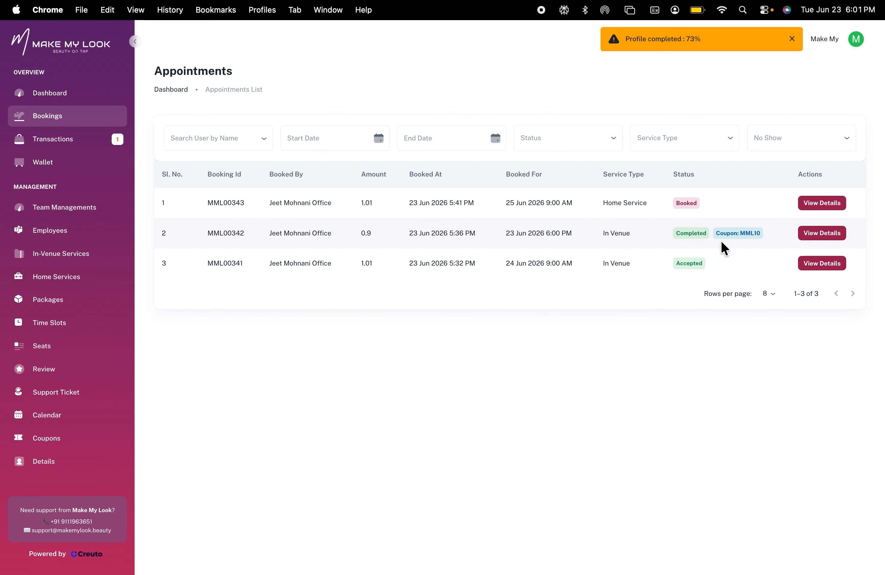
{"action": "left_click", "coordinate": [814, 266]}
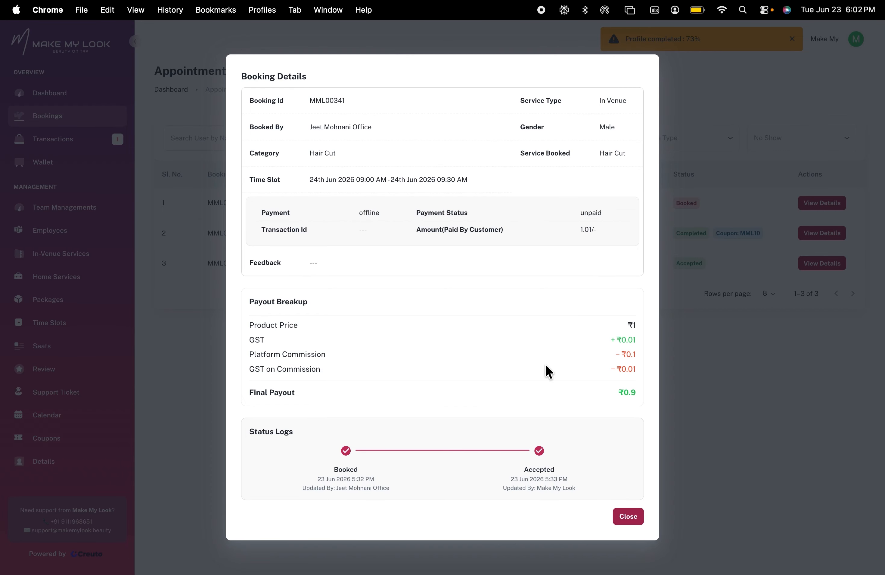
{"action": "left_click", "coordinate": [628, 521]}
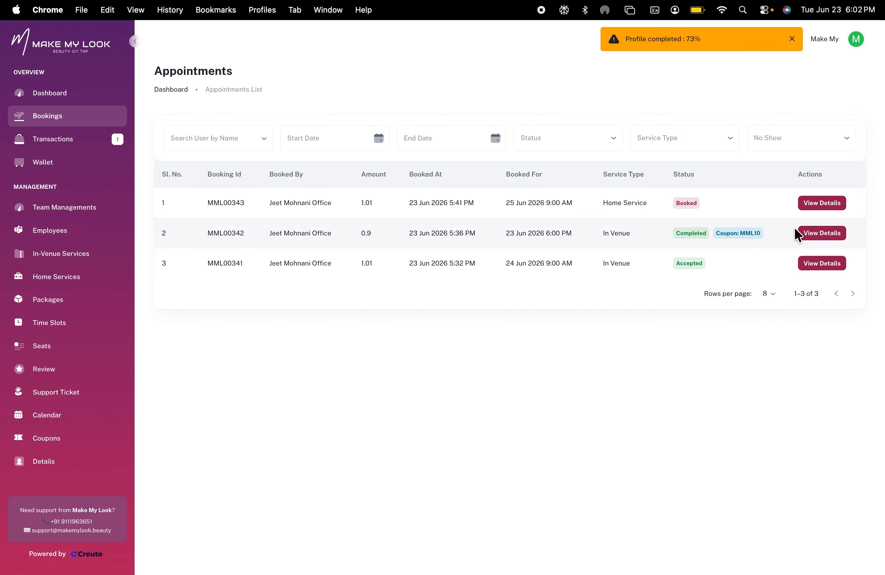
{"action": "left_click", "coordinate": [818, 204]}
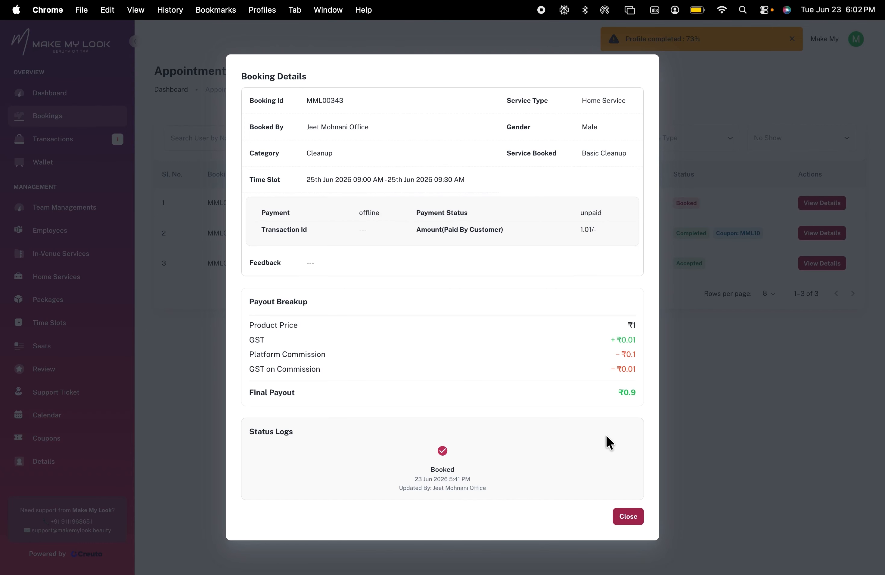
{"action": "left_click", "coordinate": [624, 522]}
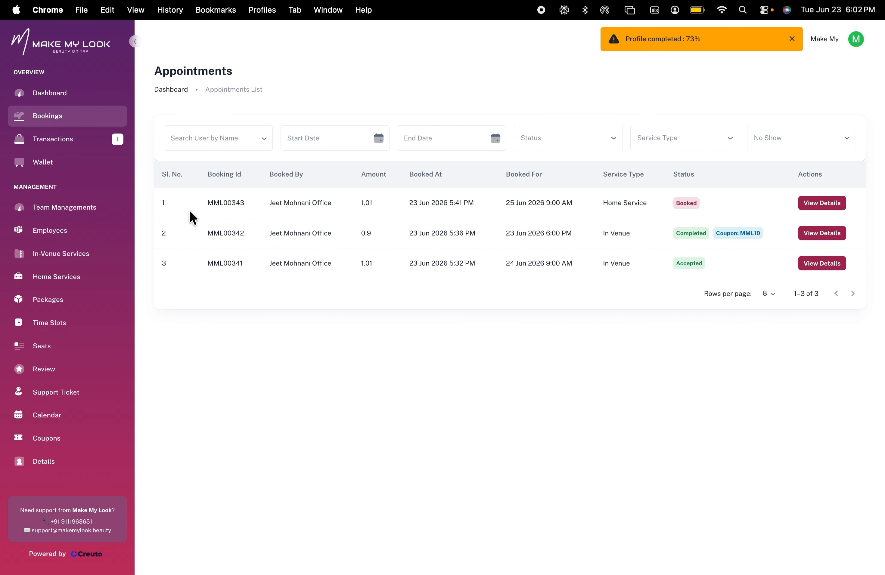
Browse the Transaction List and the Wallet page
{"action": "left_click", "coordinate": [90, 148]}
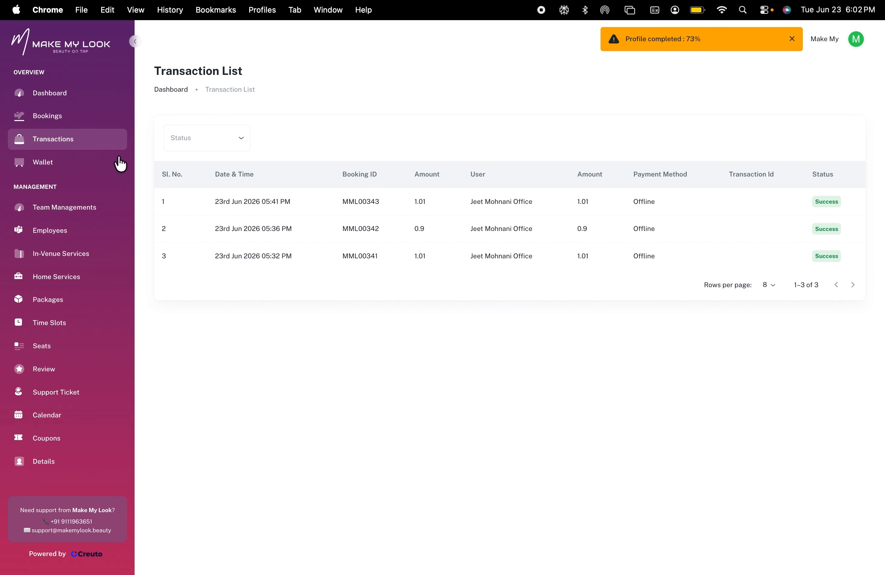
{"action": "left_click", "coordinate": [102, 163]}
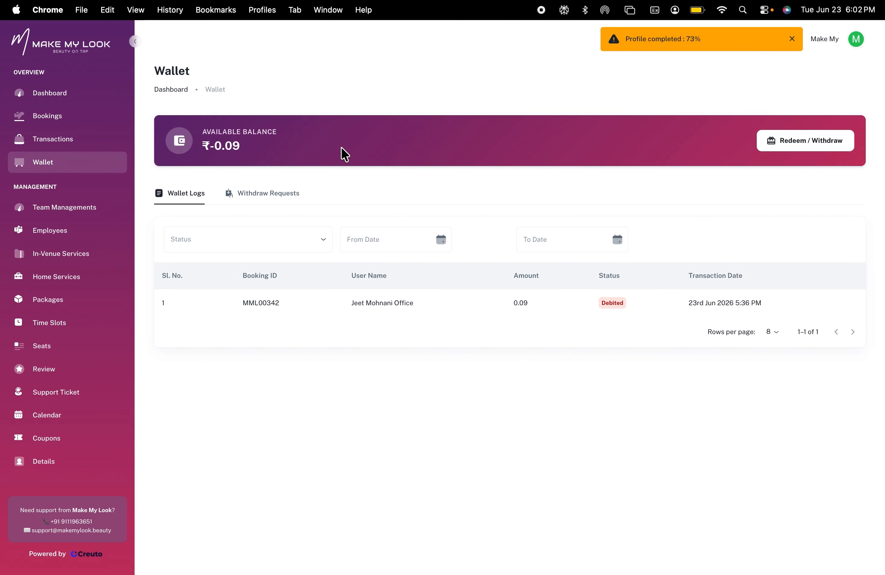
Open the Redeem / Withdraw request panel, view its payment method choices, and close it
{"action": "left_click", "coordinate": [800, 141]}
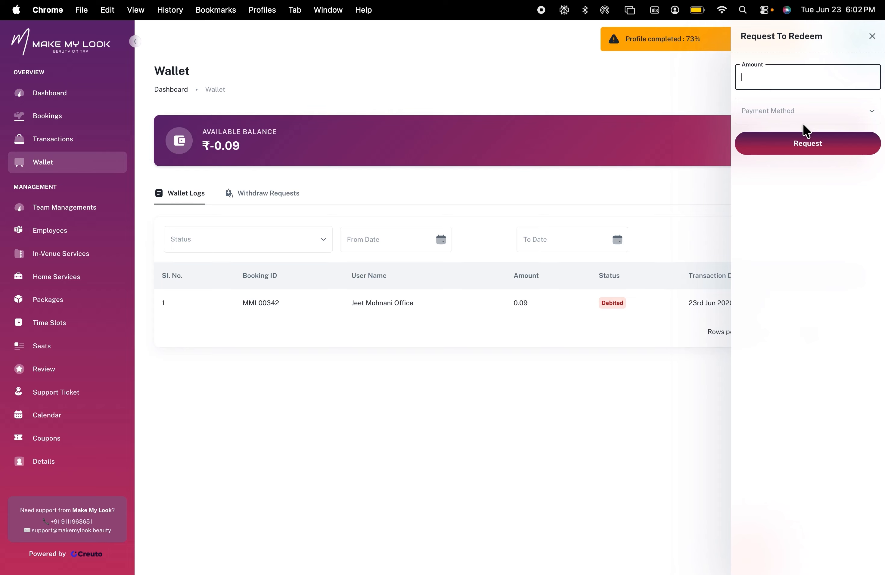
{"action": "left_click", "coordinate": [785, 121]}
{"action": "left_click", "coordinate": [775, 218]}
{"action": "left_click", "coordinate": [641, 192]}
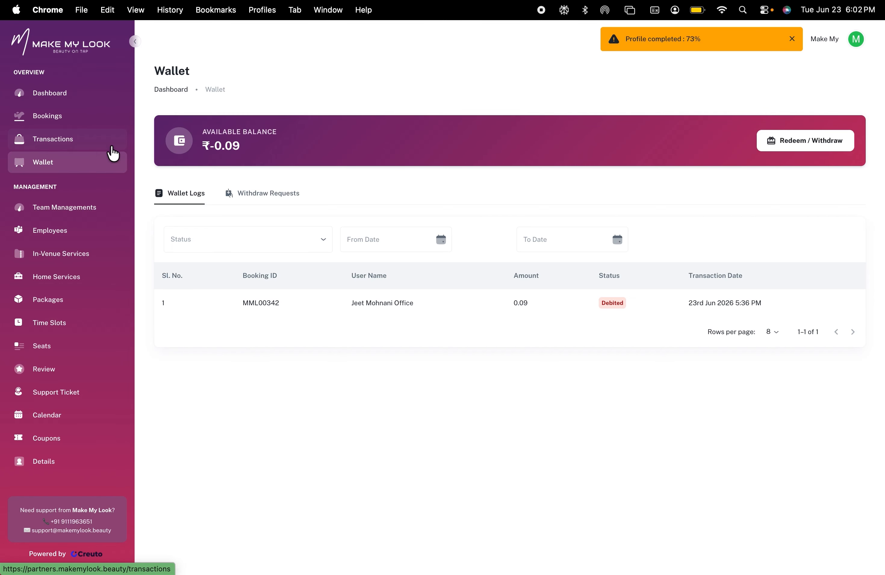
Open the vendor Details page and review the profile completion items in Basic Info
{"action": "left_click", "coordinate": [66, 464]}
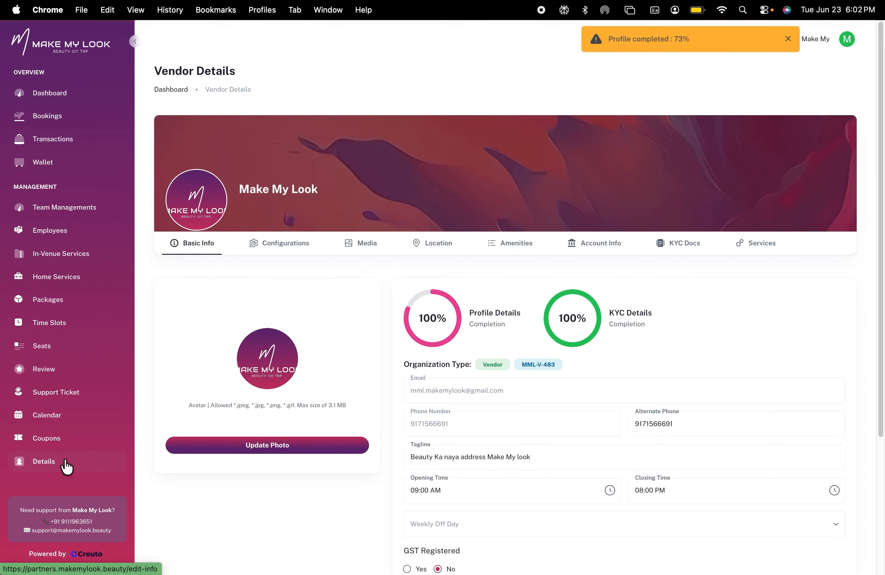
{"action": "scroll", "coordinate": [482, 430], "scroll_direction": "down", "scroll_amount": 2}
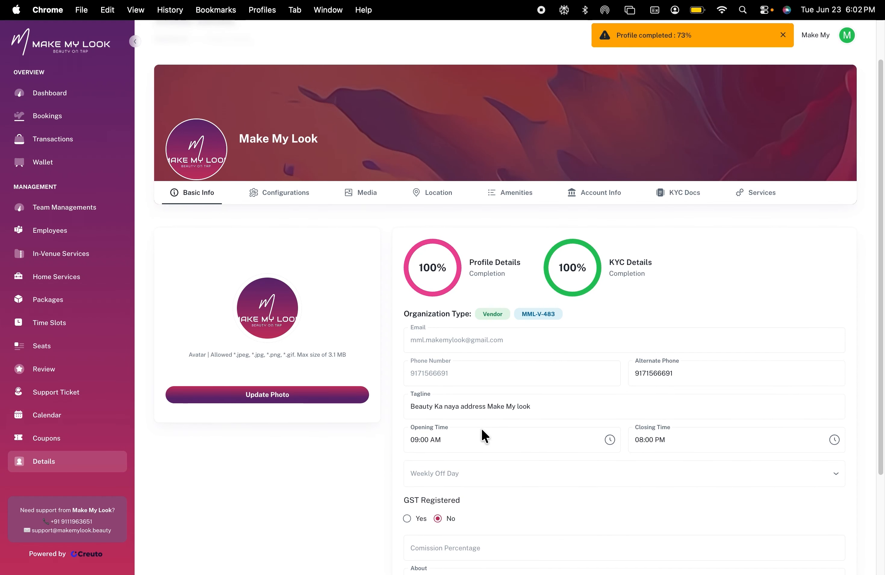
{"action": "scroll", "coordinate": [481, 428], "scroll_direction": "down", "scroll_amount": 4}
{"action": "scroll", "coordinate": [485, 430], "scroll_direction": "up", "scroll_amount": 2}
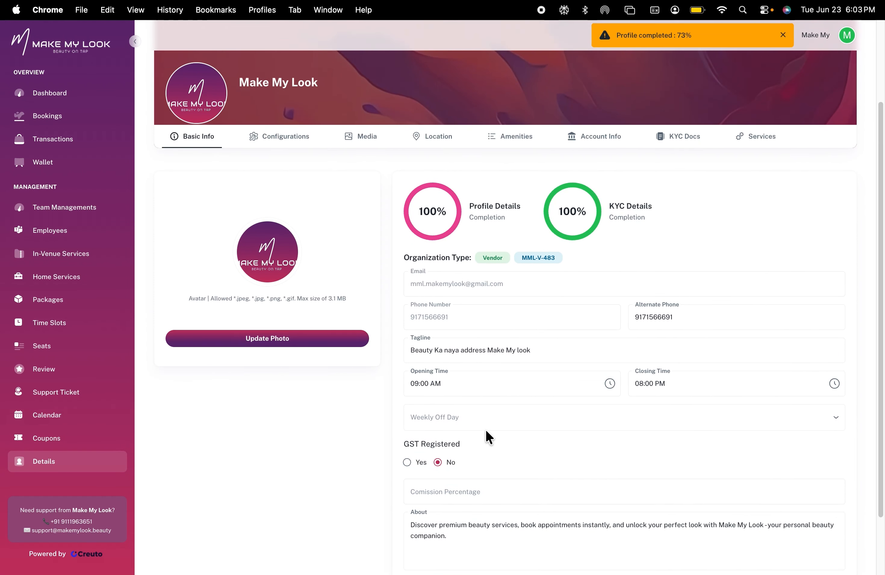
{"action": "scroll", "coordinate": [544, 412], "scroll_direction": "down", "scroll_amount": 3}
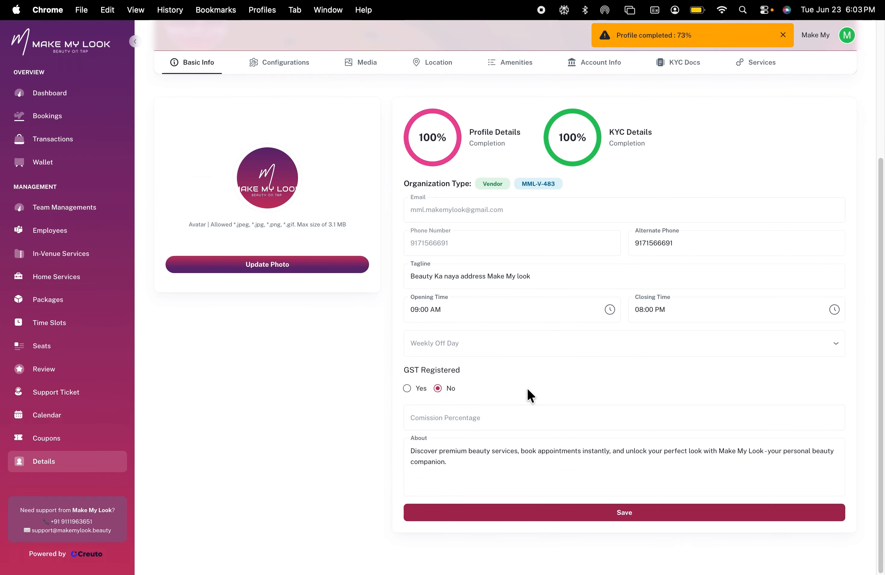
{"action": "mouse_move", "coordinate": [437, 149]}
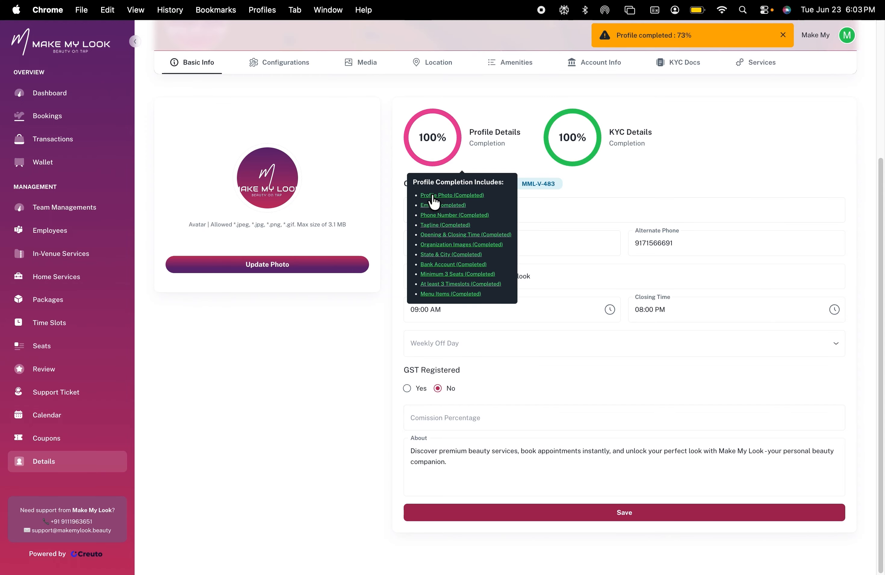
{"action": "mouse_move", "coordinate": [580, 135]}
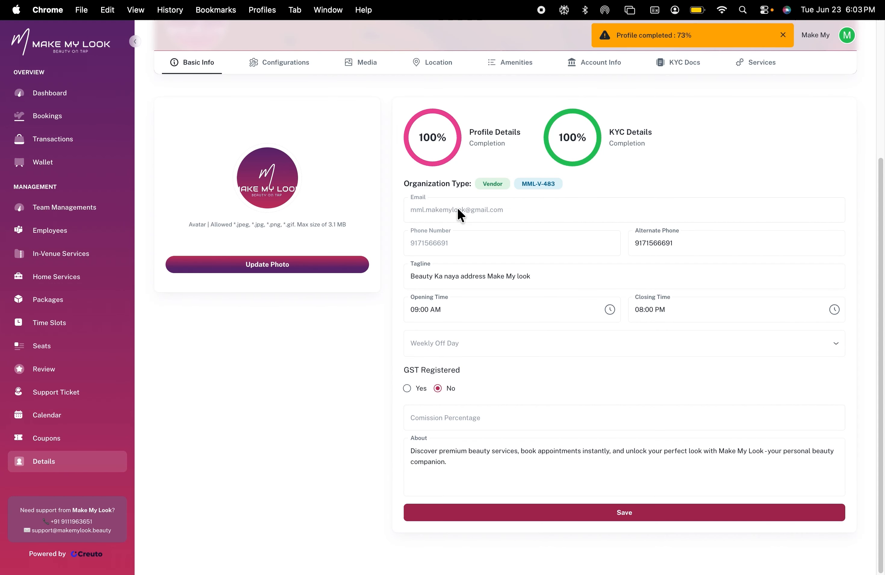
Set the Weekly Off Day to Sunday in the Basic Info form
{"action": "left_click", "coordinate": [671, 245]}
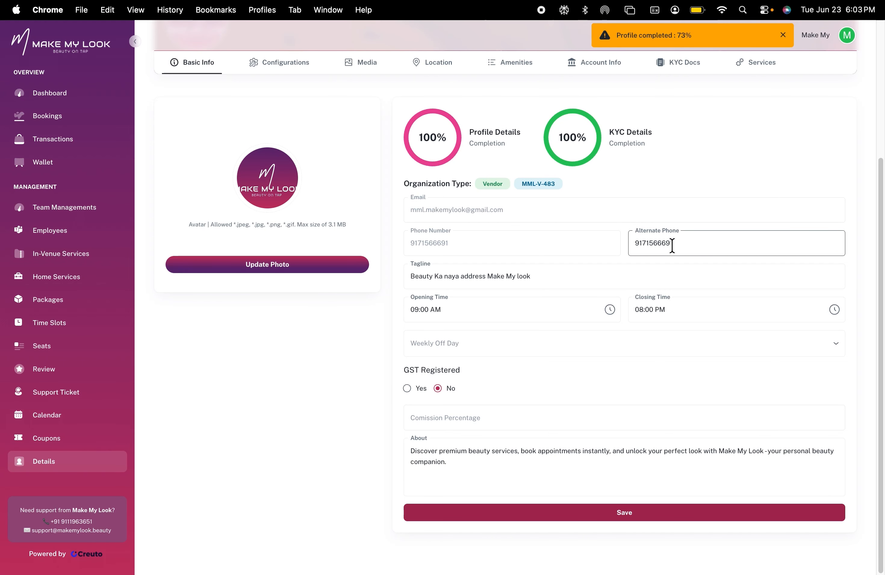
{"action": "left_click", "coordinate": [531, 280]}
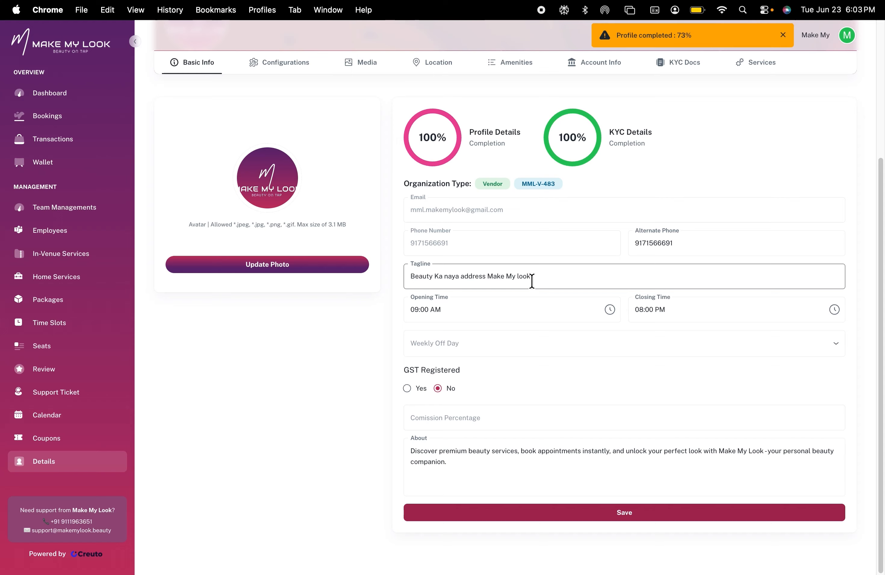
{"action": "left_click", "coordinate": [465, 310]}
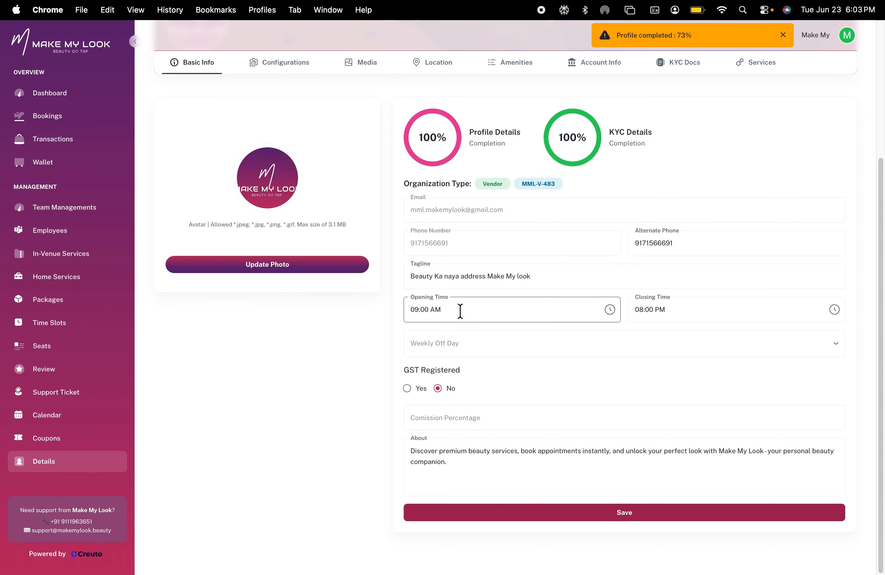
{"action": "left_click", "coordinate": [468, 345]}
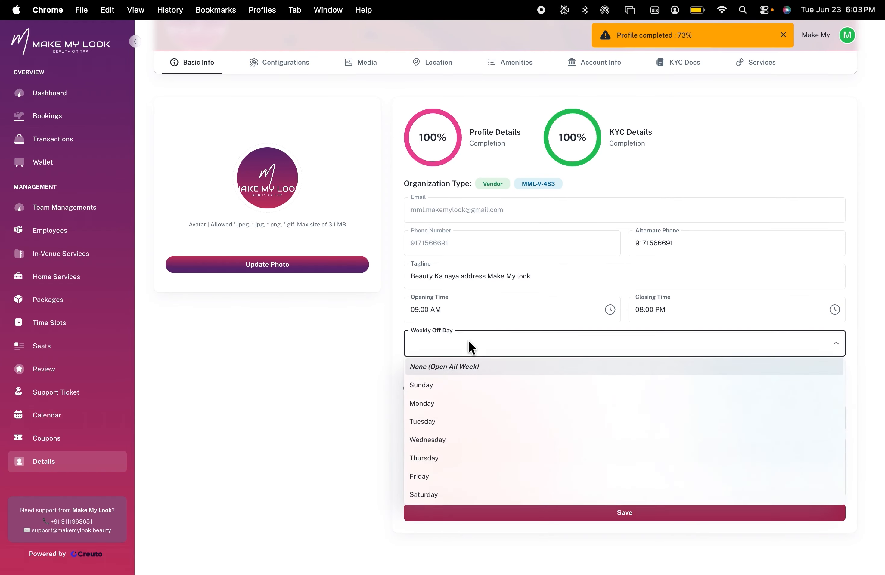
{"action": "left_click", "coordinate": [441, 388]}
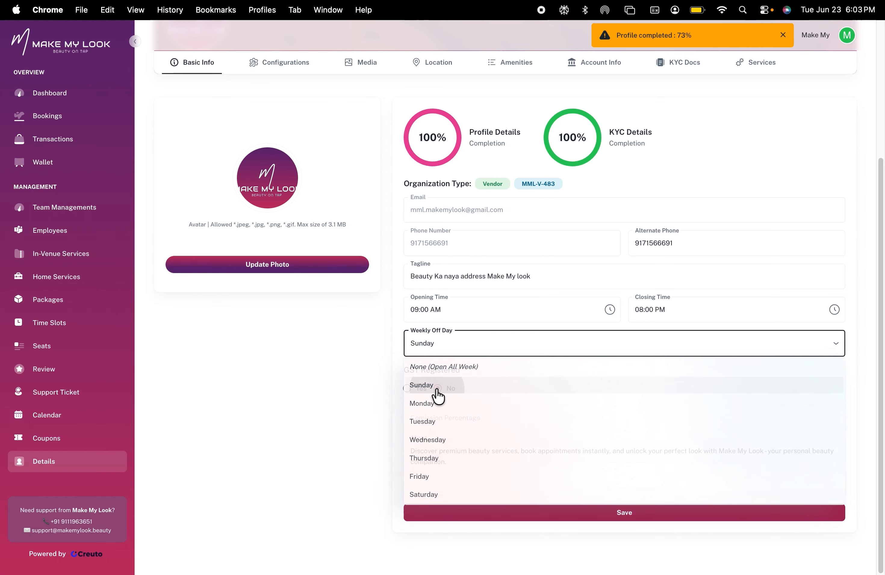
Set the Weekly Off Day to Tuesday in the Basic Info form
{"action": "left_click", "coordinate": [451, 352]}
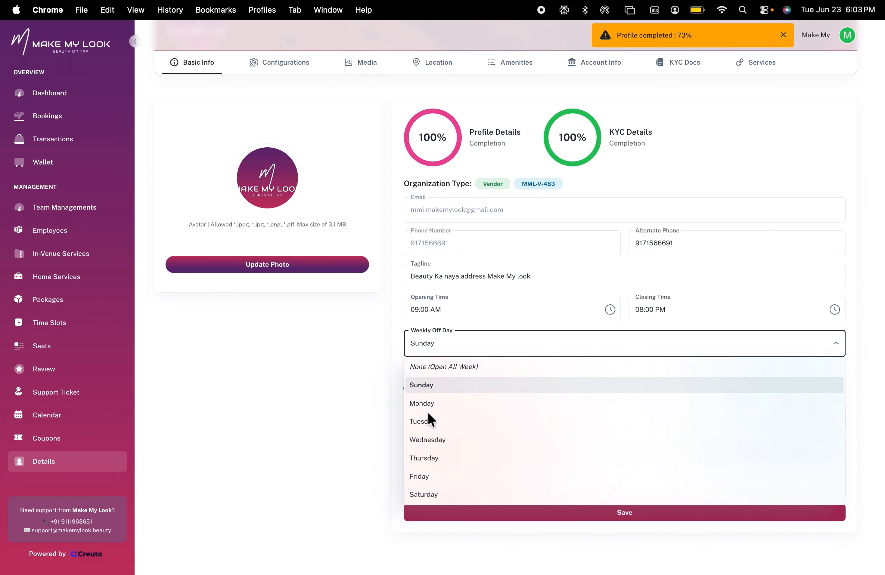
{"action": "left_click", "coordinate": [428, 424]}
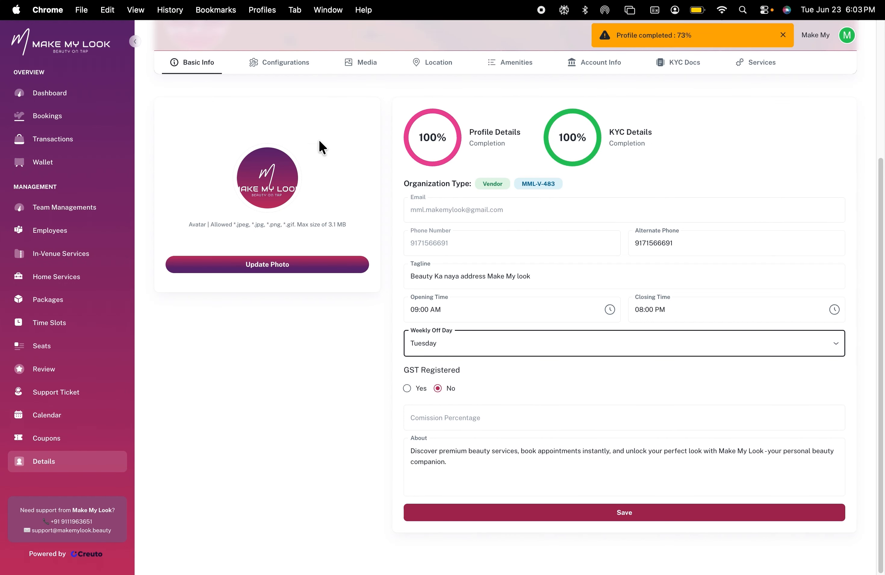
Open the Configurations tab and review the choices for home service, offline payment and professional visibility
{"action": "left_click", "coordinate": [278, 66]}
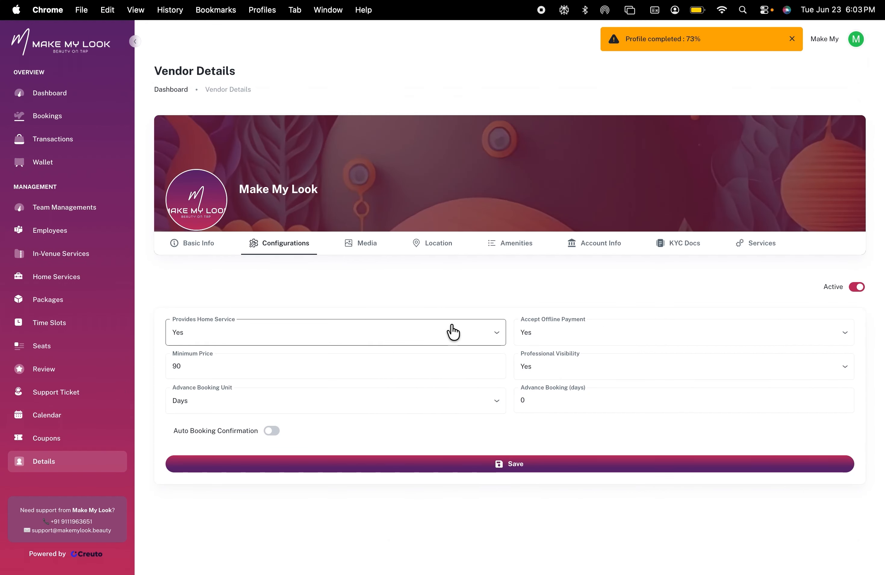
{"action": "left_click", "coordinate": [300, 335]}
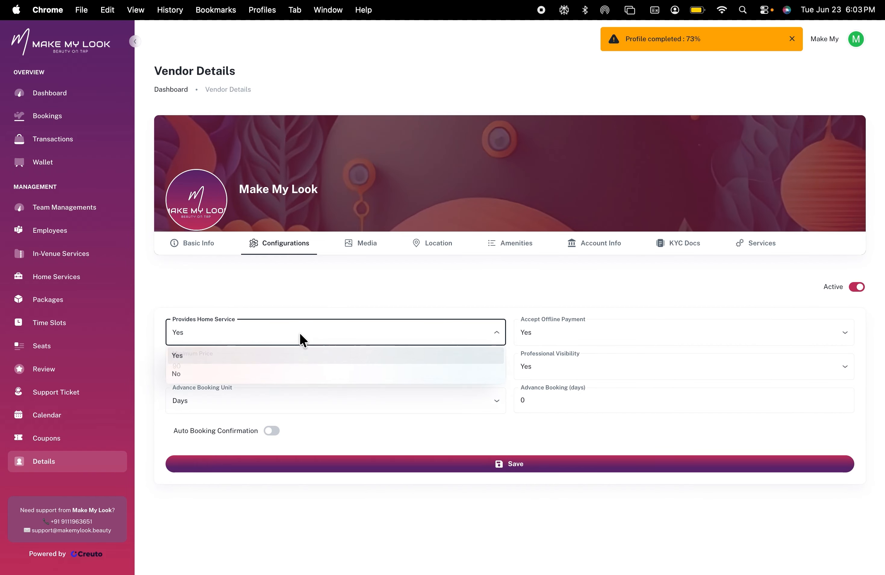
{"action": "left_click", "coordinate": [221, 374]}
{"action": "left_click", "coordinate": [246, 335]}
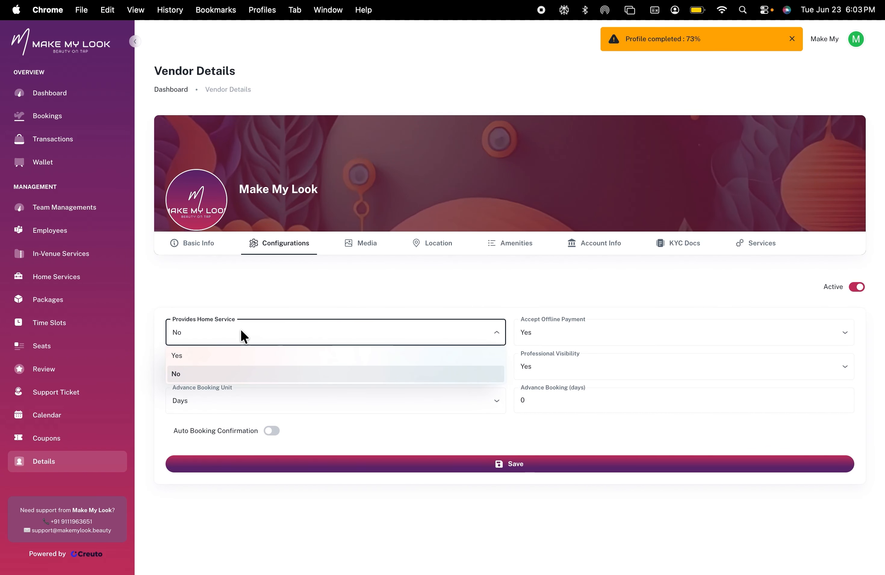
{"action": "left_click", "coordinate": [198, 358]}
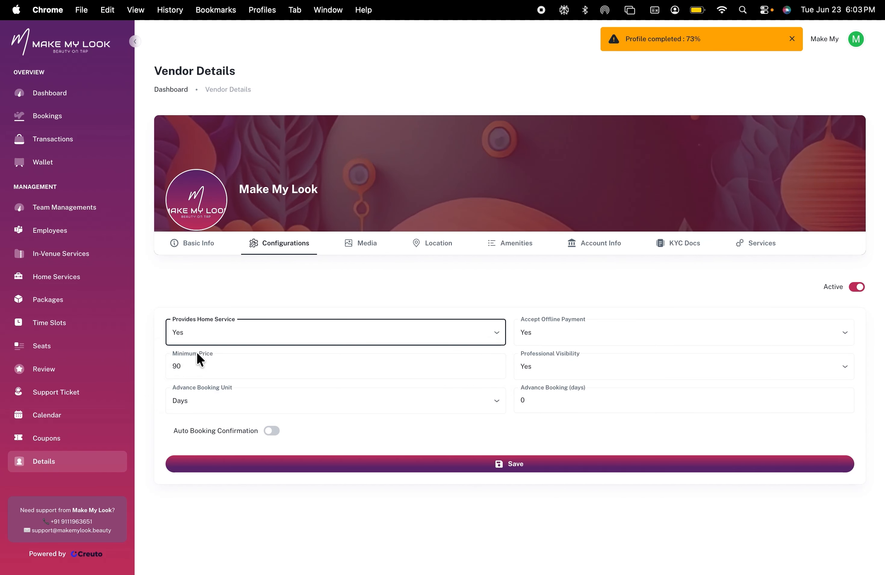
{"action": "left_click", "coordinate": [583, 338]}
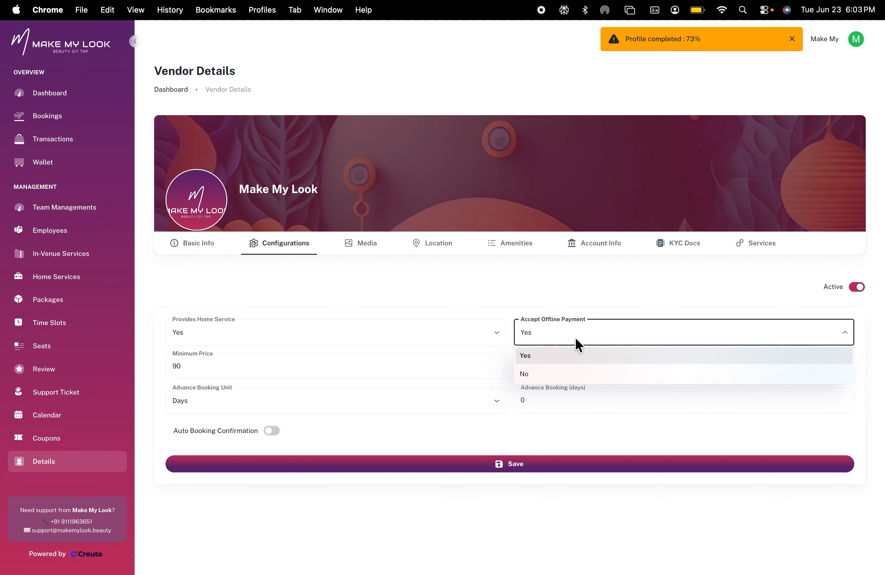
{"action": "left_click", "coordinate": [435, 282]}
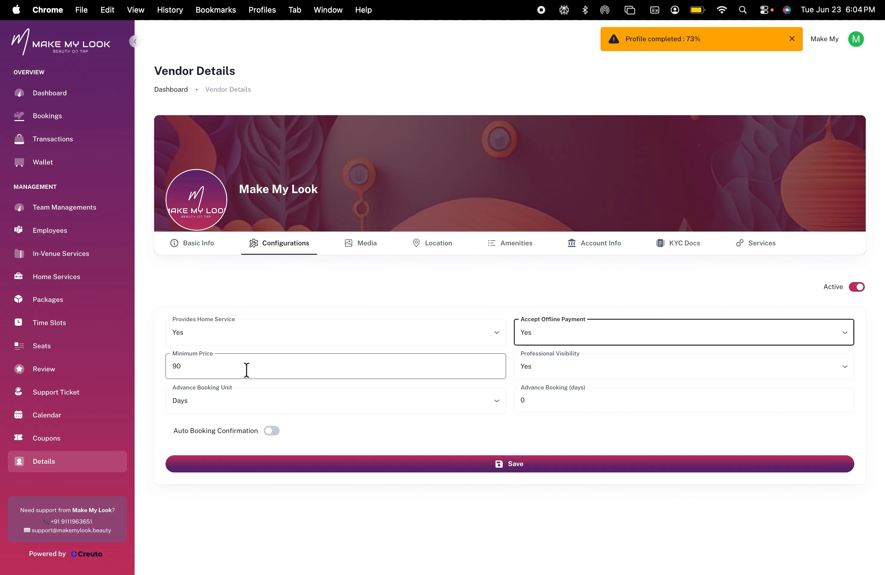
{"action": "left_click", "coordinate": [572, 371]}
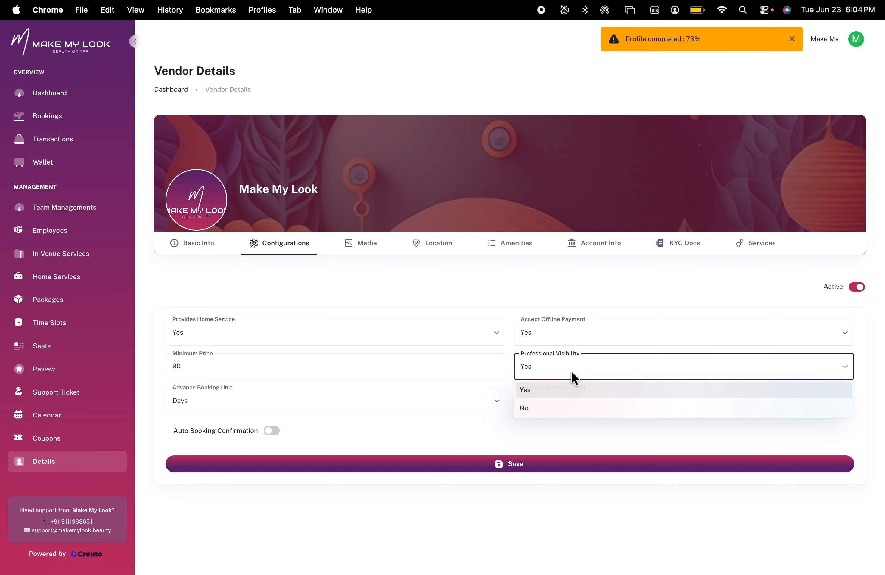
{"action": "left_click", "coordinate": [571, 371]}
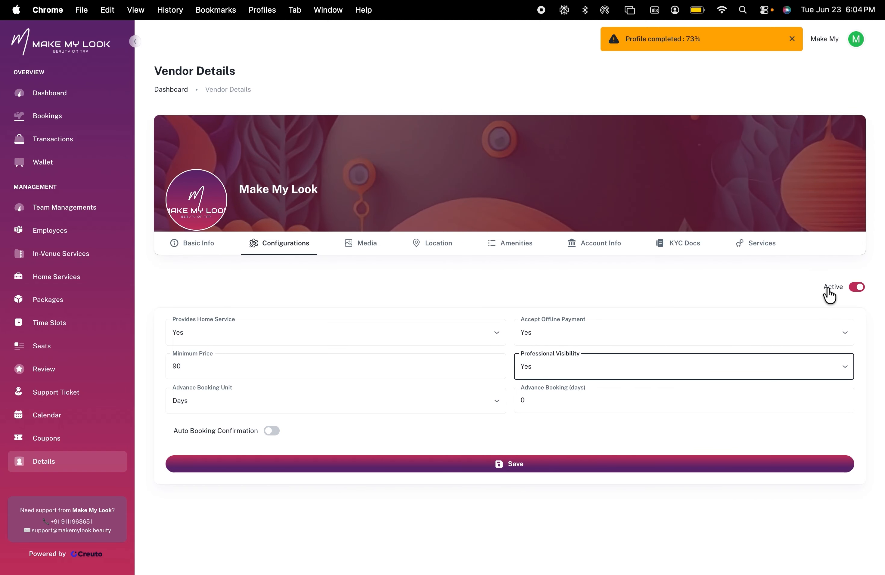
Try to switch the vendor's Active status off, then cancel the status change
{"action": "left_click", "coordinate": [856, 287]}
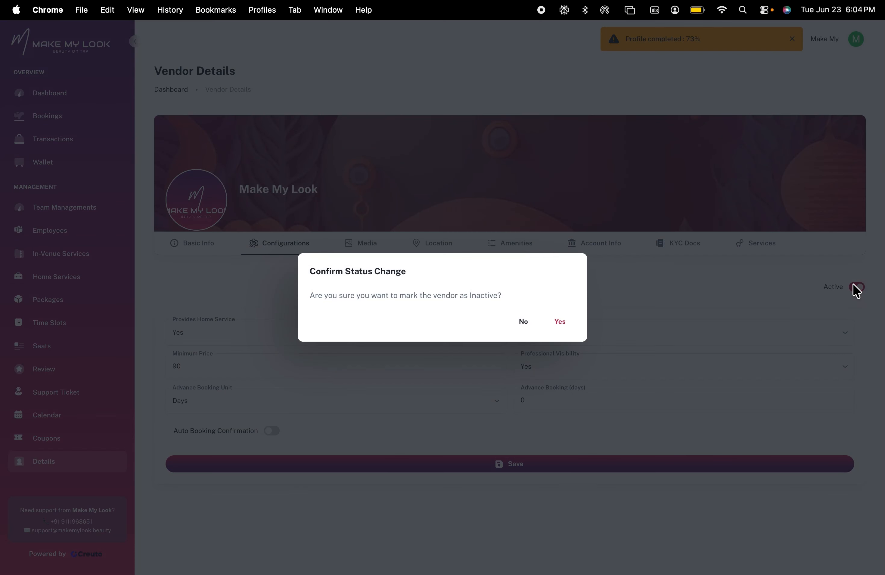
{"action": "left_click", "coordinate": [522, 323]}
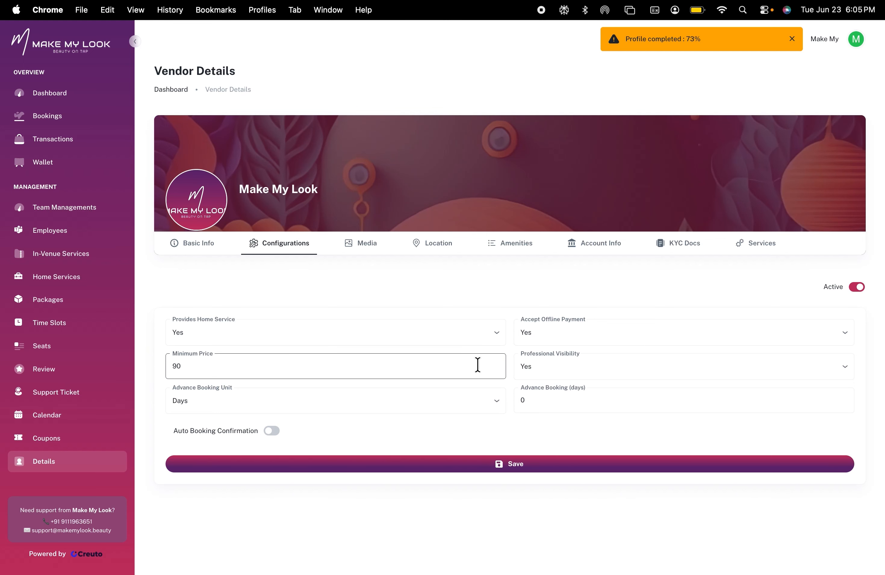
Browse the vendor's Media gallery and the Location tab with its map and address
{"action": "left_click", "coordinate": [375, 250]}
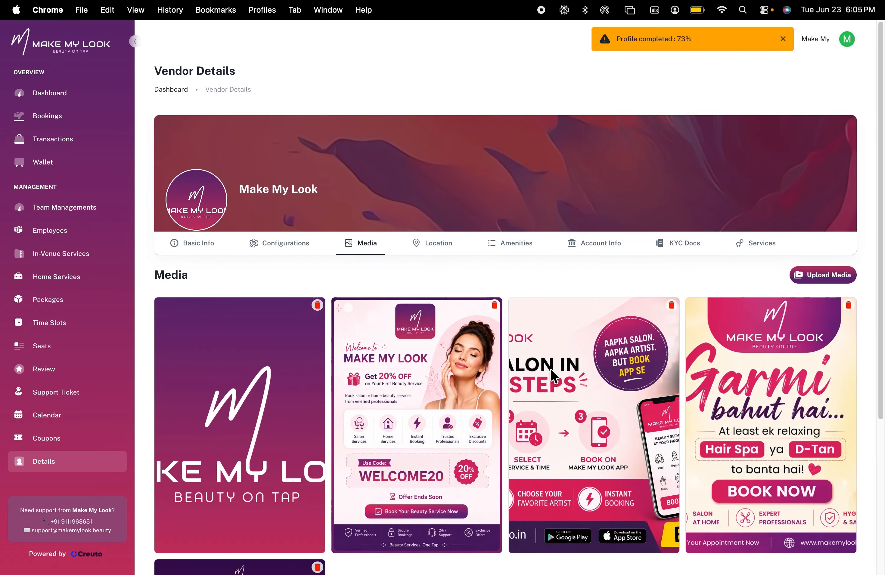
{"action": "scroll", "coordinate": [538, 366], "scroll_direction": "down", "scroll_amount": 5}
{"action": "scroll", "coordinate": [468, 426], "scroll_direction": "up", "scroll_amount": 5}
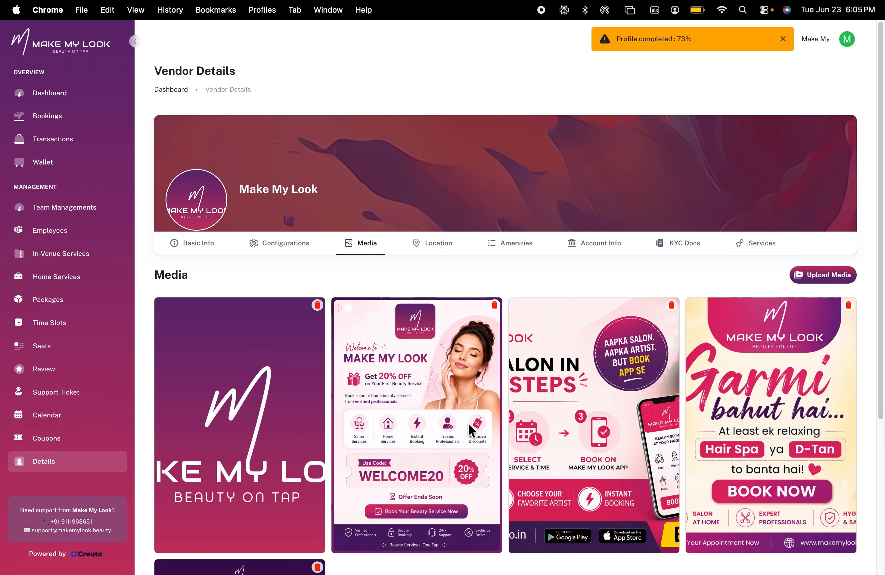
{"action": "left_click", "coordinate": [434, 250]}
{"action": "scroll", "coordinate": [571, 401], "scroll_direction": "down", "scroll_amount": 3}
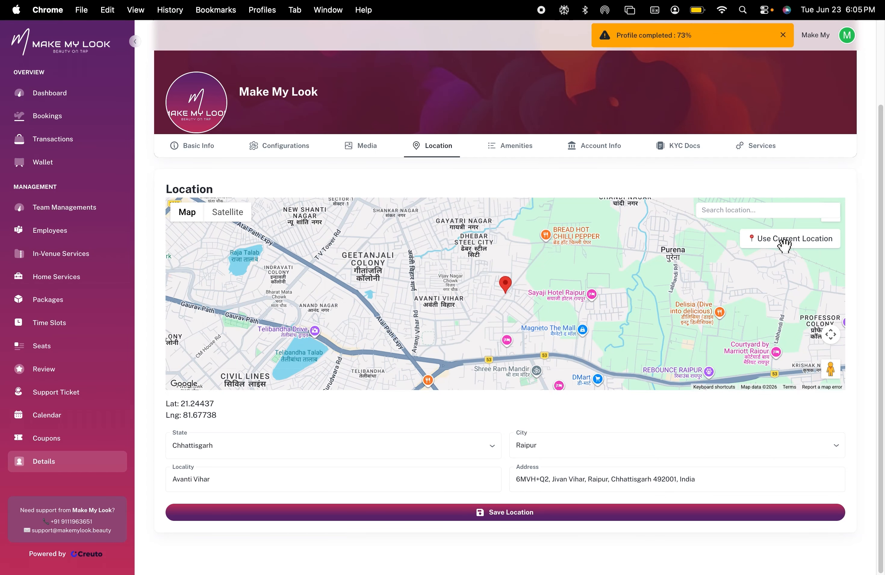
Add the Customization Station amenity on the Amenities tab
{"action": "left_click", "coordinate": [518, 148]}
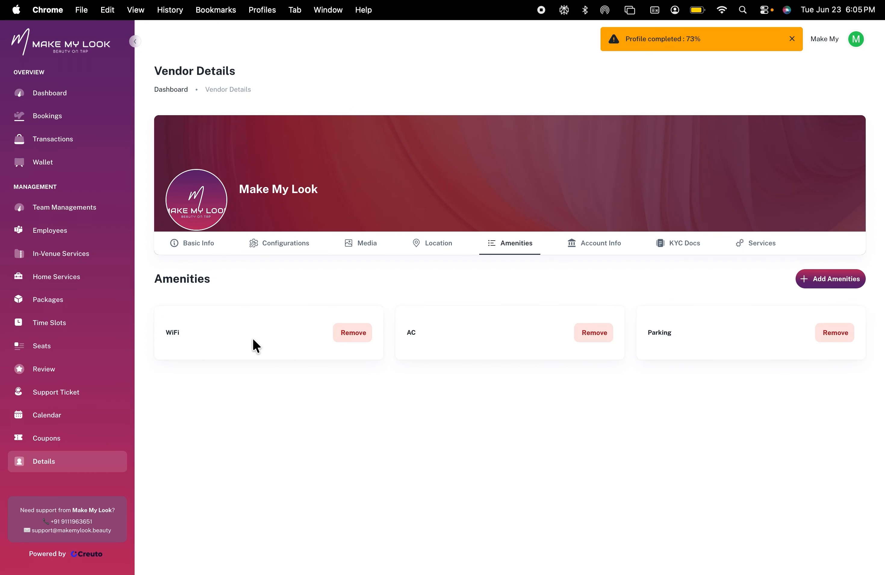
{"action": "left_click", "coordinate": [833, 281]}
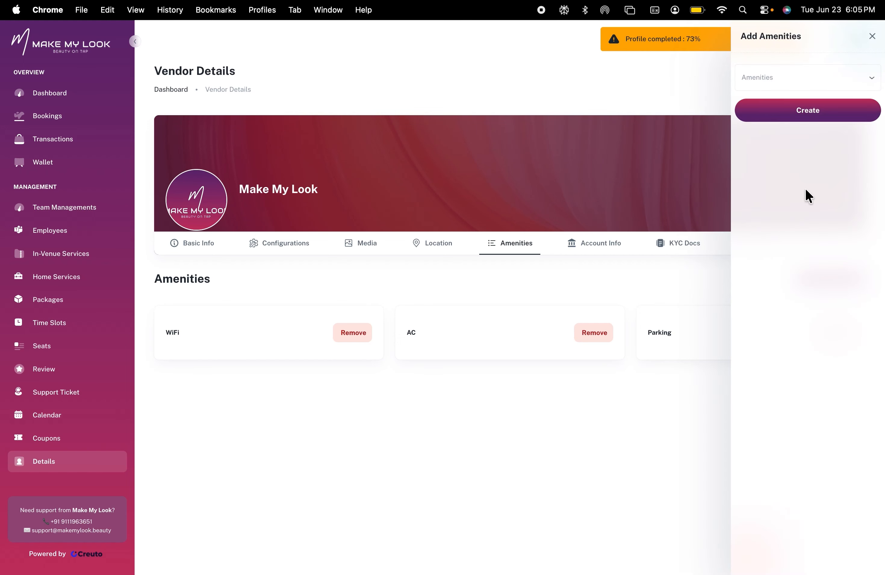
{"action": "left_click", "coordinate": [792, 81]}
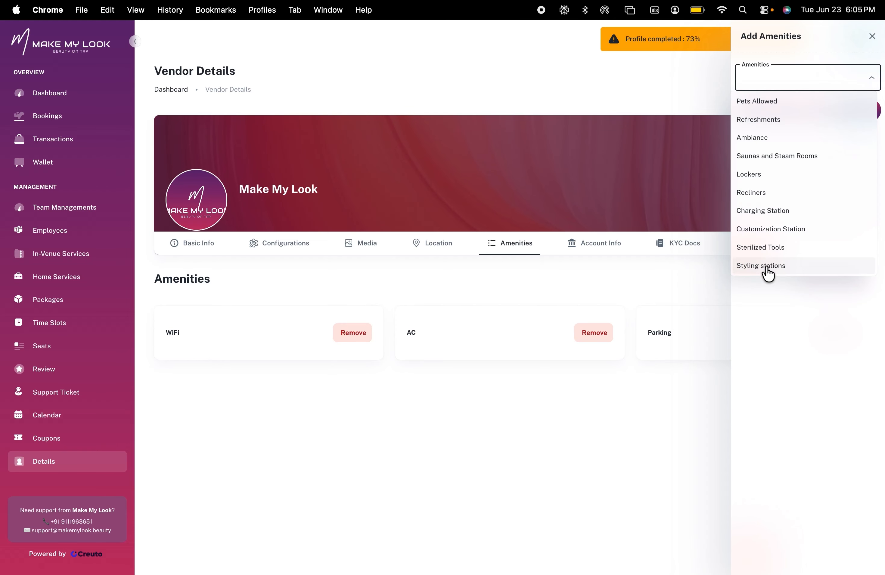
{"action": "left_click", "coordinate": [766, 229]}
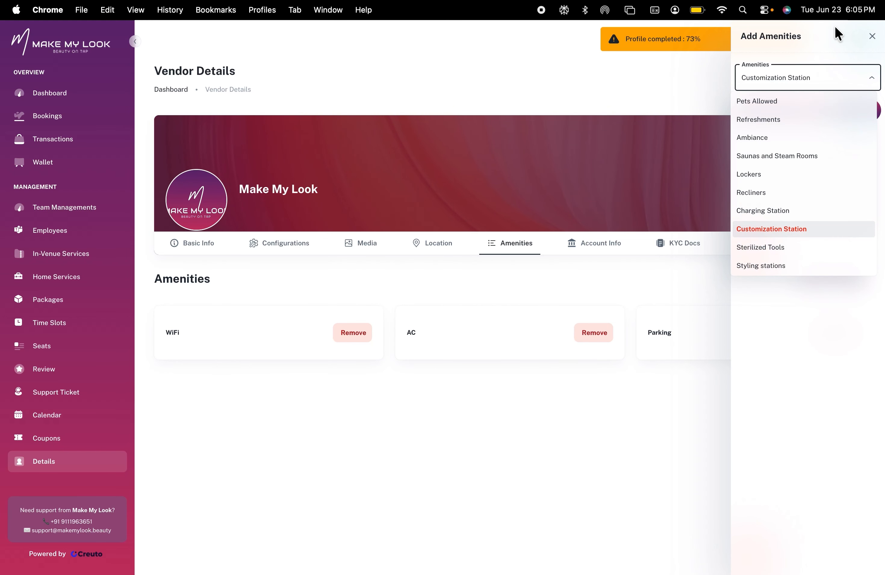
{"action": "left_click", "coordinate": [823, 44]}
{"action": "left_click", "coordinate": [801, 112]}
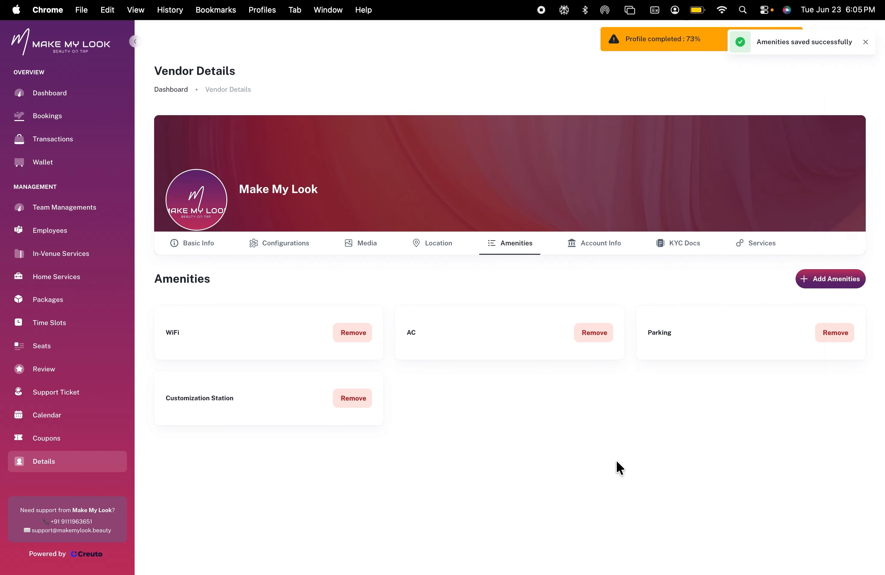
Review the Account Info tab and the list of KYC documents
{"action": "left_click", "coordinate": [596, 248]}
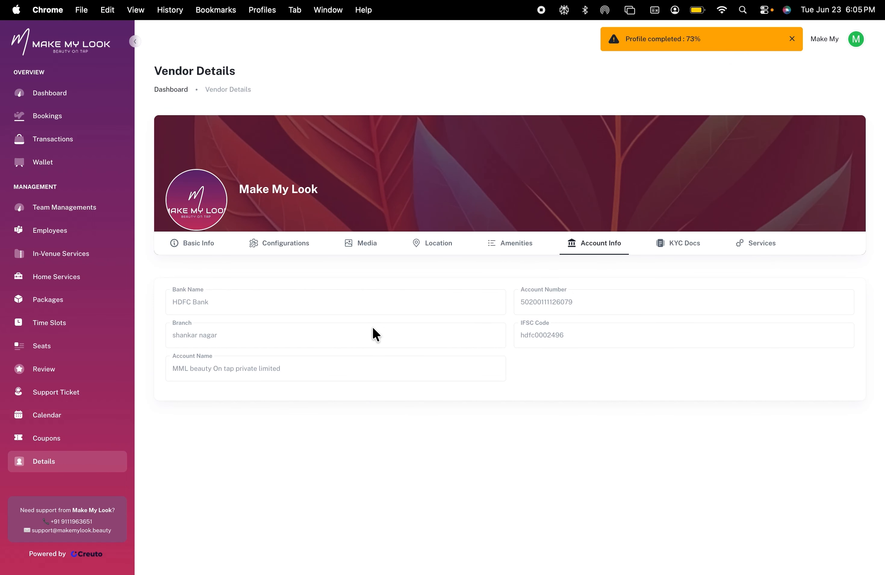
{"action": "left_click", "coordinate": [677, 256]}
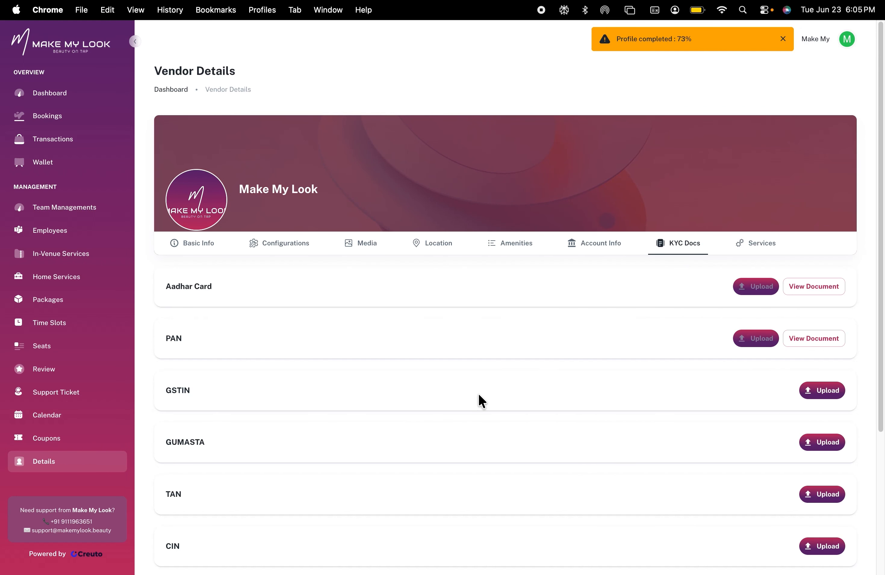
{"action": "scroll", "coordinate": [480, 398], "scroll_direction": "down", "scroll_amount": 1}
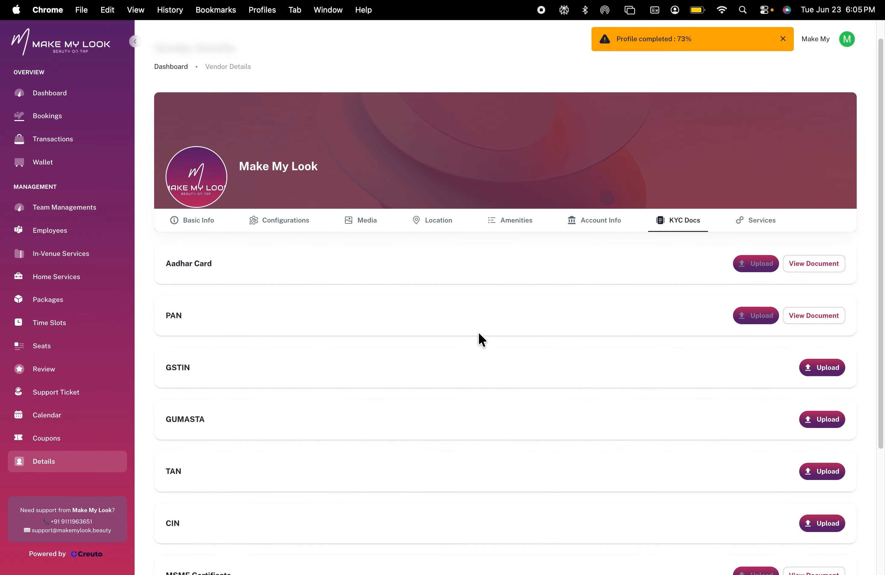
{"action": "scroll", "coordinate": [479, 336], "scroll_direction": "down", "scroll_amount": 5}
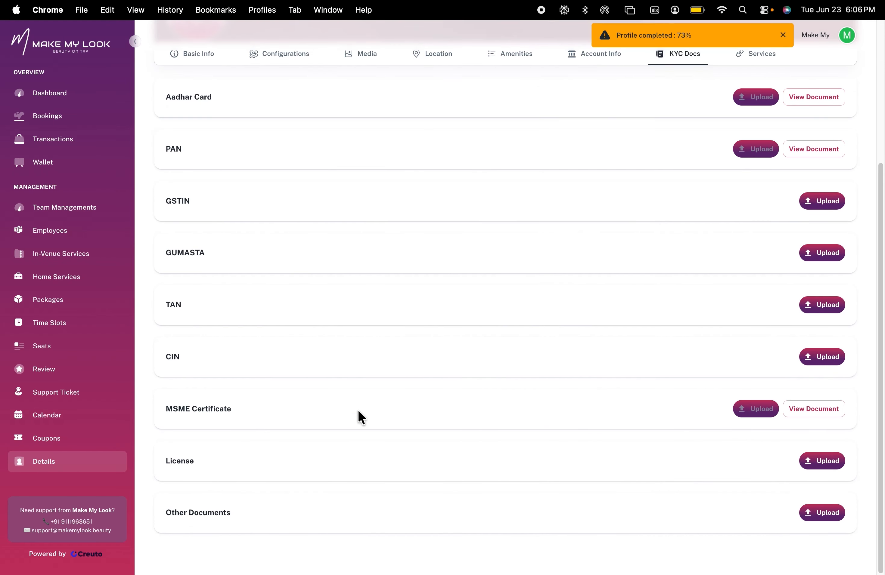
{"action": "scroll", "coordinate": [459, 421], "scroll_direction": "up", "scroll_amount": 1}
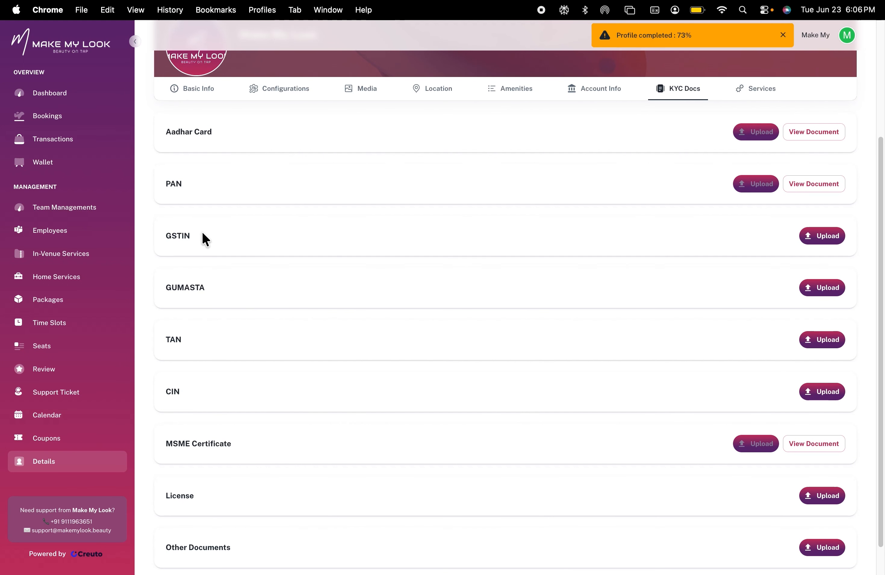
{"action": "scroll", "coordinate": [216, 334], "scroll_direction": "down", "scroll_amount": 1}
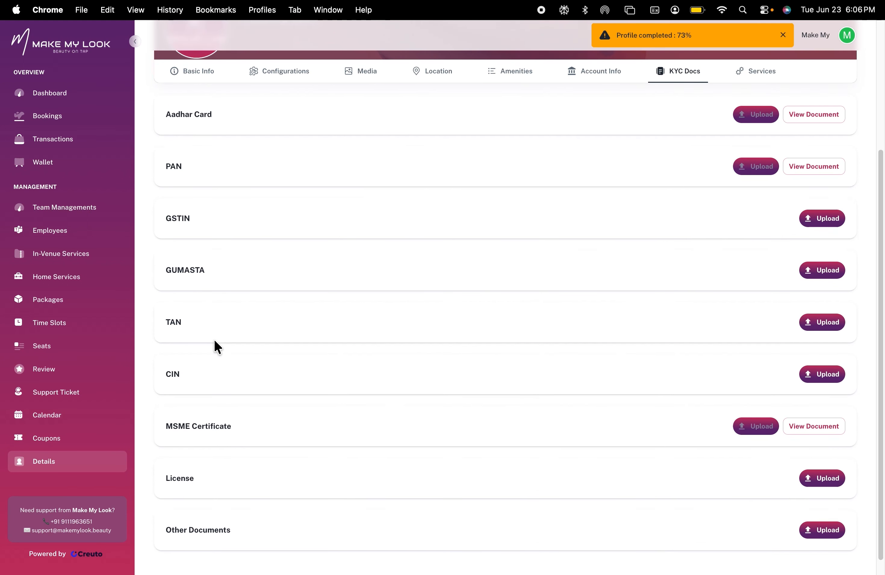
{"action": "scroll", "coordinate": [215, 329], "scroll_direction": "up", "scroll_amount": 5}
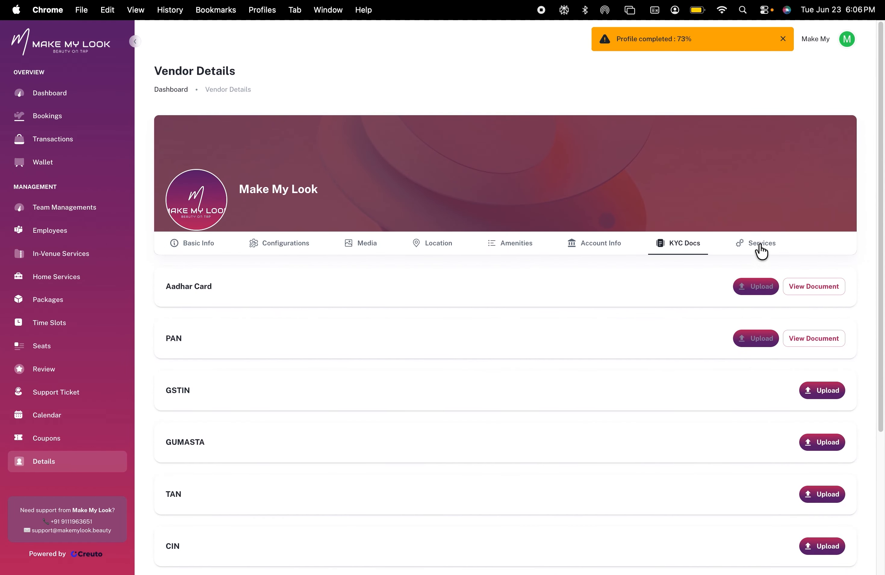
Open the Services tab and review the Service For selections and offered services
{"action": "left_click", "coordinate": [761, 245]}
{"action": "left_click", "coordinate": [483, 313]}
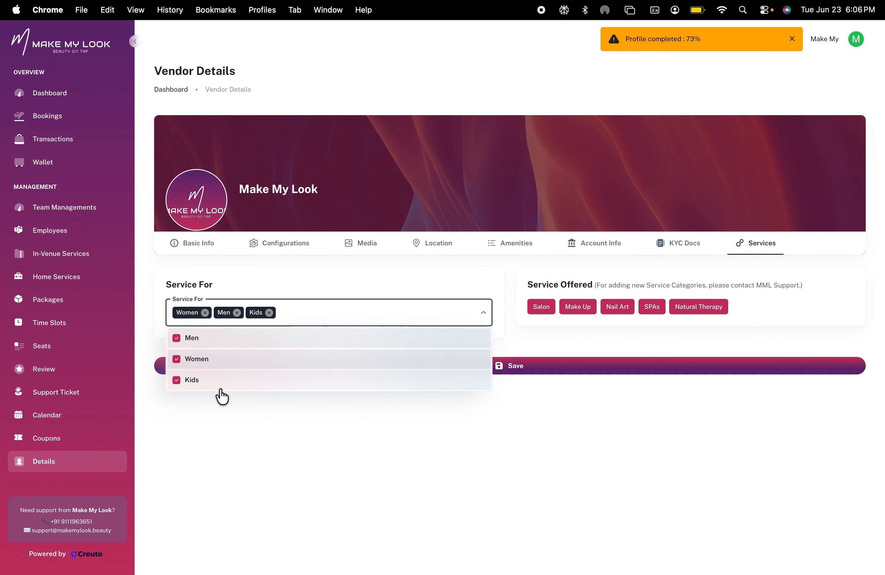
{"action": "left_click", "coordinate": [443, 441]}
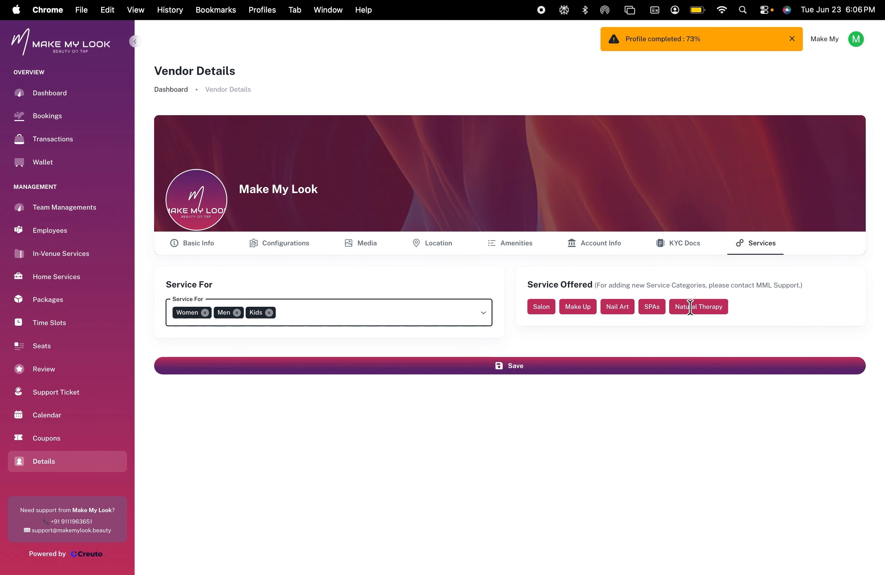
{"action": "left_click", "coordinate": [589, 369]}
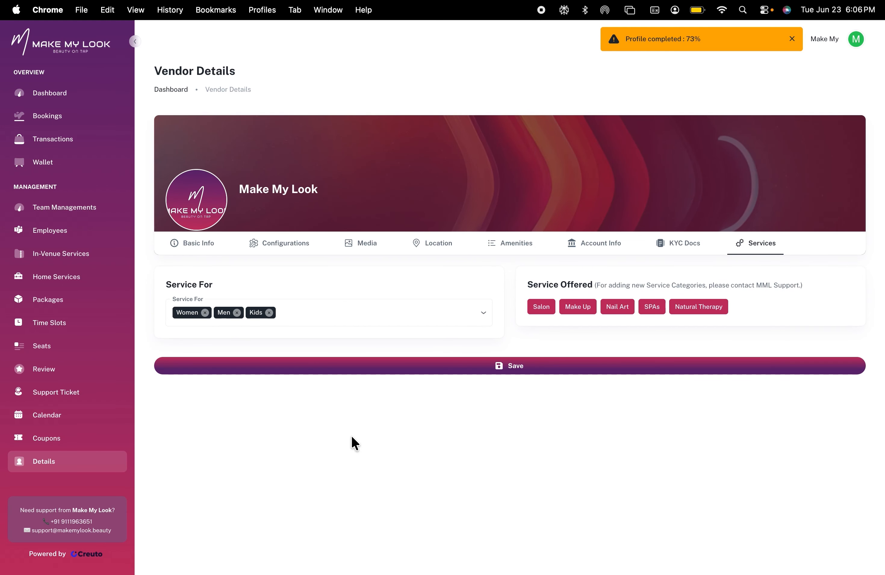
Open the Add Member panel in Team Managements, view the role options, and close it
{"action": "left_click", "coordinate": [83, 206]}
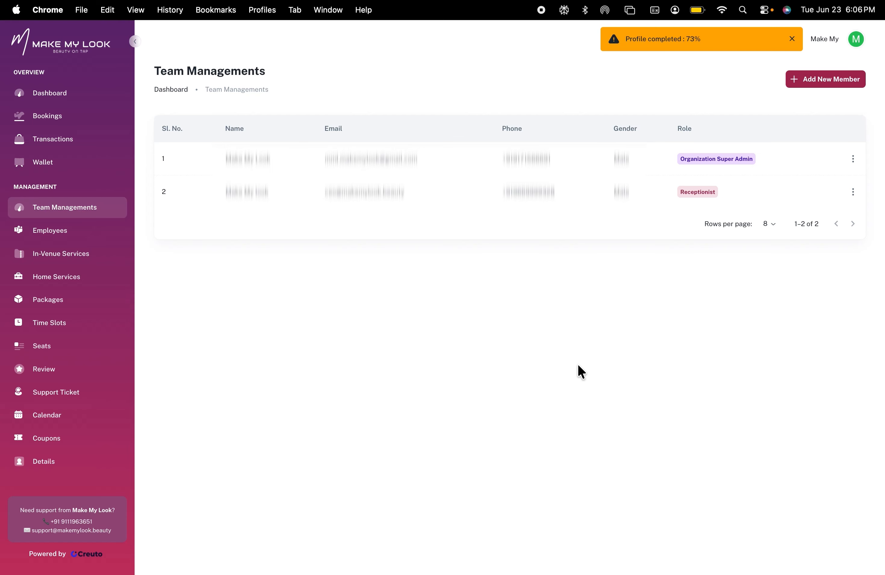
{"action": "left_click", "coordinate": [849, 81]}
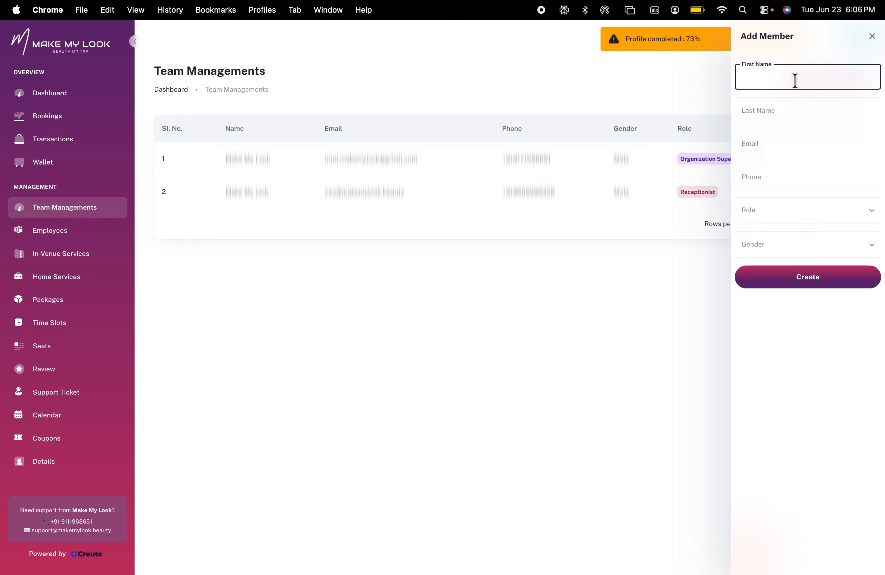
{"action": "left_click", "coordinate": [789, 216]}
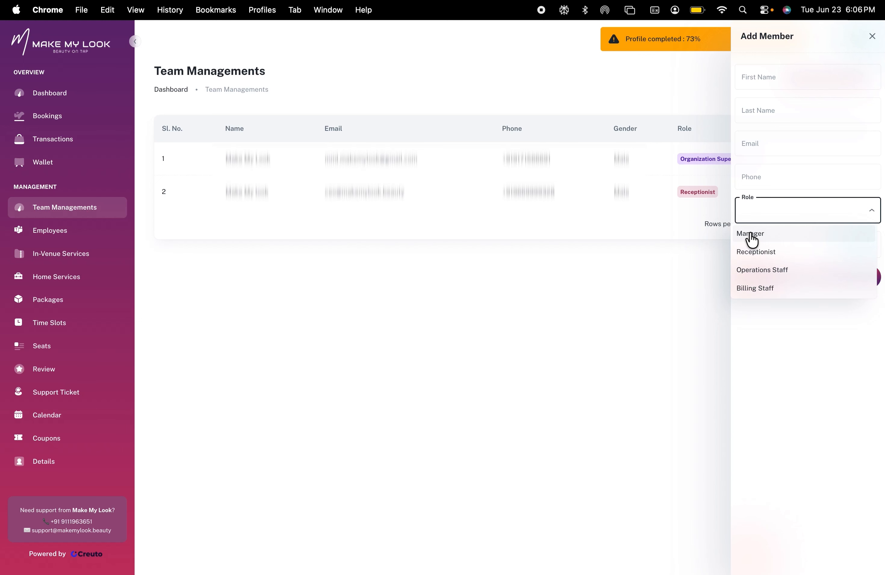
{"action": "left_click", "coordinate": [872, 40]}
{"action": "left_click", "coordinate": [872, 40]}
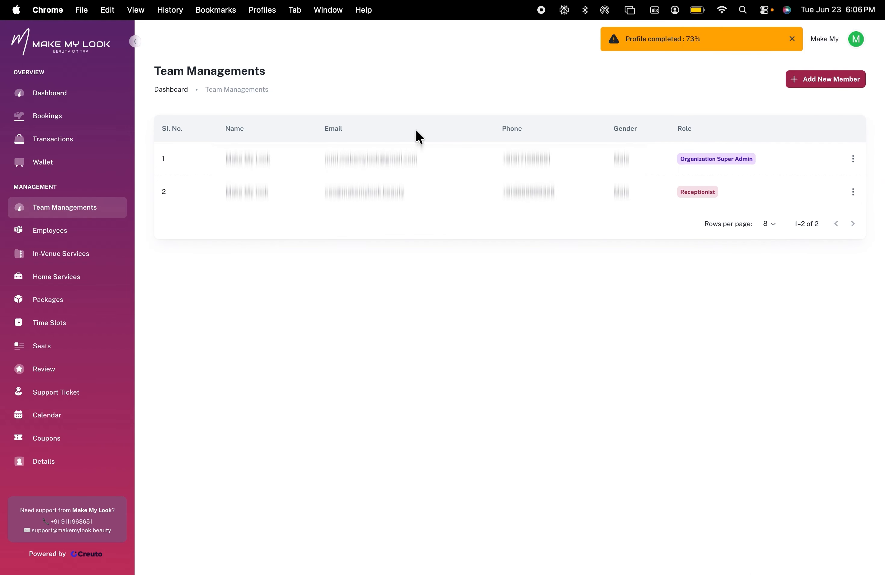
Open the Add Employee panel in Employees, view the Designation and Visible to Public options, and close it
{"action": "left_click", "coordinate": [54, 237]}
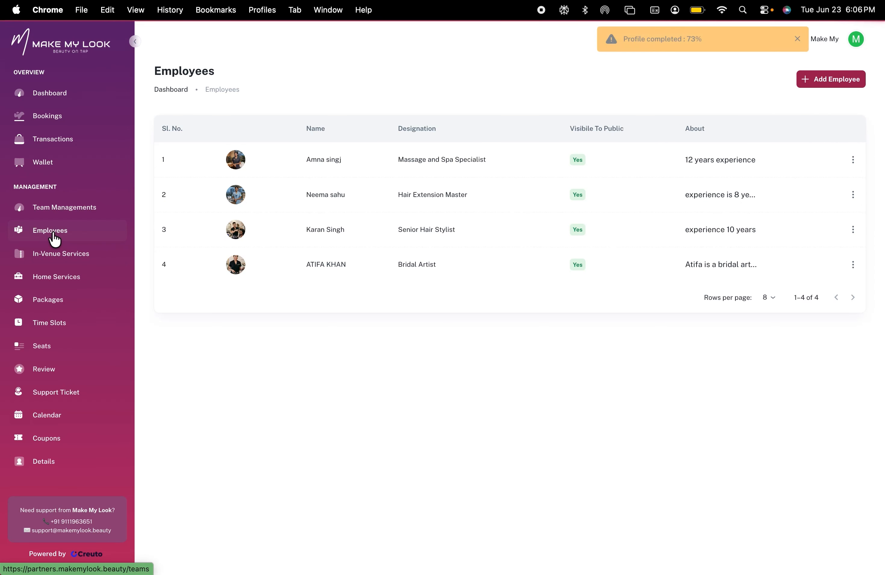
{"action": "left_click", "coordinate": [835, 83]}
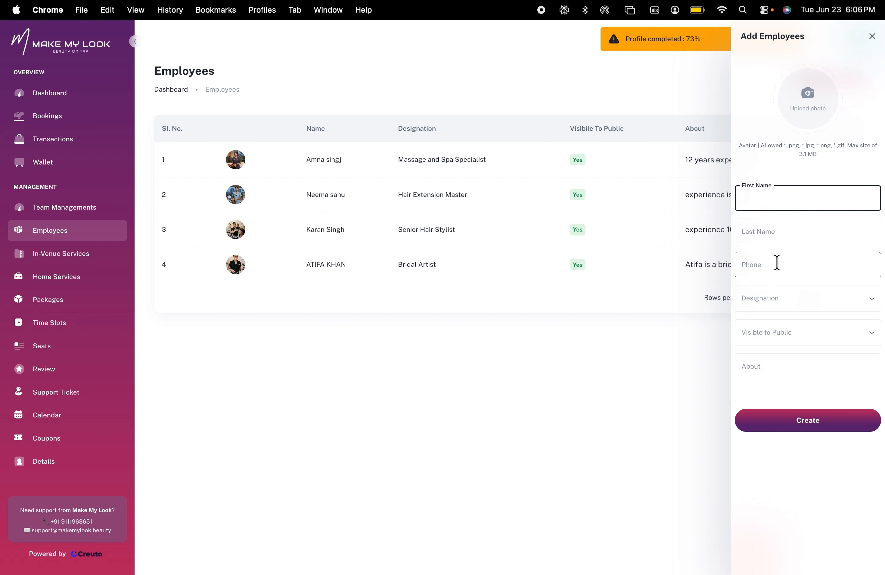
{"action": "left_click", "coordinate": [778, 309]}
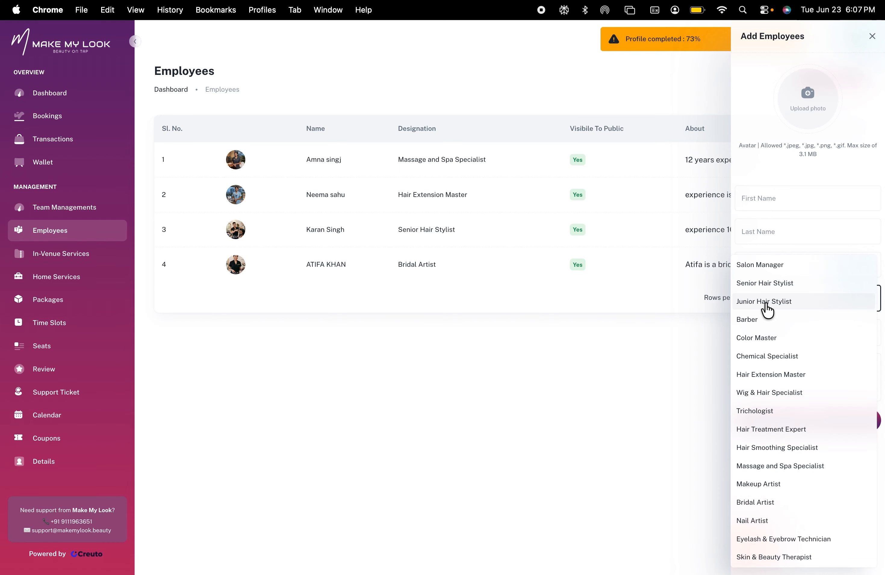
{"action": "left_click", "coordinate": [778, 231]}
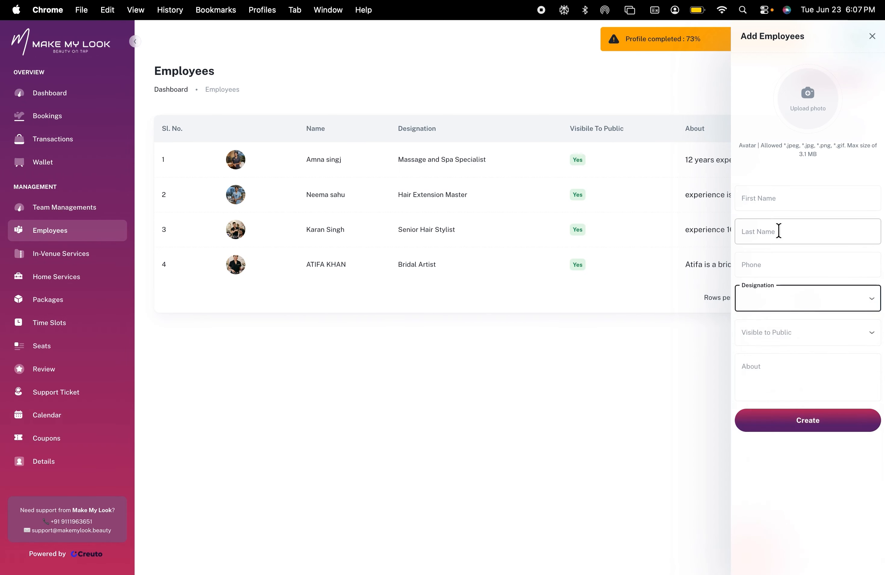
{"action": "left_click", "coordinate": [777, 341]}
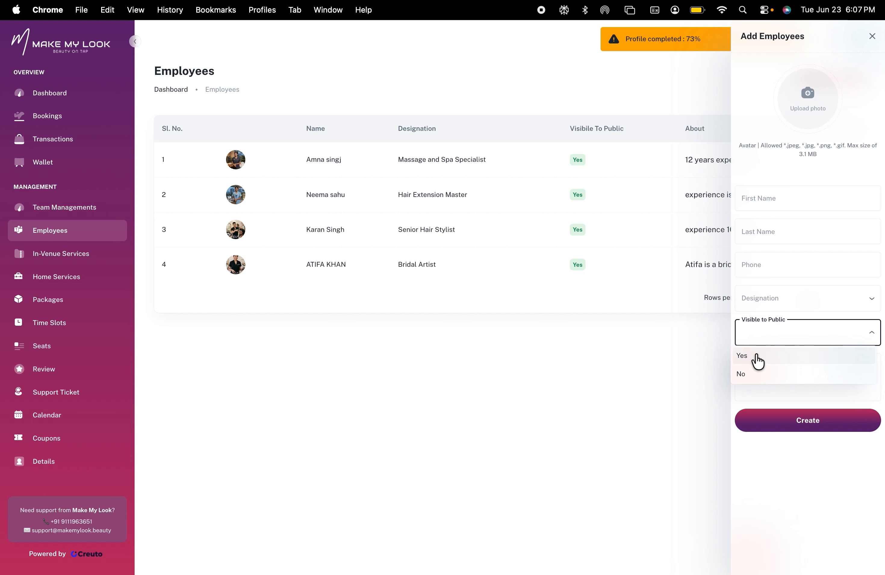
{"action": "left_click", "coordinate": [770, 300]}
{"action": "left_click", "coordinate": [791, 362]}
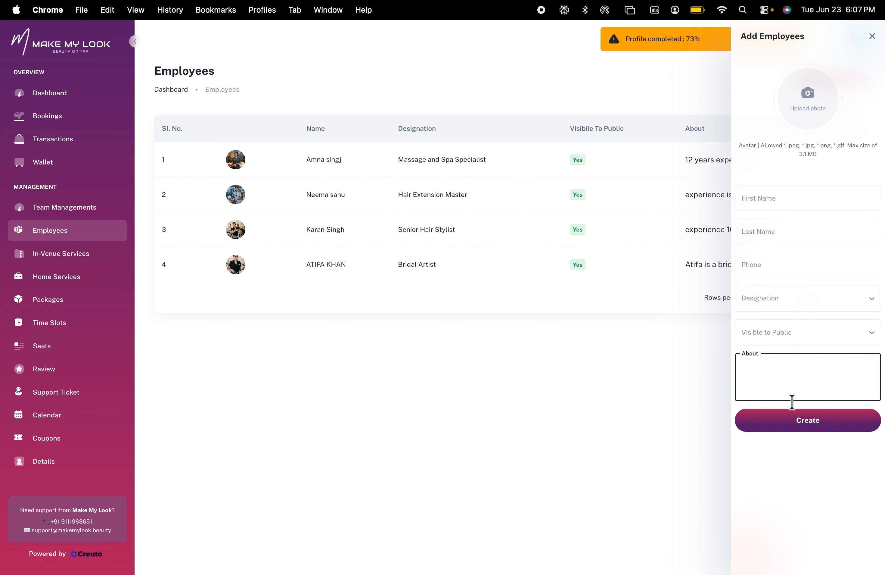
{"action": "left_click", "coordinate": [872, 37]}
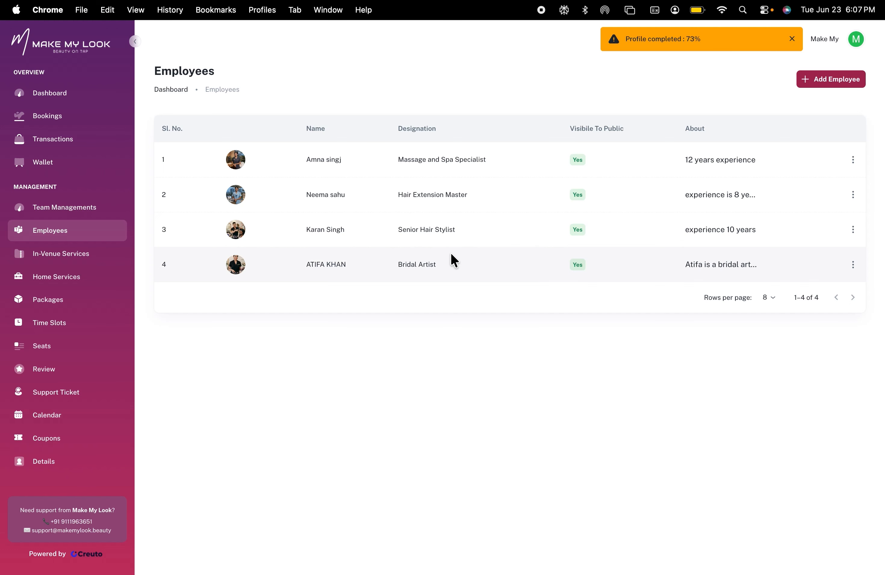
Open the Add Service panel in In-Venue Services, try Nail Extensions with its Yes/No options, and close it without creating
{"action": "left_click", "coordinate": [86, 258]}
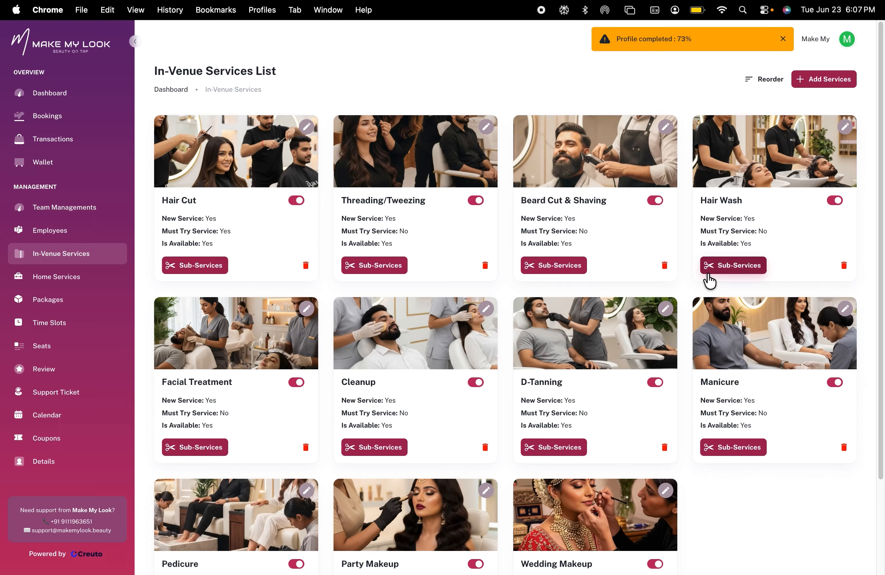
{"action": "left_click", "coordinate": [820, 79]}
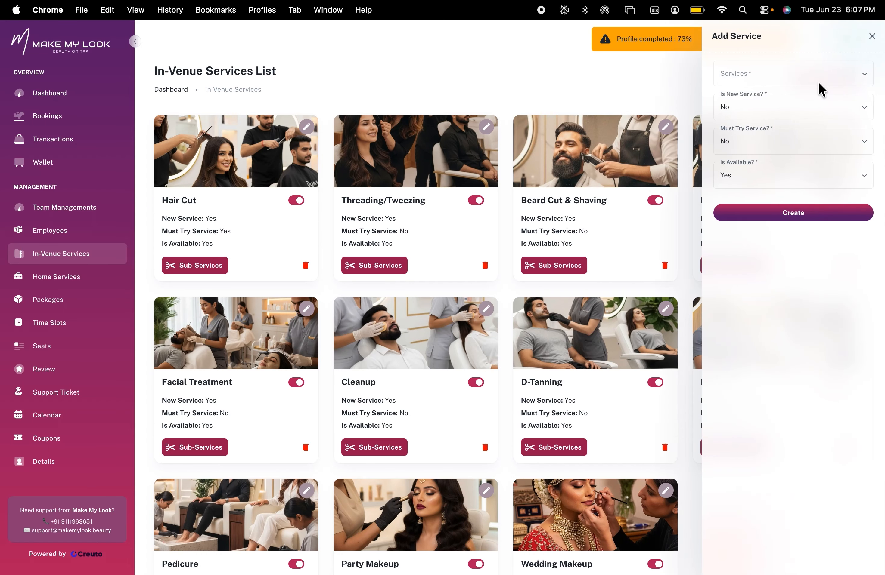
{"action": "left_click", "coordinate": [780, 79]}
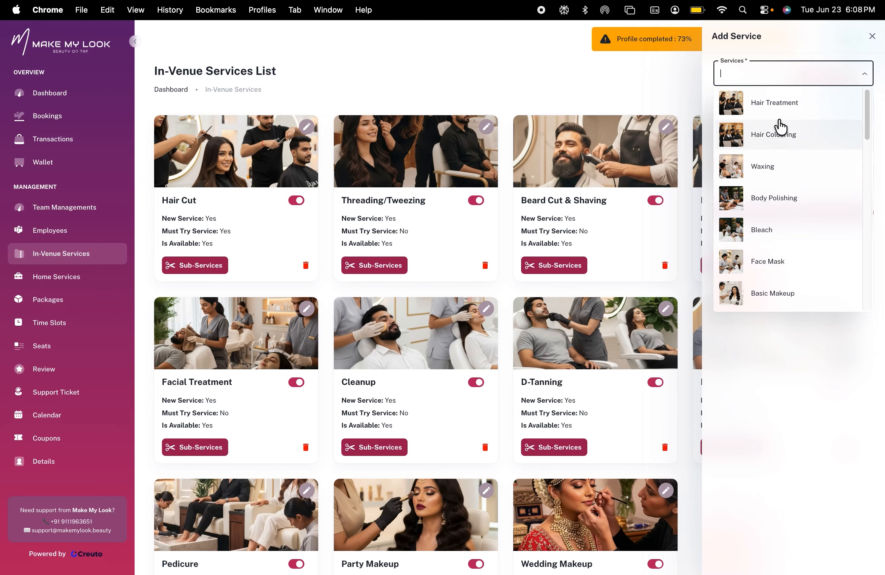
{"action": "scroll", "coordinate": [783, 127], "scroll_direction": "down", "scroll_amount": 5}
{"action": "left_click", "coordinate": [785, 107]}
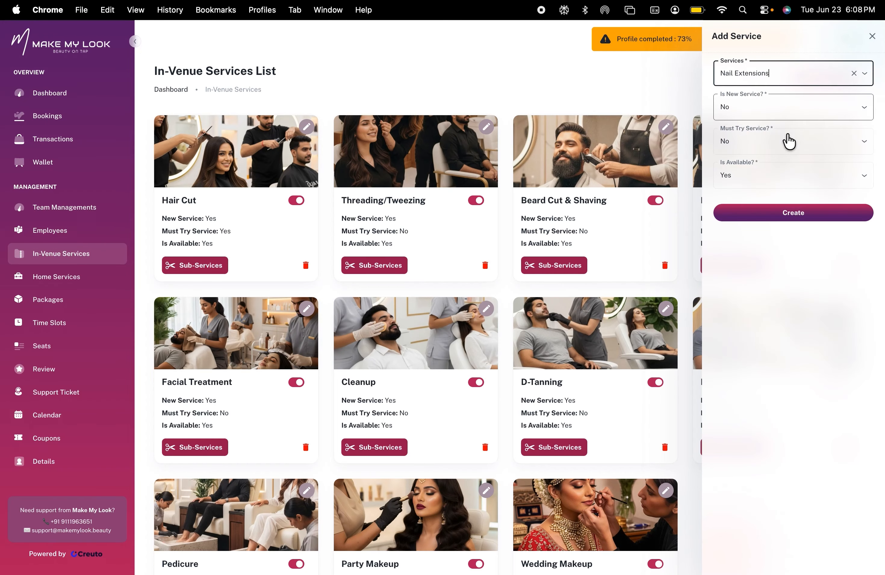
{"action": "left_click", "coordinate": [784, 115]}
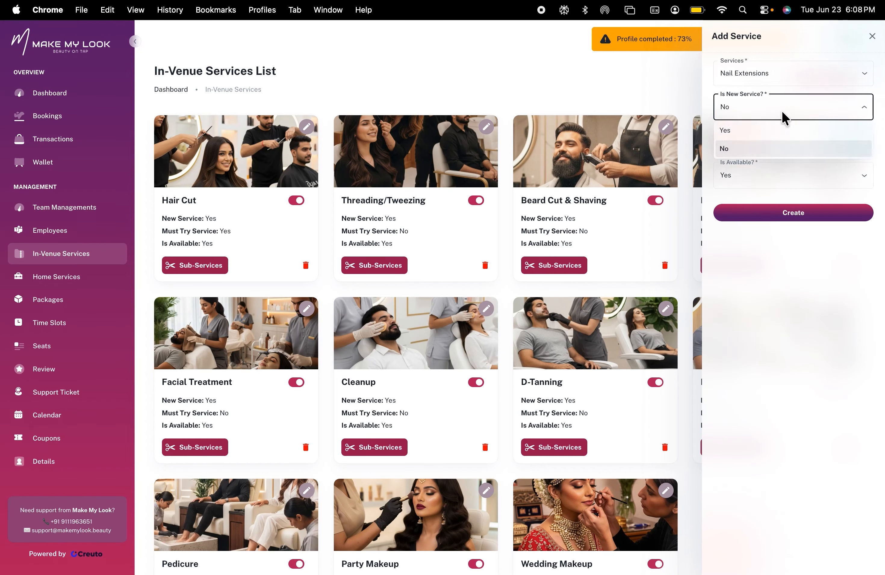
{"action": "left_click", "coordinate": [760, 119]}
{"action": "left_click", "coordinate": [771, 147]}
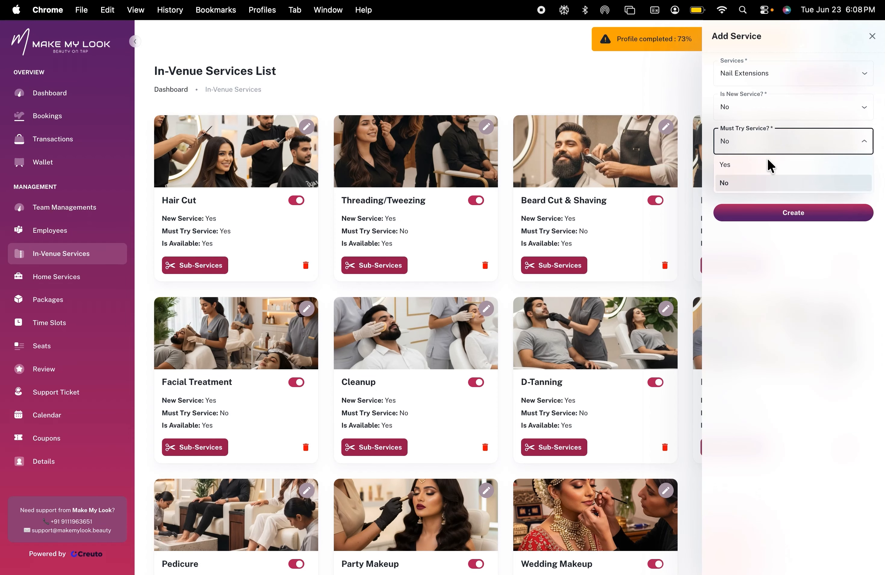
{"action": "left_click", "coordinate": [762, 191]}
{"action": "left_click", "coordinate": [746, 180]}
{"action": "left_click", "coordinate": [657, 288]}
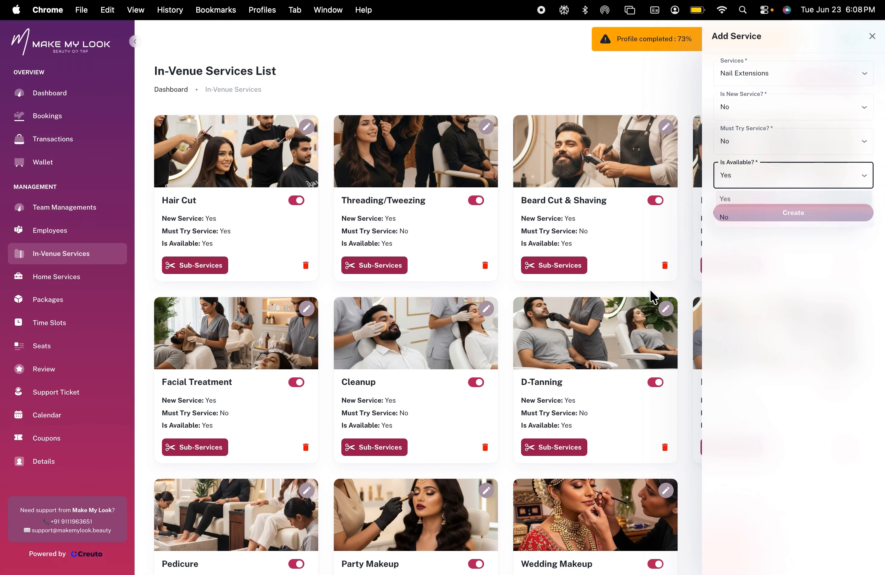
{"action": "left_click", "coordinate": [871, 36]}
Start adding a Hair Cut (Men) sub-service under the Hair Cut service, opening and cancelling the image library
{"action": "left_click", "coordinate": [210, 267]}
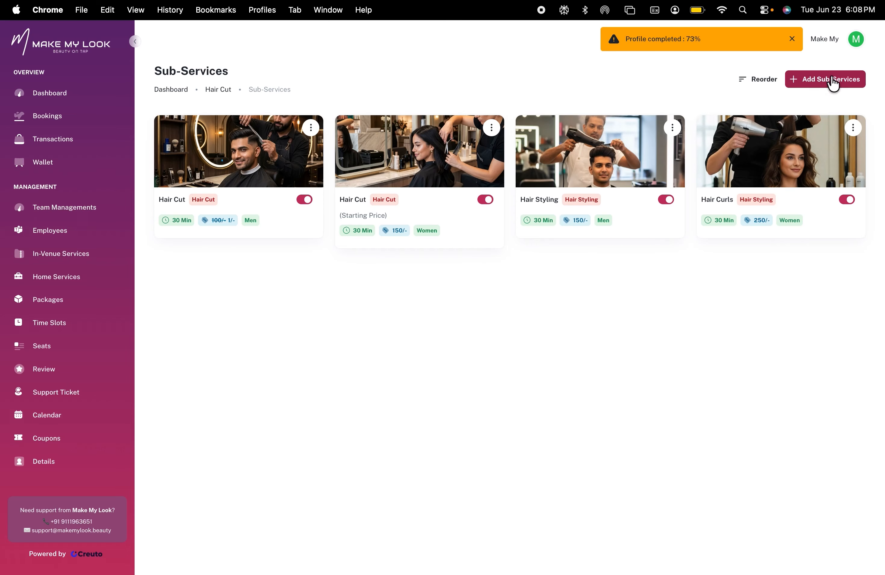
{"action": "left_click", "coordinate": [832, 81]}
{"action": "left_click", "coordinate": [760, 77]}
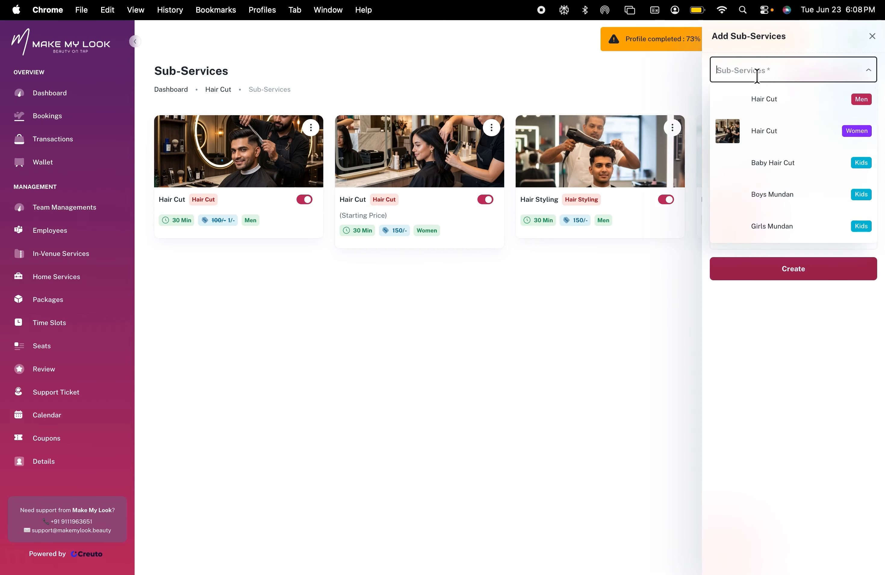
{"action": "left_click", "coordinate": [770, 97]}
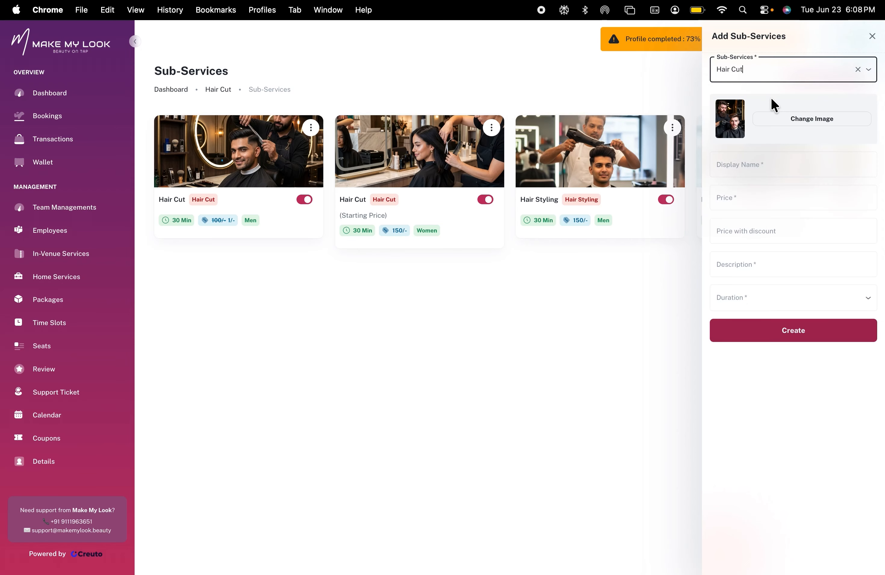
{"action": "left_click", "coordinate": [807, 121]}
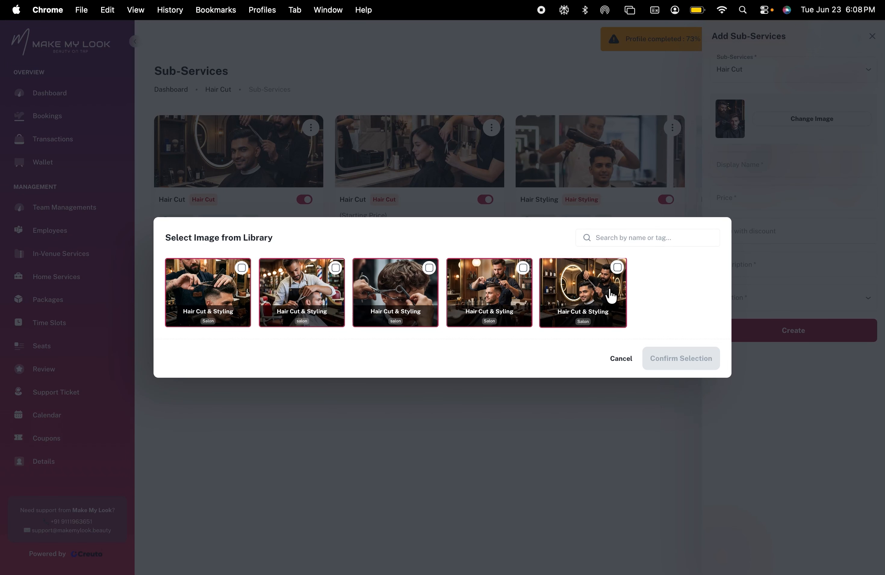
{"action": "left_click", "coordinate": [620, 359]}
Set the sub-service display name to U Cut, price to 300 and price with discount to 249
{"action": "left_click", "coordinate": [742, 172]}
{"action": "type", "text": "U Cut"}
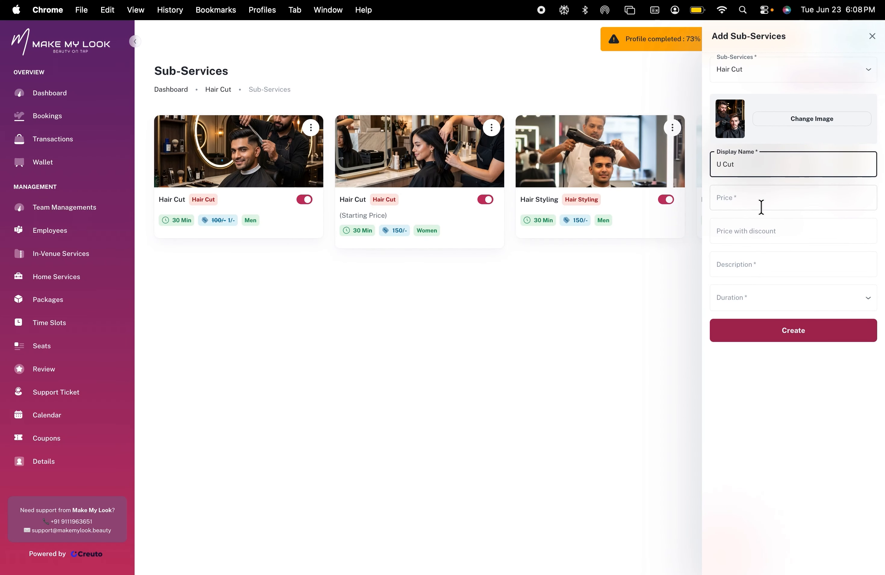
{"action": "left_click", "coordinate": [745, 204]}
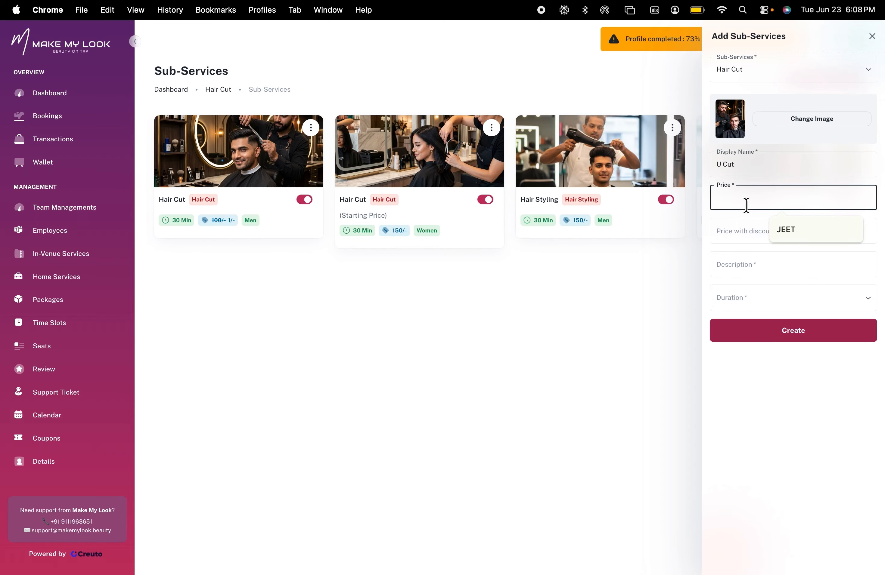
{"action": "type", "text": "3000"}
{"action": "key", "text": "Tab"}
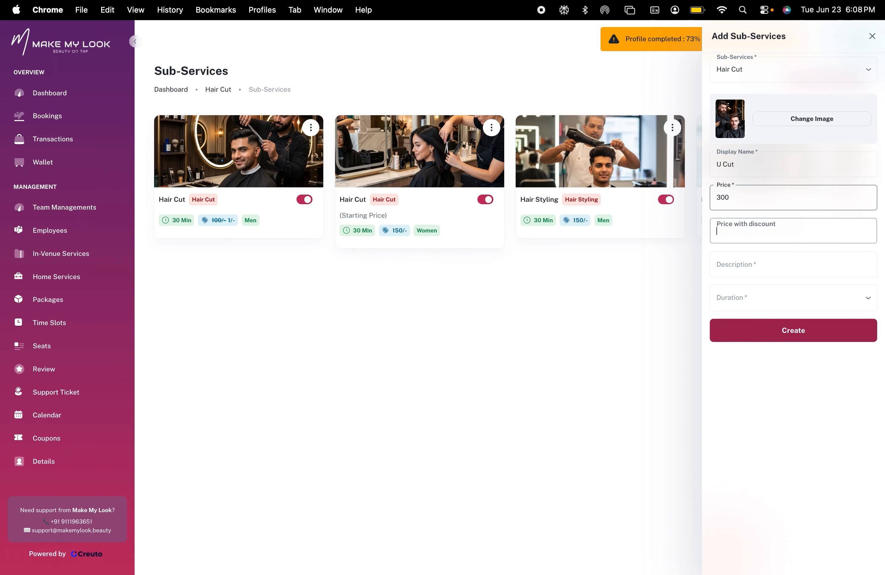
{"action": "type", "text": "249"}
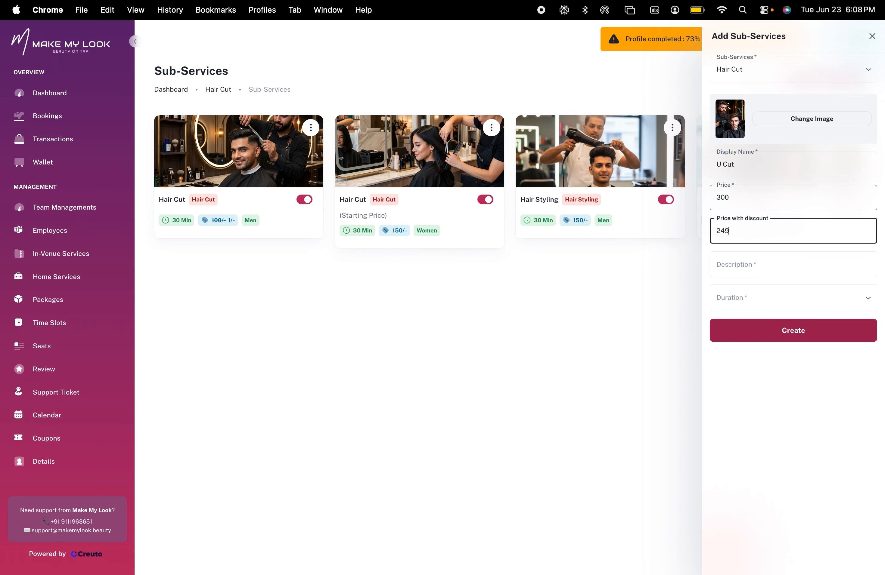
Enter the description "U cut by sir", choose a 30 Minutes duration, and create the sub-service
{"action": "left_click", "coordinate": [739, 262]}
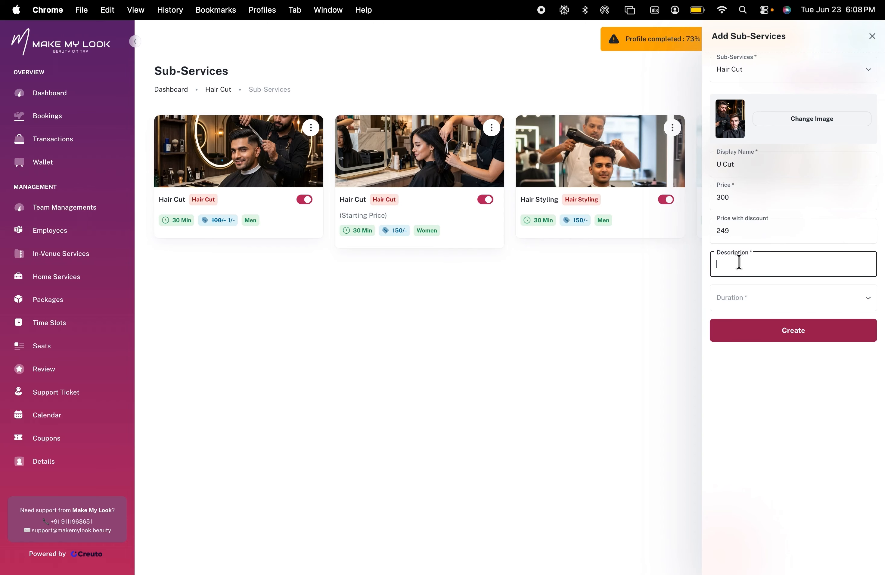
{"action": "type", "text": "U cut by sir"}
{"action": "left_click", "coordinate": [732, 301]}
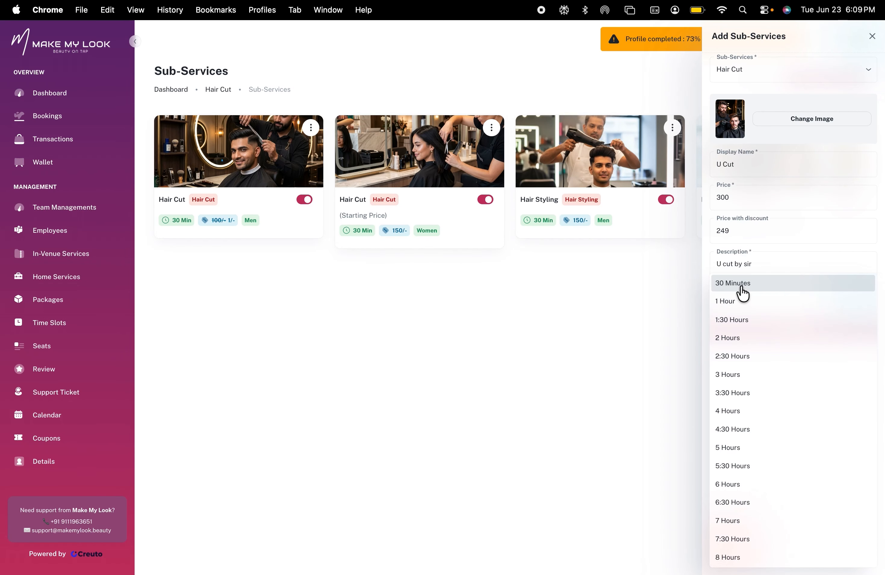
{"action": "left_click", "coordinate": [740, 288]}
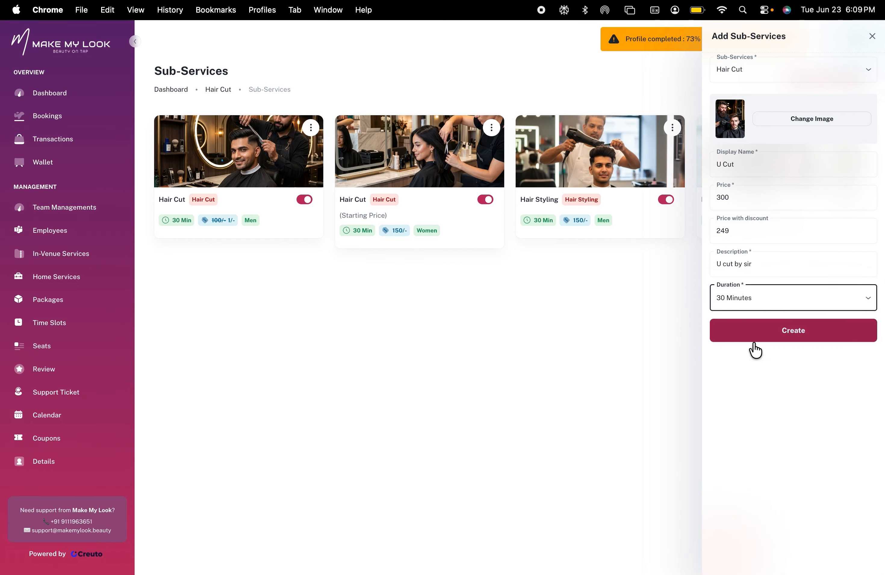
{"action": "left_click", "coordinate": [781, 333]}
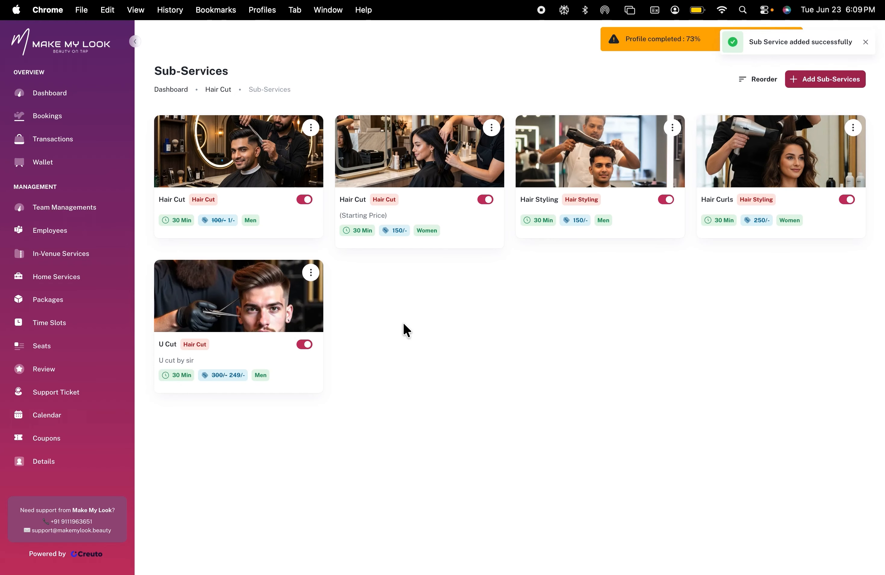
Edit the U Cut sub-service, replace its image with the first Hair Cut & Styling library image, and update it
{"action": "left_click", "coordinate": [311, 273]}
{"action": "left_click", "coordinate": [264, 271]}
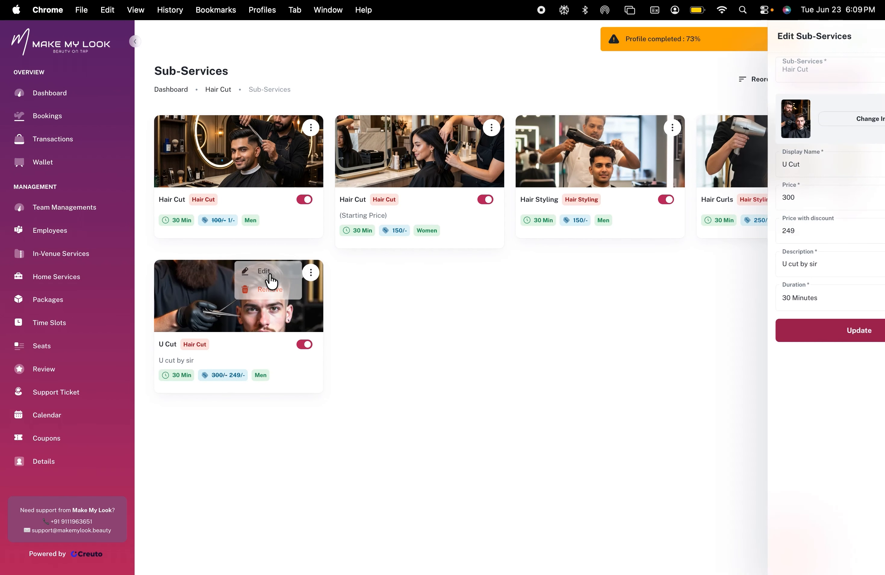
{"action": "left_click", "coordinate": [803, 117]}
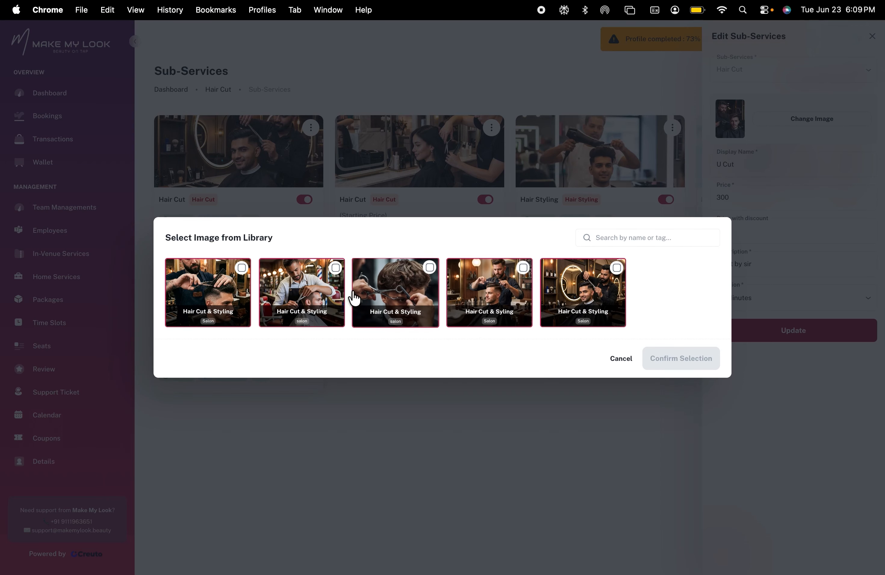
{"action": "left_click", "coordinate": [305, 295]}
{"action": "left_click", "coordinate": [216, 297]}
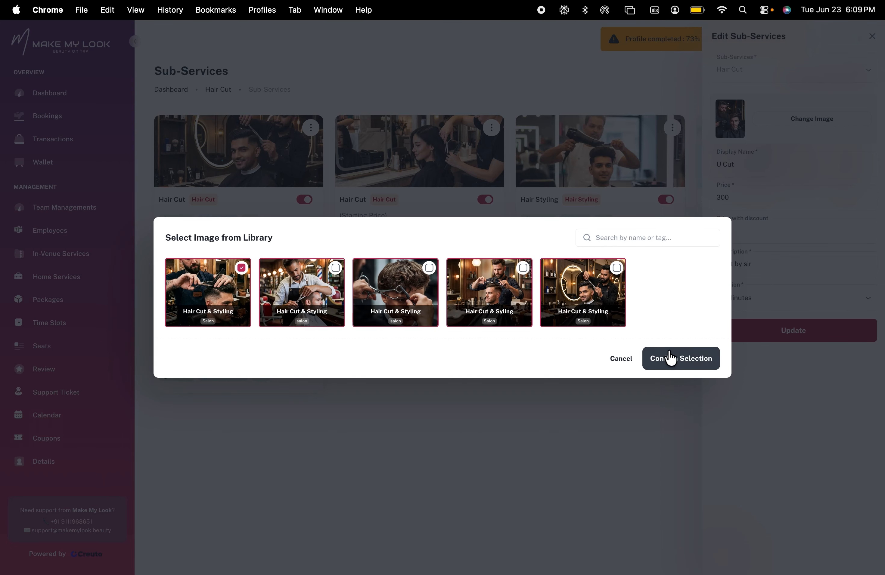
{"action": "left_click", "coordinate": [677, 362]}
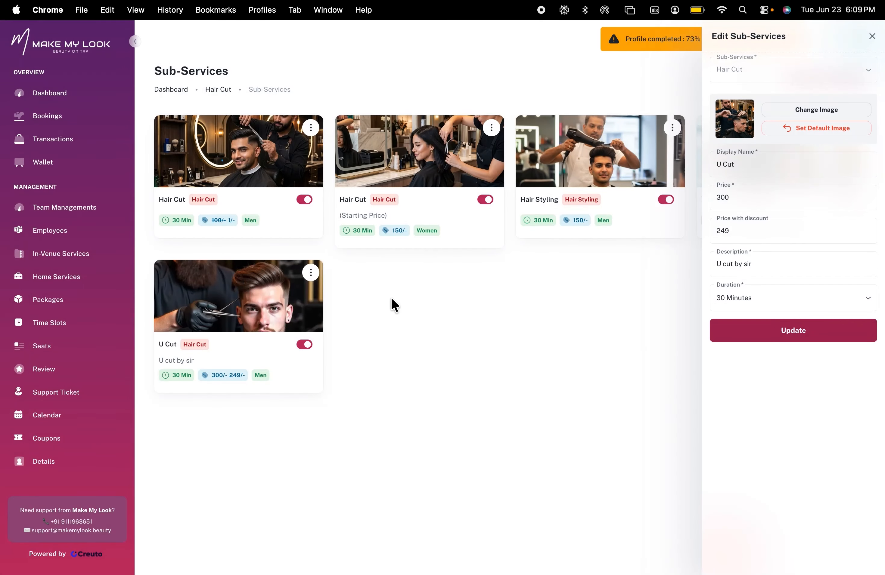
{"action": "left_click", "coordinate": [791, 330]}
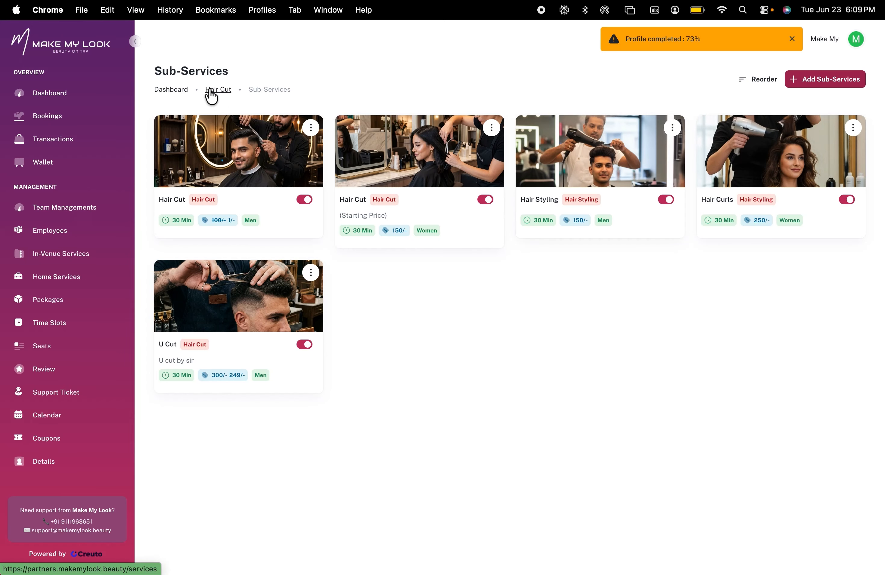
Browse the sub-services of the Beard Cut & Shaving and Hair Wash in-venue services
{"action": "left_click", "coordinate": [211, 92]}
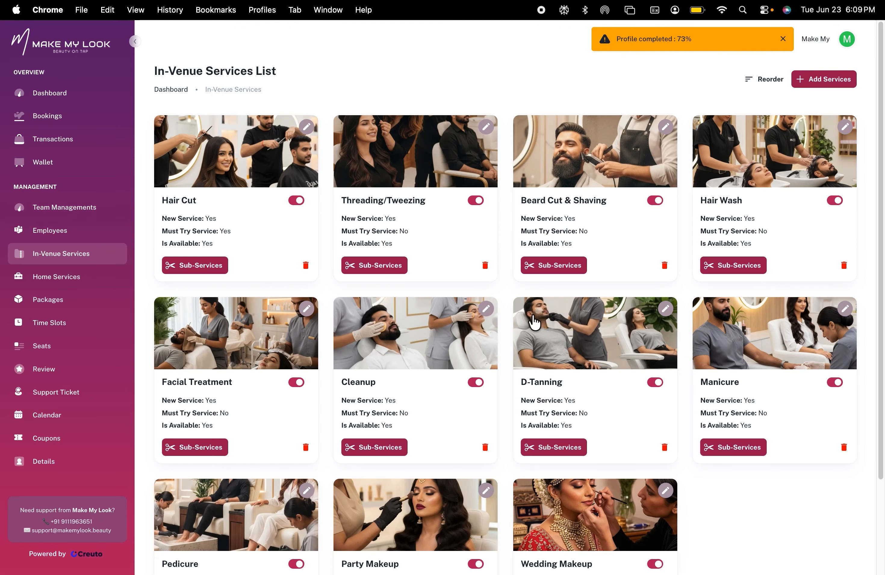
{"action": "left_click", "coordinate": [565, 265]}
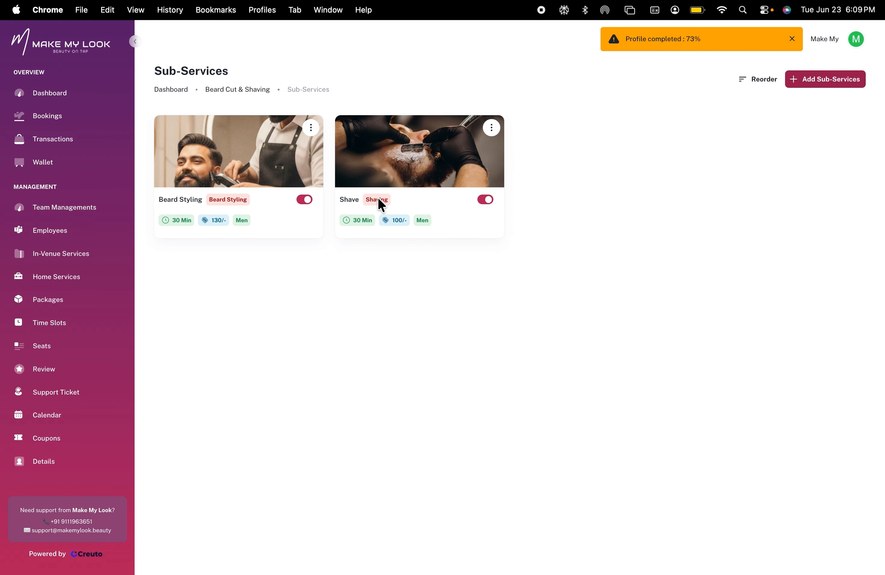
{"action": "left_click", "coordinate": [237, 90]}
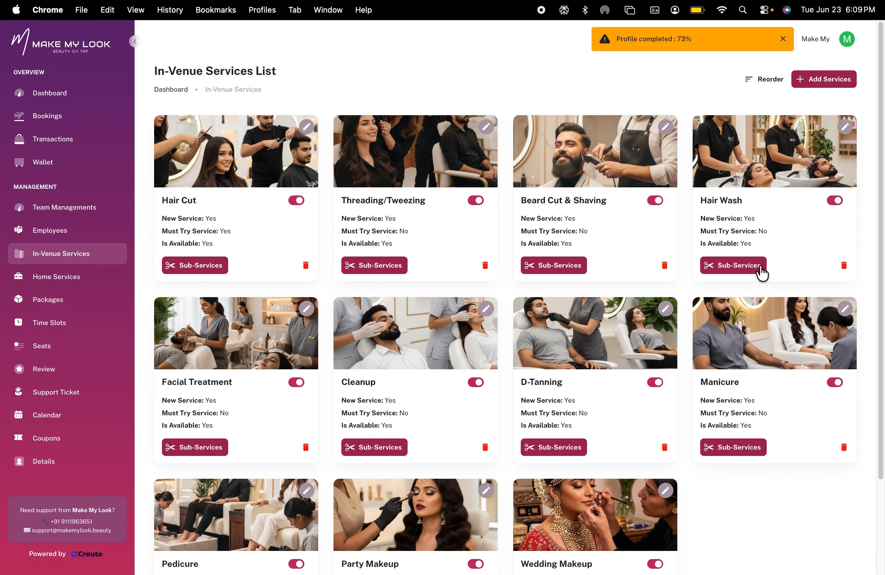
{"action": "left_click", "coordinate": [751, 265]}
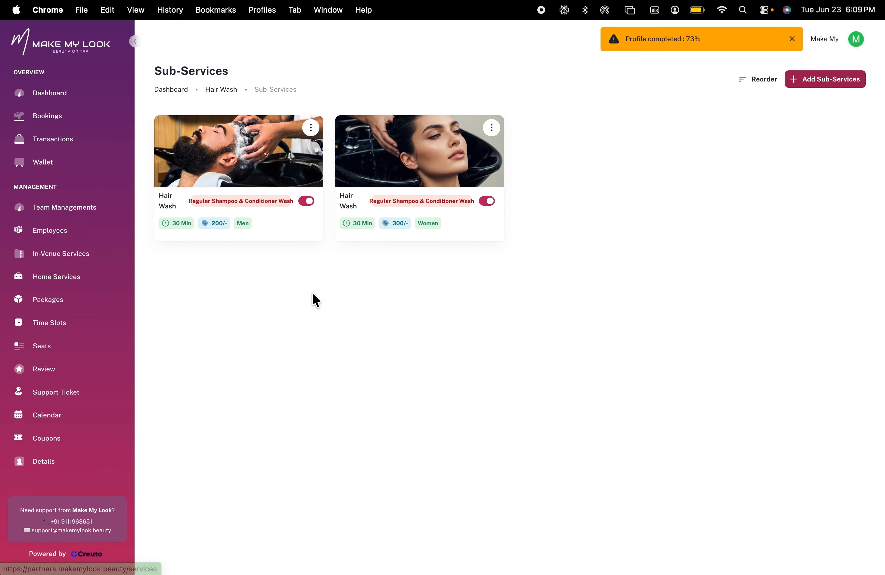
Open the Facial Treatment in-venue sub-services and toggle the men's Basic Facial availability off and back on
{"action": "left_click", "coordinate": [221, 90]}
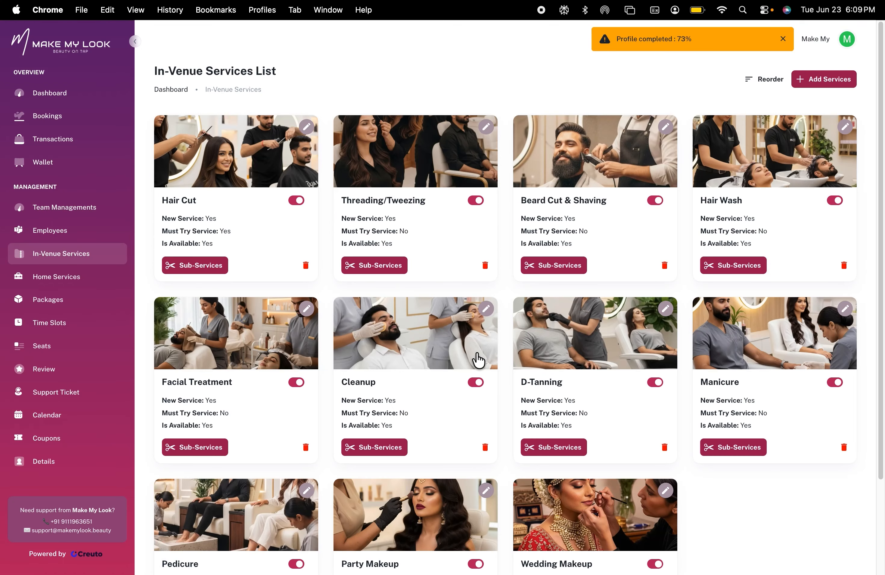
{"action": "scroll", "coordinate": [478, 360], "scroll_direction": "down", "scroll_amount": 3}
{"action": "left_click", "coordinate": [204, 340]}
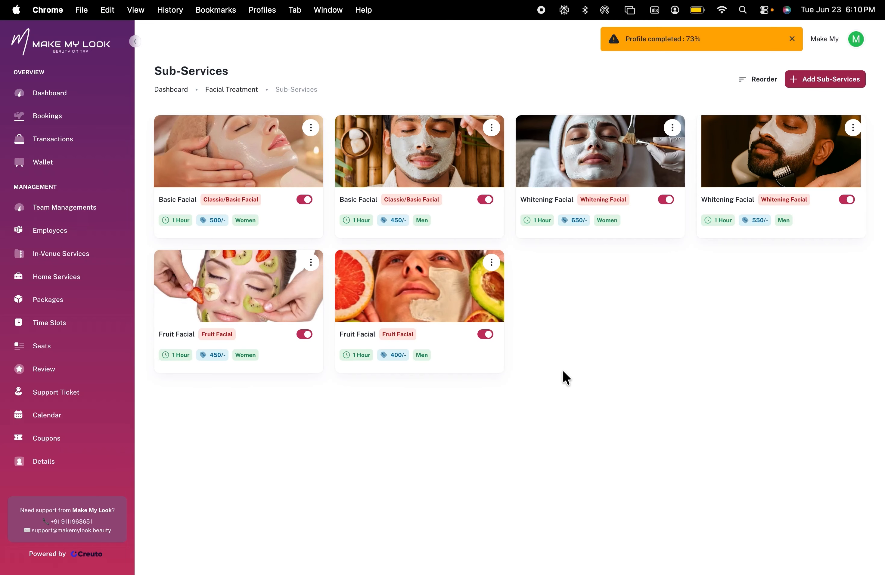
{"action": "left_click", "coordinate": [483, 201]}
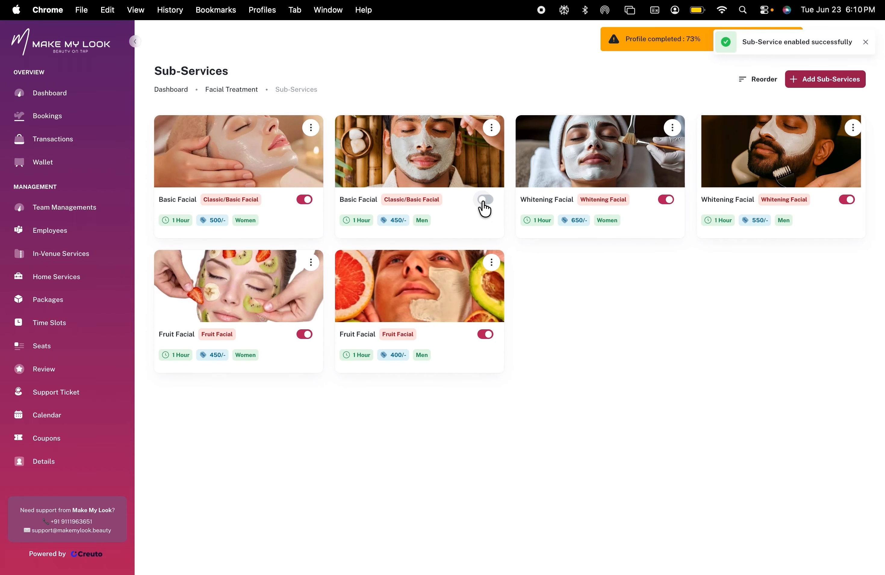
{"action": "left_click", "coordinate": [483, 201]}
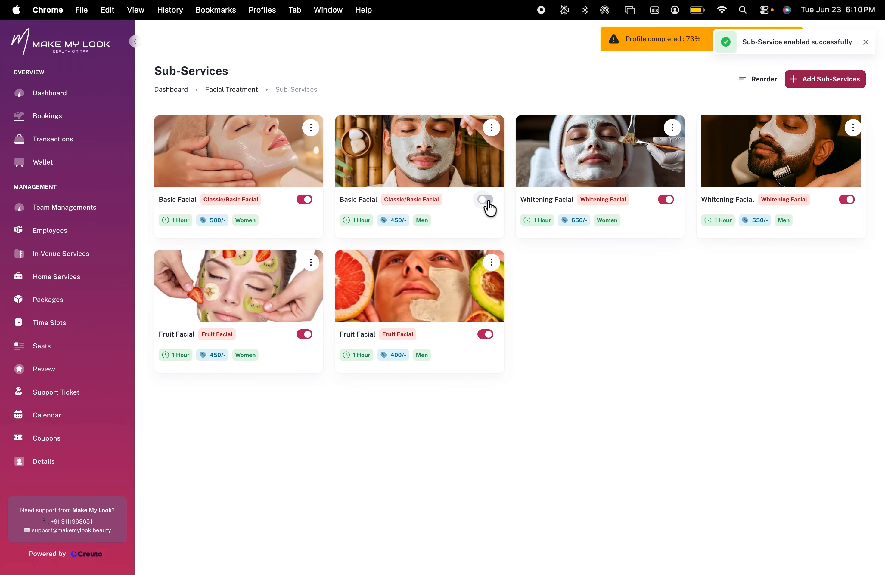
Open the Wedding Makeup sub-services and toggle the Groom Makeup availability off and back on
{"action": "left_click", "coordinate": [219, 91]}
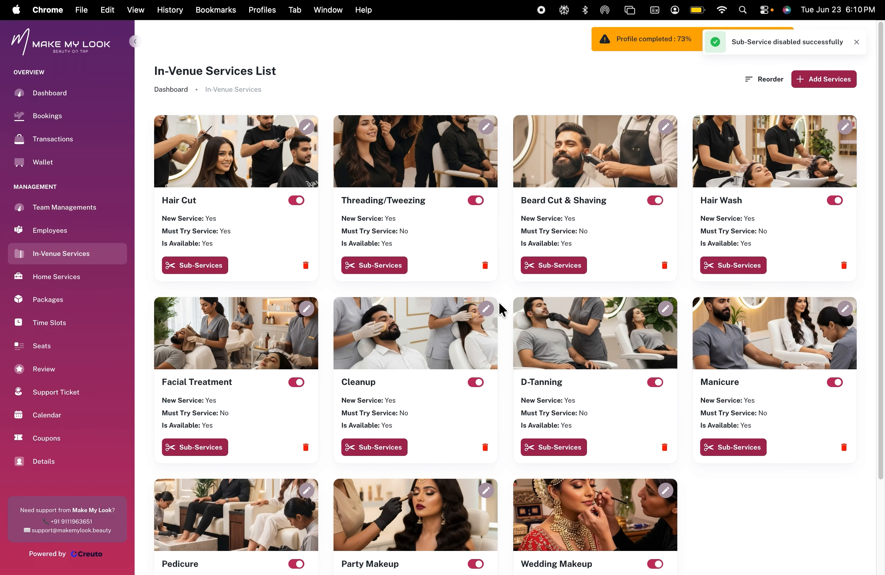
{"action": "scroll", "coordinate": [498, 304], "scroll_direction": "down", "scroll_amount": 1}
{"action": "scroll", "coordinate": [497, 304], "scroll_direction": "down", "scroll_amount": 3}
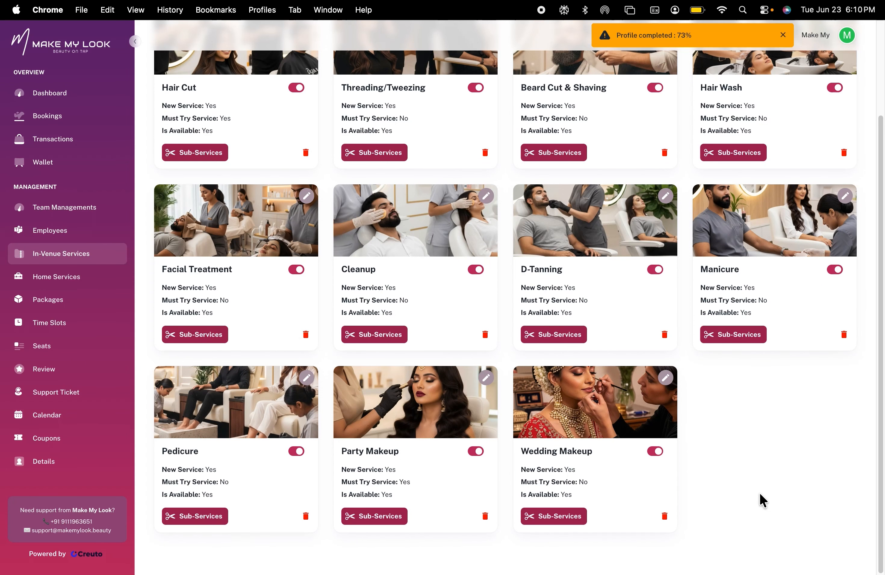
{"action": "left_click", "coordinate": [651, 451]}
{"action": "left_click", "coordinate": [654, 453]}
{"action": "left_click", "coordinate": [569, 518]}
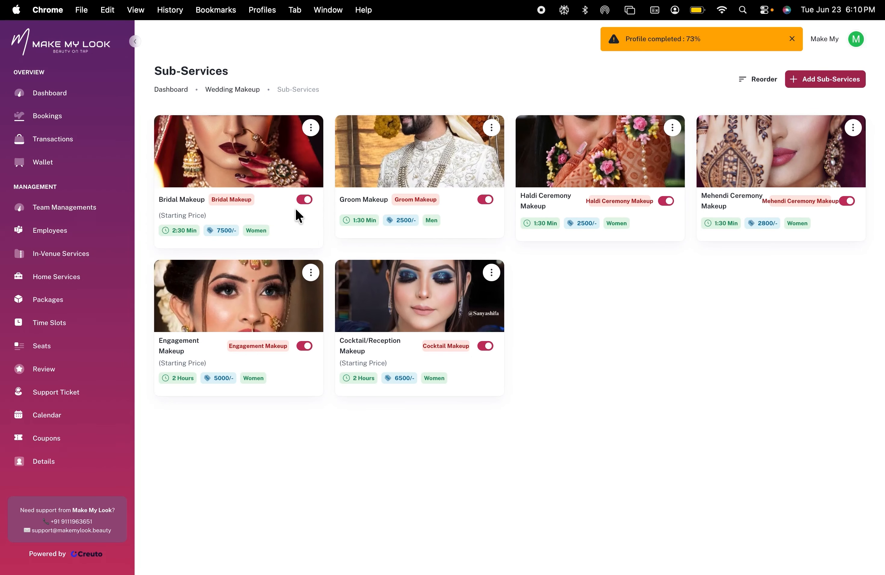
{"action": "left_click", "coordinate": [485, 200]}
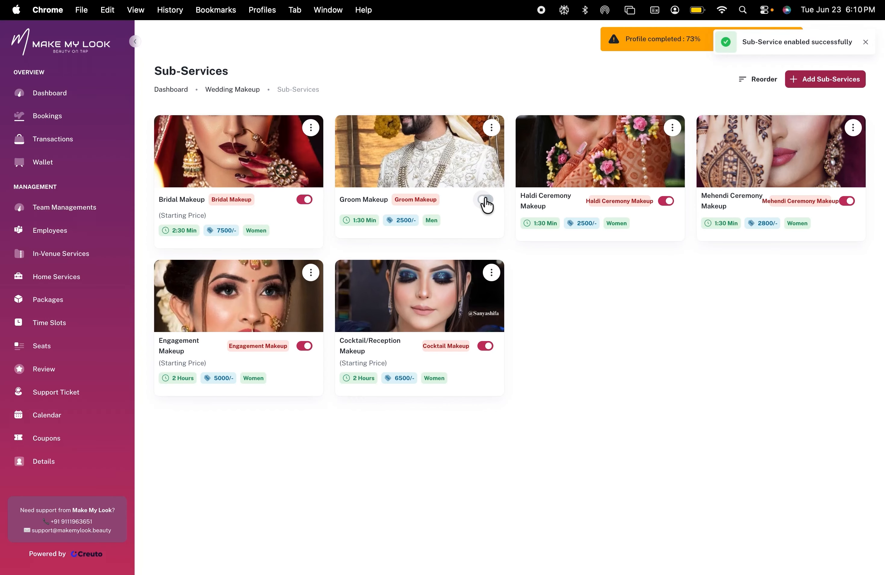
{"action": "left_click", "coordinate": [485, 201]}
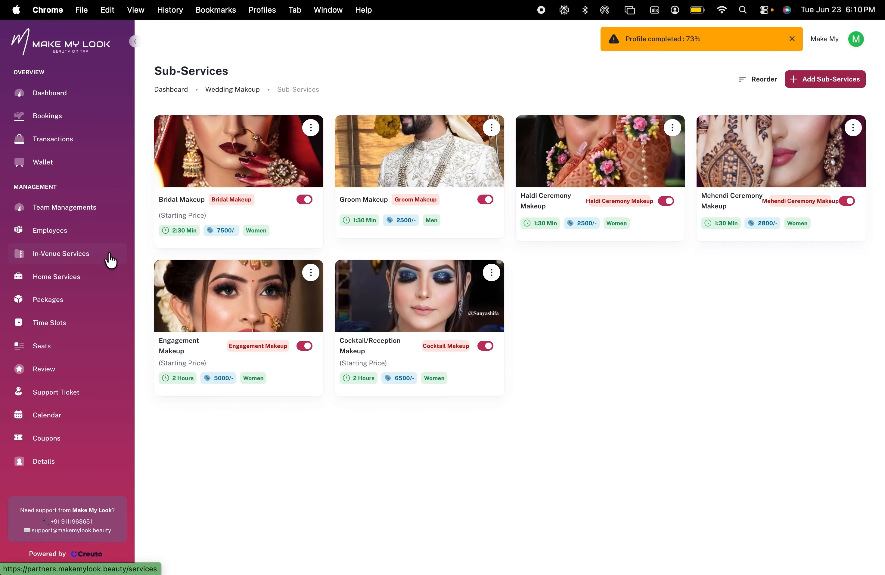
Open Home Services and browse the Waxing and Cleanup home sub-services
{"action": "left_click", "coordinate": [73, 278]}
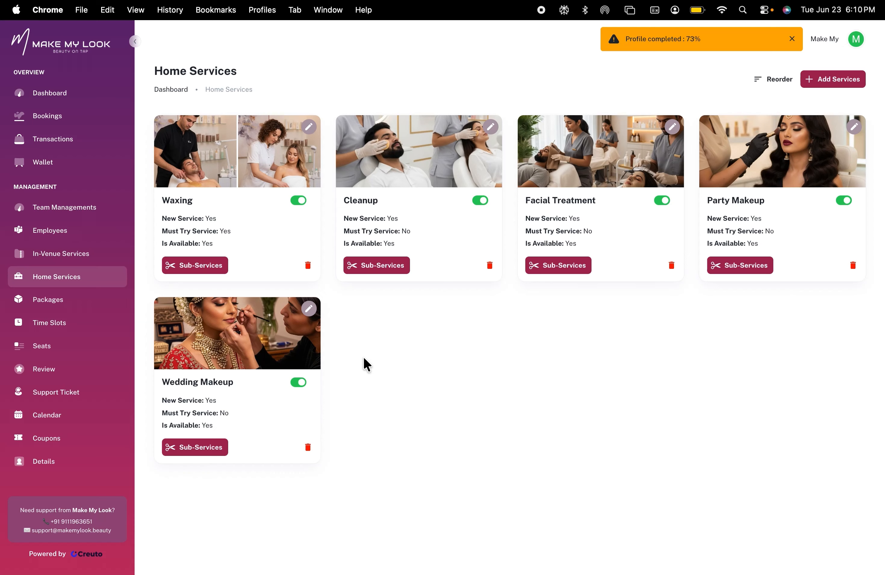
{"action": "left_click", "coordinate": [820, 80]}
{"action": "left_click", "coordinate": [774, 77]}
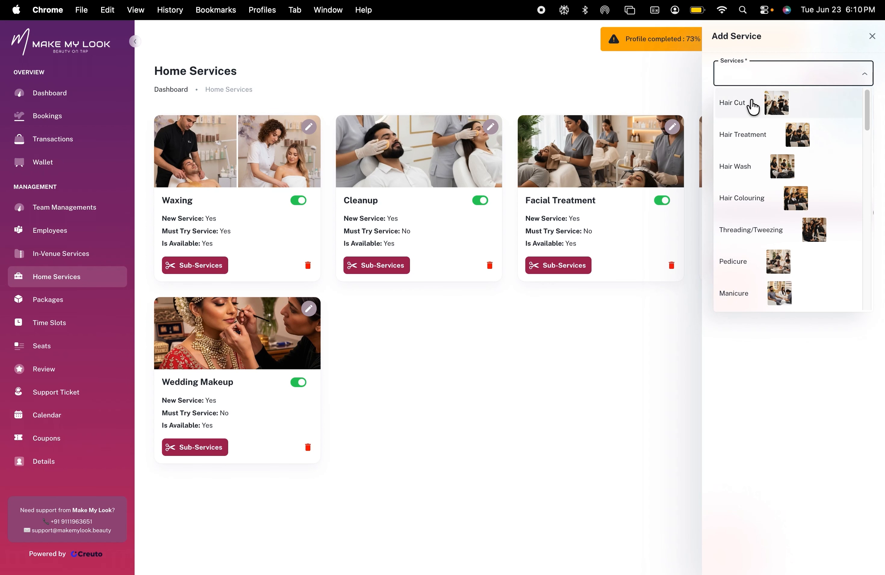
{"action": "left_click", "coordinate": [871, 37]}
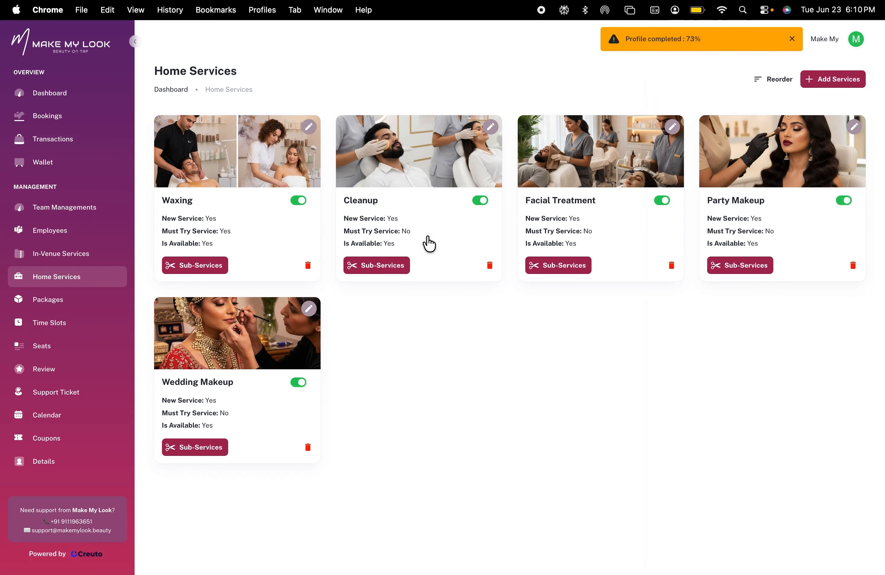
{"action": "left_click", "coordinate": [209, 265]}
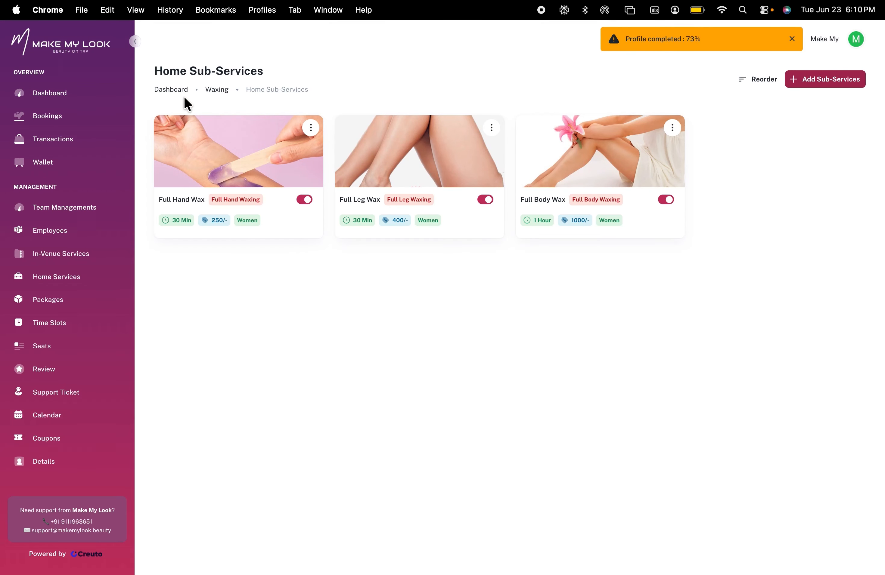
{"action": "left_click", "coordinate": [215, 89]}
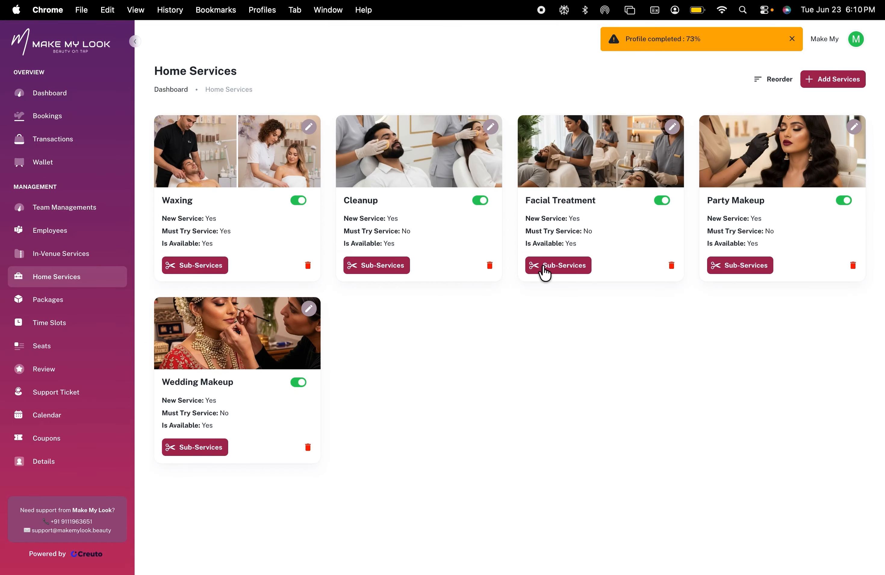
{"action": "left_click", "coordinate": [385, 267]}
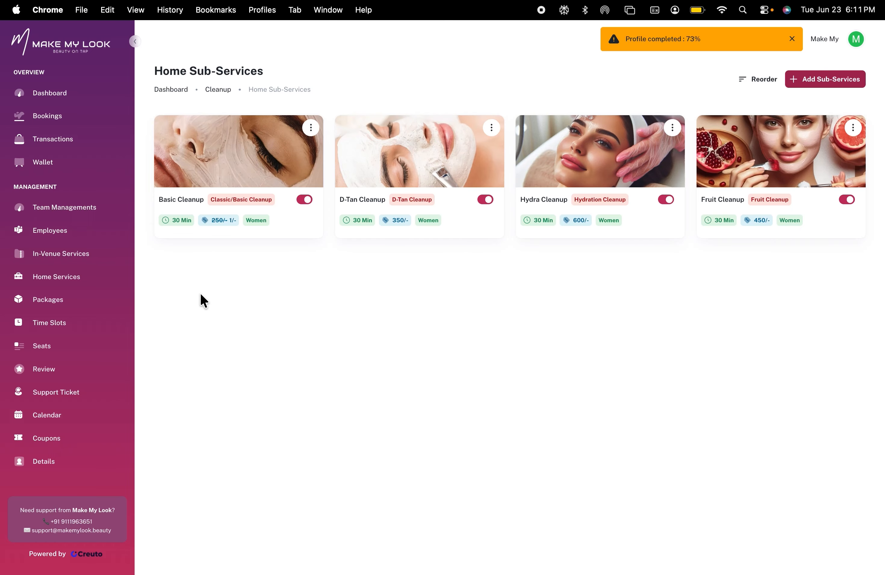
Open Packages and view the Glow Package details
{"action": "left_click", "coordinate": [66, 305]}
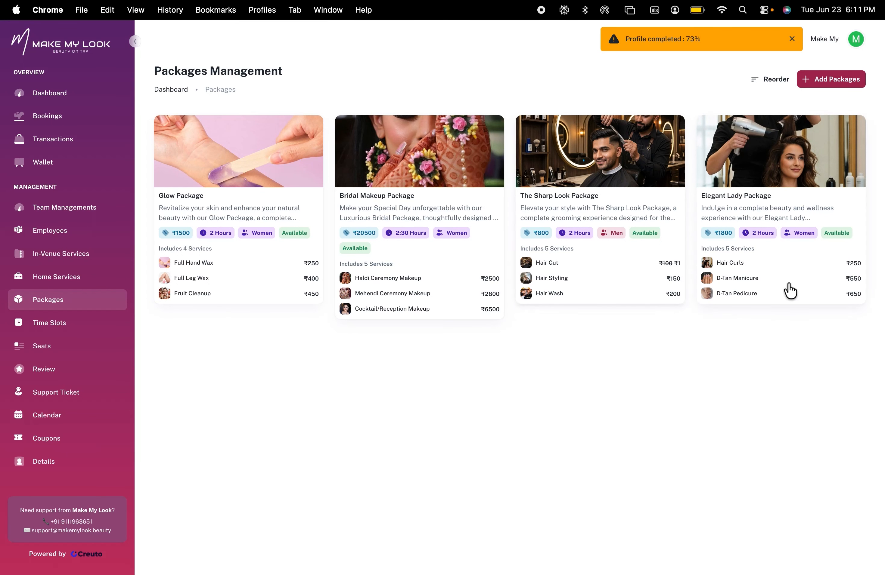
{"action": "left_click", "coordinate": [248, 295]}
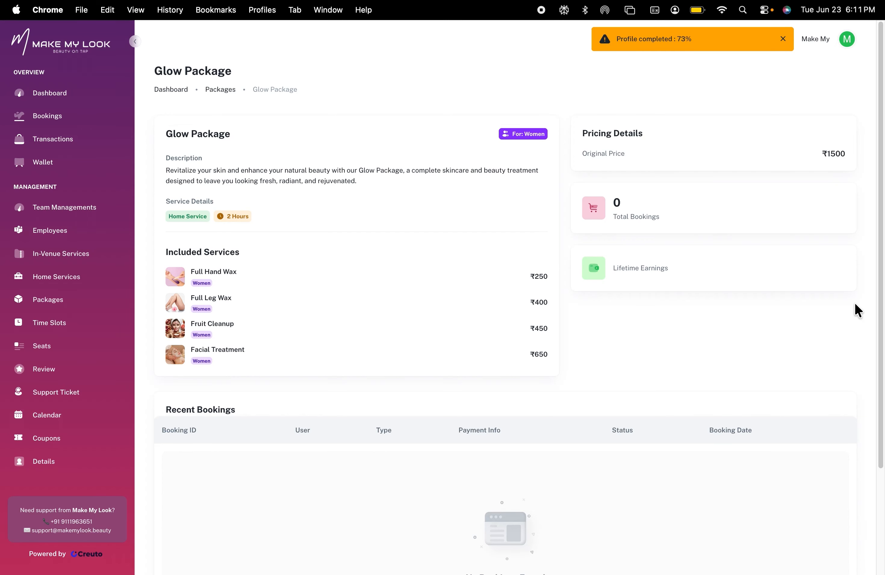
{"action": "scroll", "coordinate": [853, 308], "scroll_direction": "down", "scroll_amount": 3}
{"action": "scroll", "coordinate": [727, 255], "scroll_direction": "up", "scroll_amount": 3}
{"action": "left_click", "coordinate": [221, 90]}
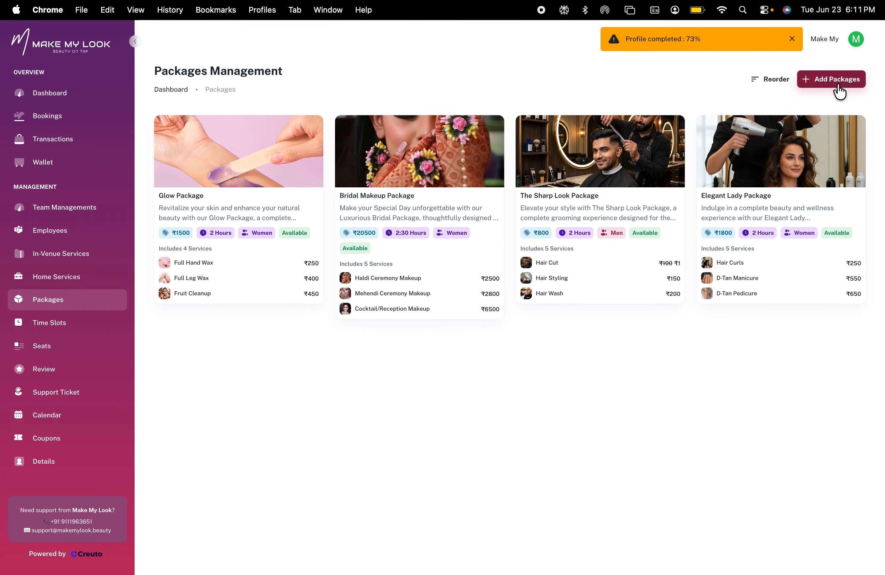
Start adding a new package and set Packages For to Men
{"action": "left_click", "coordinate": [837, 80]}
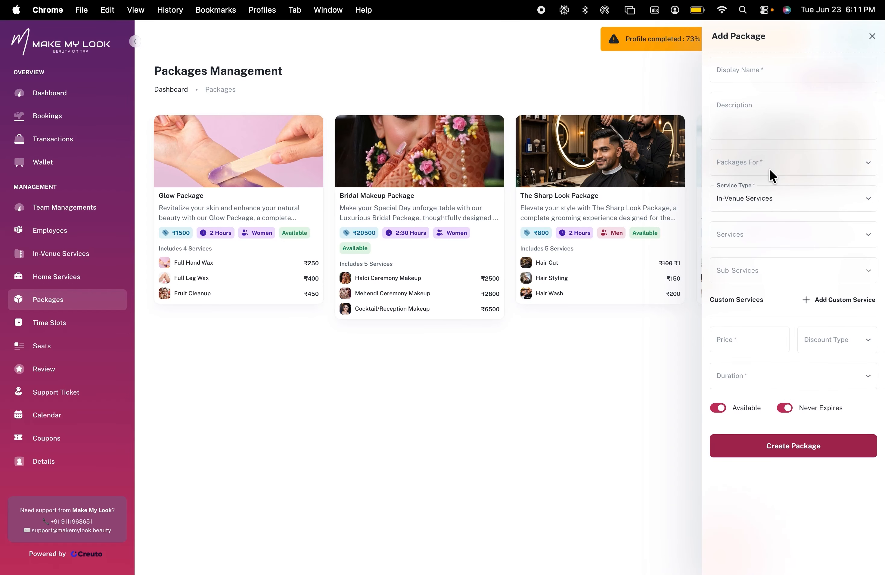
{"action": "left_click", "coordinate": [759, 71]}
{"action": "left_click", "coordinate": [766, 115]}
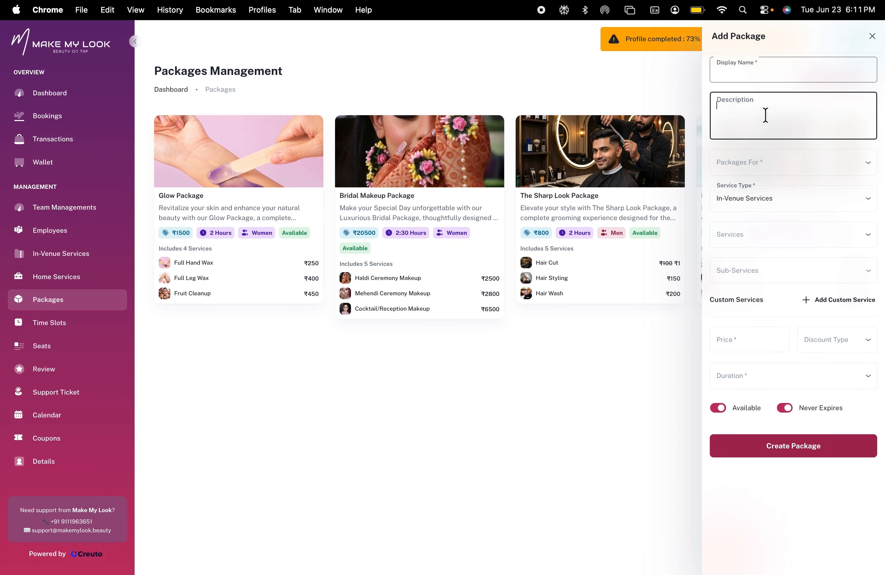
{"action": "left_click", "coordinate": [765, 162]}
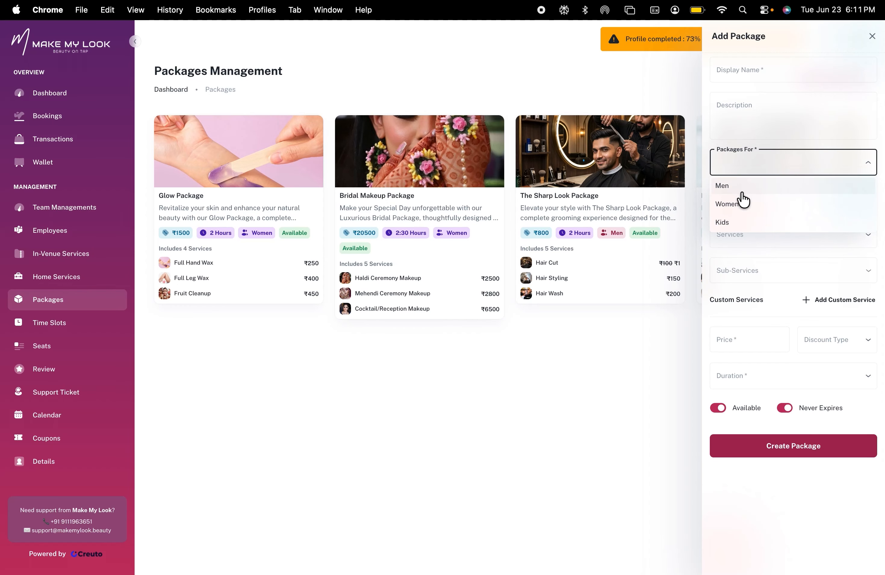
{"action": "left_click", "coordinate": [729, 223]}
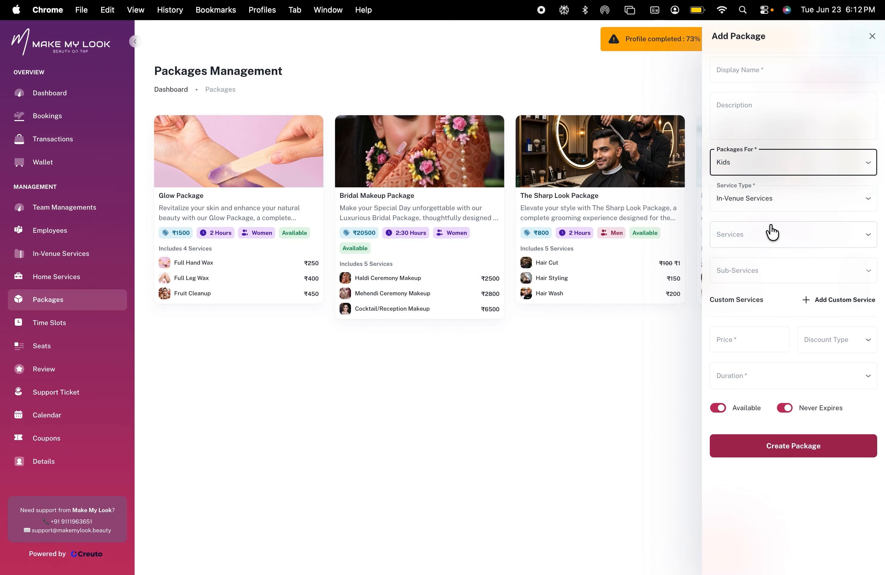
{"action": "left_click", "coordinate": [743, 164]}
{"action": "left_click", "coordinate": [726, 185]}
Keep In-Venue Services as service type, pick the Hair Cut service, and add its Hair Cut and Hair Styling sub-services
{"action": "left_click", "coordinate": [751, 204]}
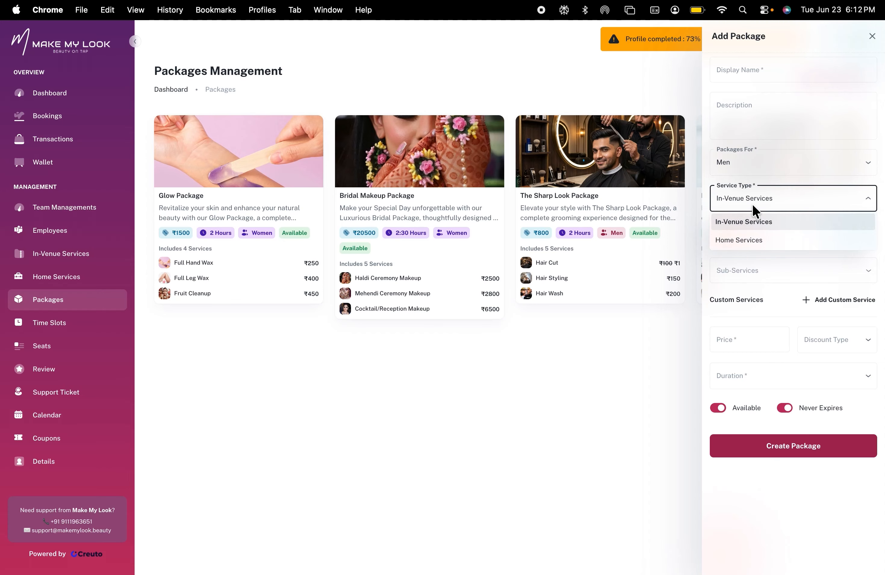
{"action": "left_click", "coordinate": [755, 223]}
{"action": "left_click", "coordinate": [765, 235]}
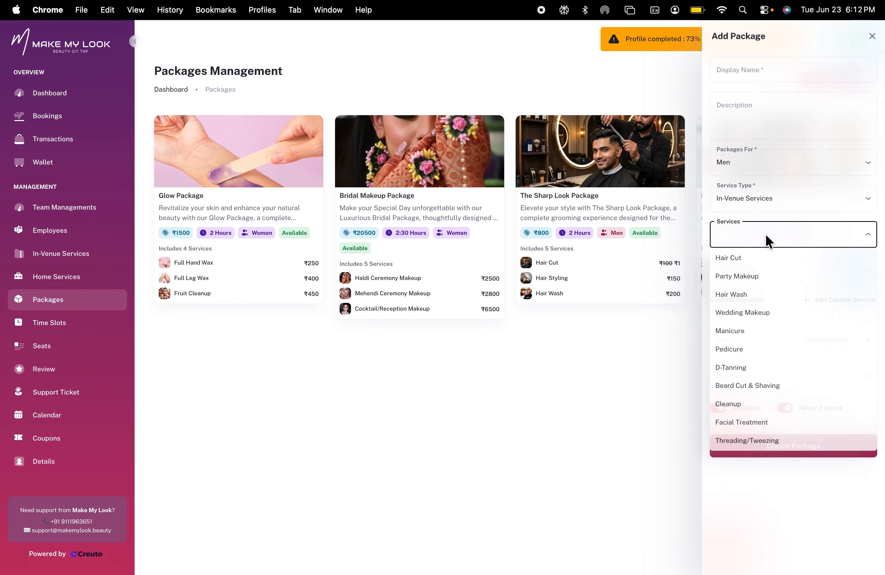
{"action": "left_click", "coordinate": [733, 259]}
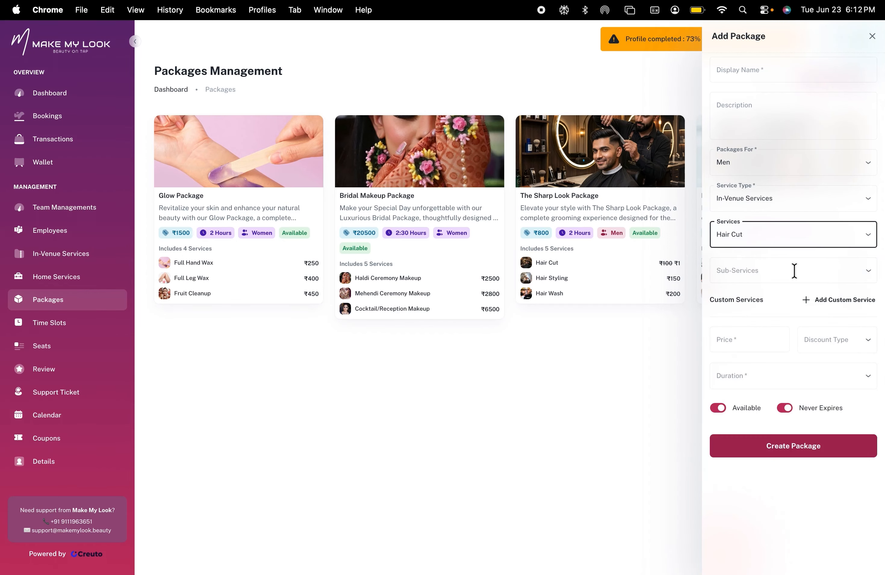
{"action": "left_click", "coordinate": [774, 271]}
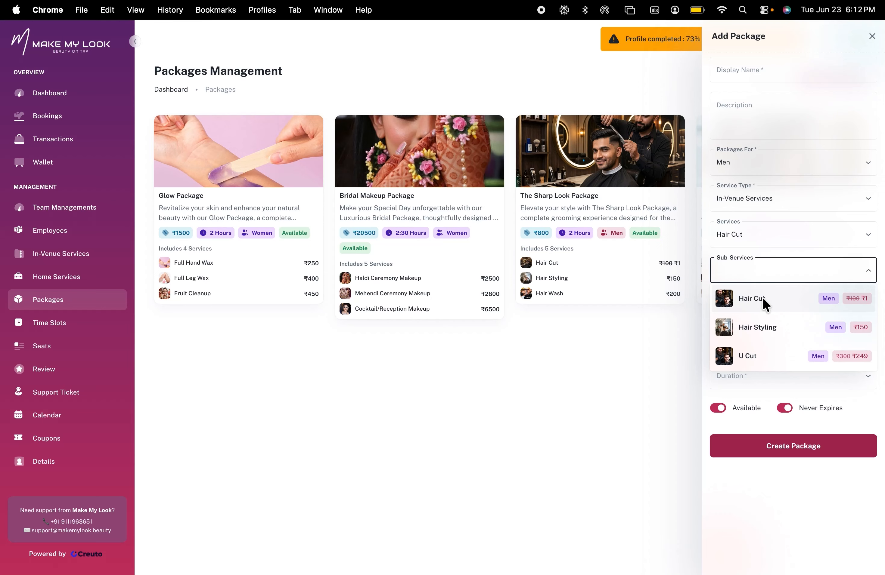
{"action": "left_click", "coordinate": [763, 298]}
{"action": "left_click", "coordinate": [806, 271]}
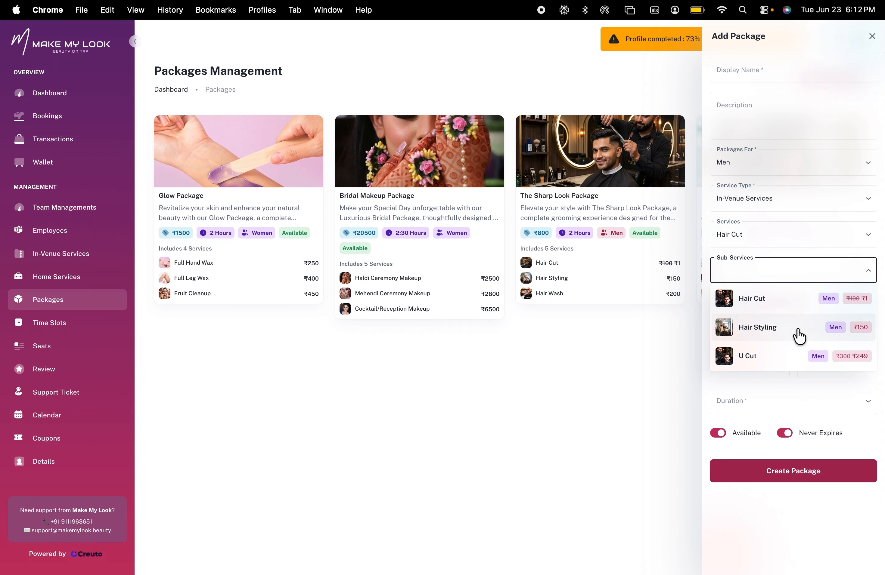
{"action": "left_click", "coordinate": [798, 337]}
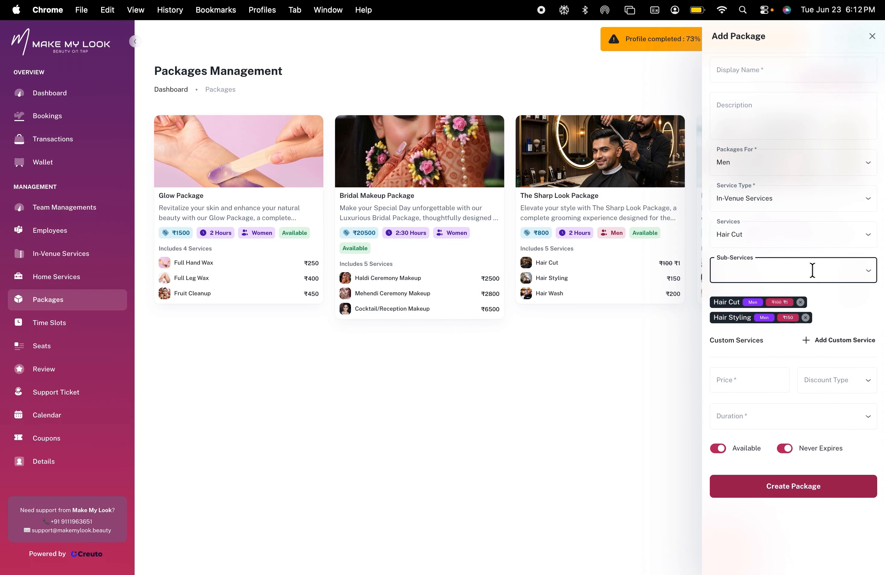
Switch the service to Hair Wash and add its Hair Wash sub-service to the package
{"action": "left_click", "coordinate": [784, 240]}
{"action": "left_click", "coordinate": [746, 277]}
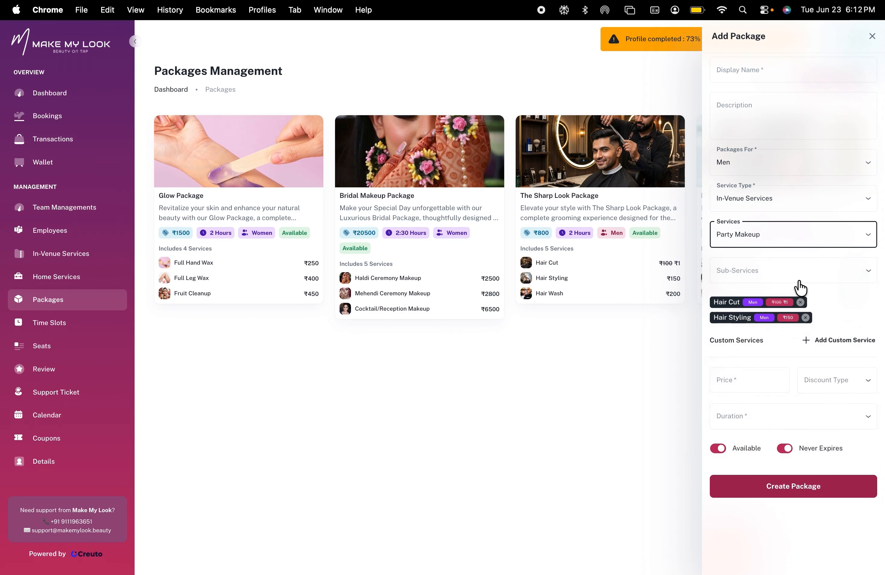
{"action": "left_click", "coordinate": [778, 236]}
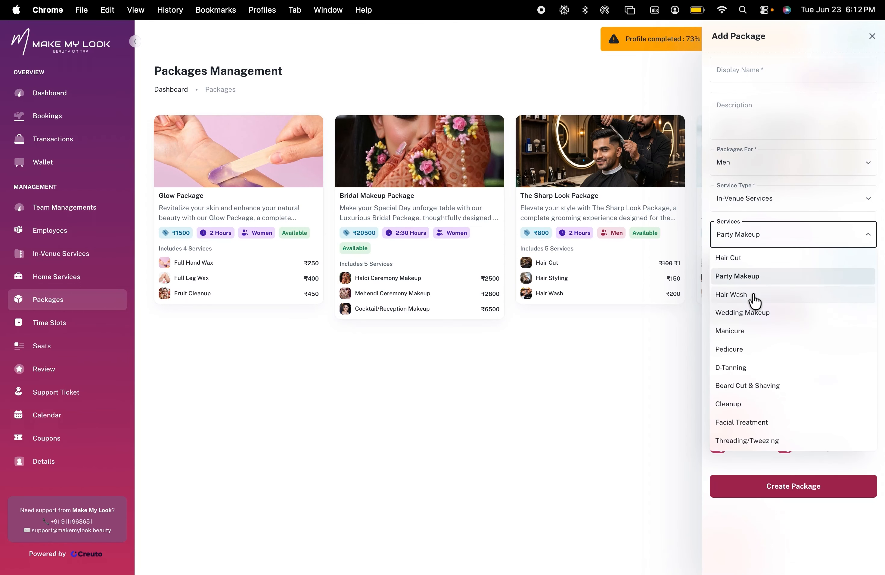
{"action": "left_click", "coordinate": [754, 298]}
{"action": "left_click", "coordinate": [779, 266]}
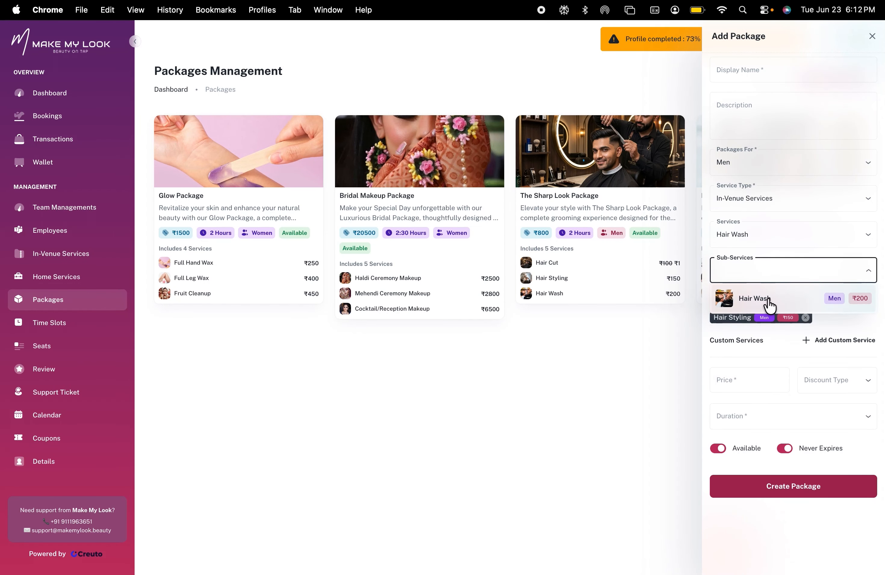
{"action": "left_click", "coordinate": [767, 299]}
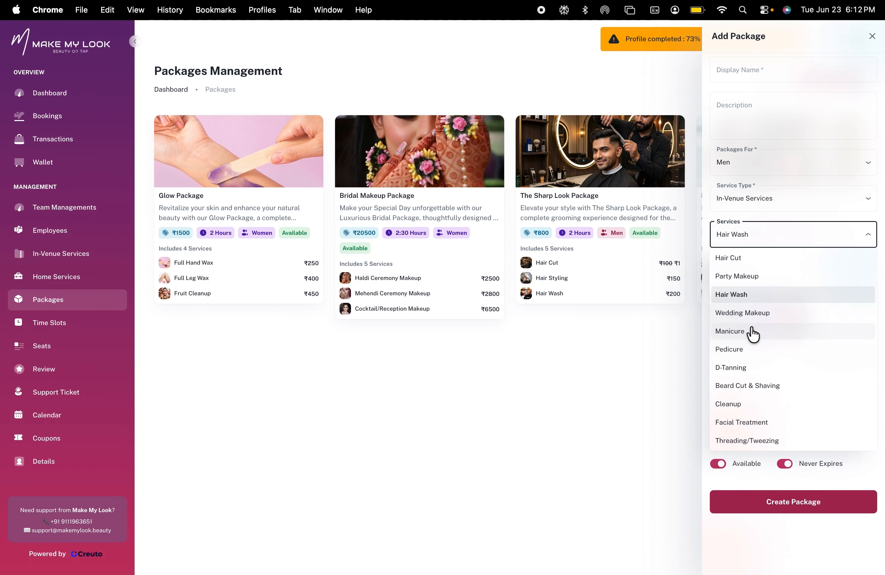
Check the Manicure and Pedicure services for available sub-services
{"action": "left_click", "coordinate": [742, 338]}
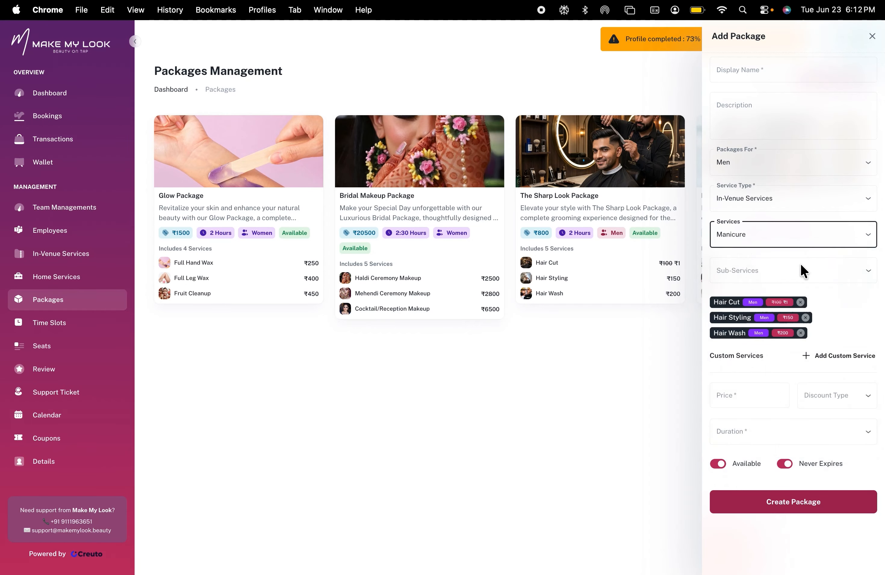
{"action": "left_click", "coordinate": [787, 272]}
{"action": "left_click", "coordinate": [822, 278]}
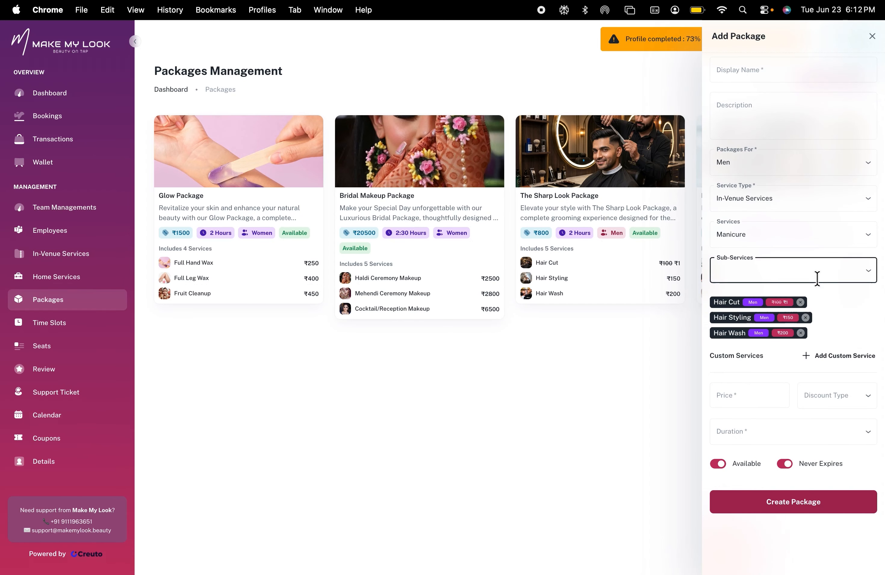
{"action": "left_click", "coordinate": [764, 239]}
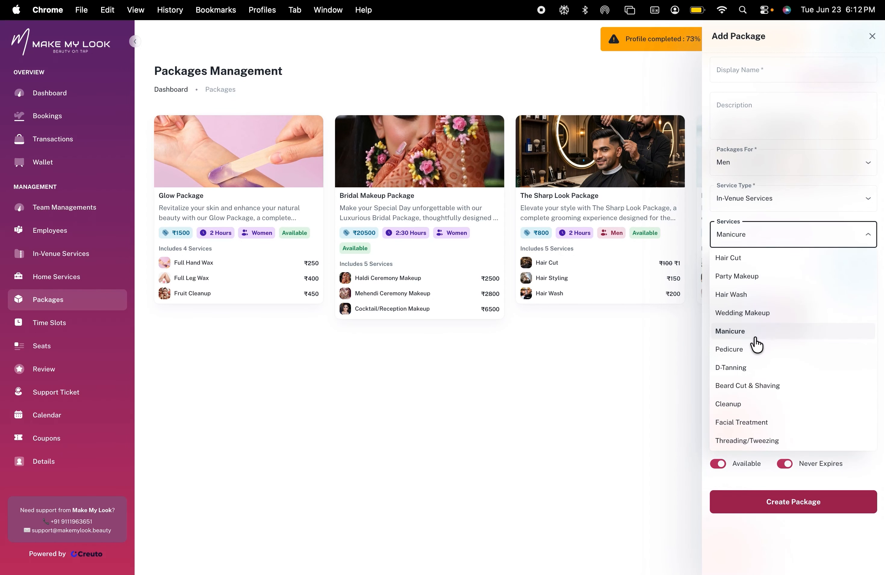
{"action": "left_click", "coordinate": [748, 350]}
{"action": "left_click", "coordinate": [812, 276]}
Switch the service to Beard Cut & Shaving and add its Beard Styling sub-service to the package
{"action": "left_click", "coordinate": [754, 242]}
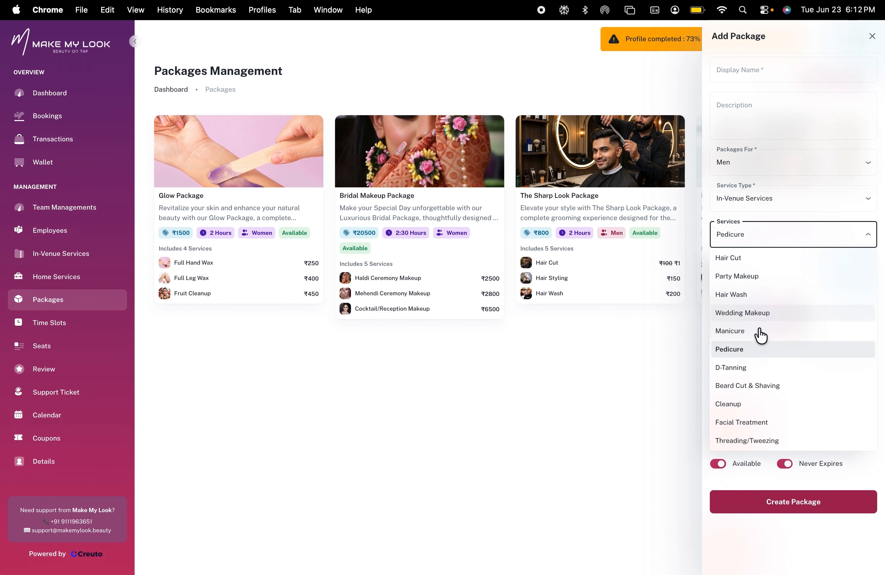
{"action": "left_click", "coordinate": [758, 386]}
{"action": "left_click", "coordinate": [820, 269]}
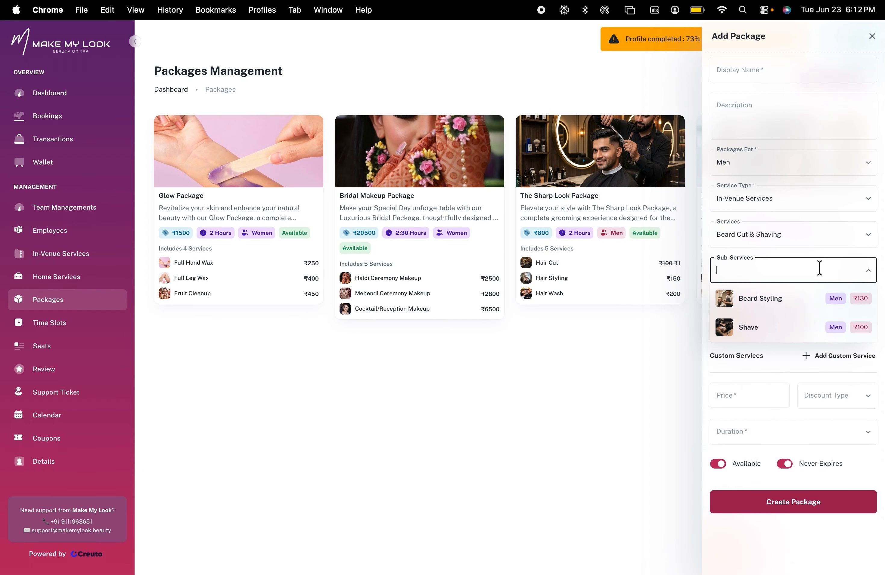
{"action": "left_click", "coordinate": [786, 307]}
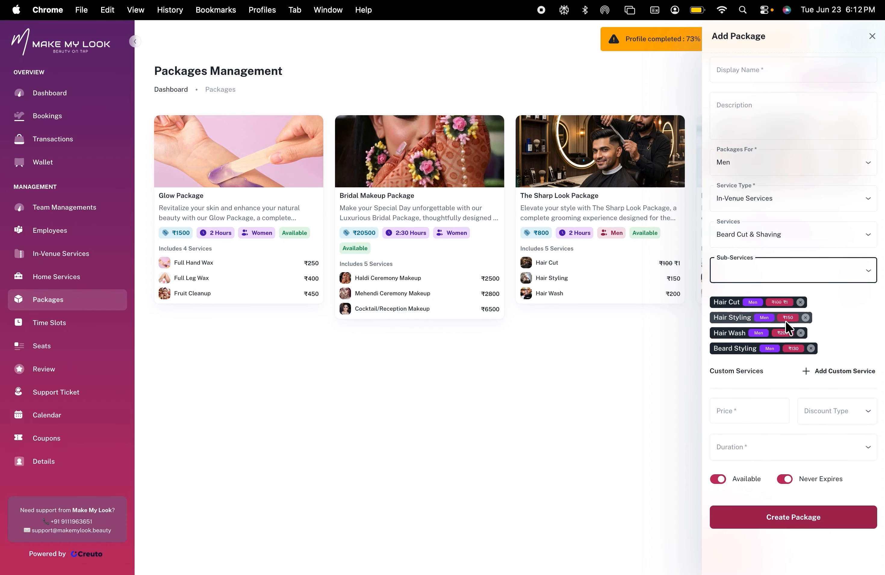
Set the package price to 1000
{"action": "left_click", "coordinate": [740, 415]}
{"action": "type", "text": "500"}
{"action": "key", "text": "Tab"}
{"action": "left_click", "coordinate": [756, 410]}
{"action": "key", "text": "BackSpace"}
{"action": "key", "text": "BackSpace"}
{"action": "key", "text": "BackSpace"}
{"action": "type", "text": "1000"}
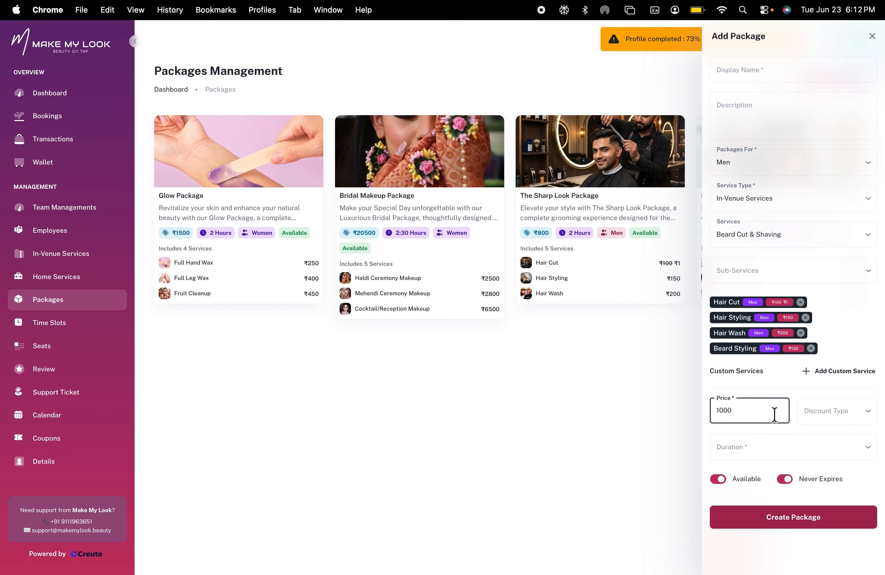
Set the discount type to Amount (₹) with a discount value of 299
{"action": "left_click", "coordinate": [837, 415]}
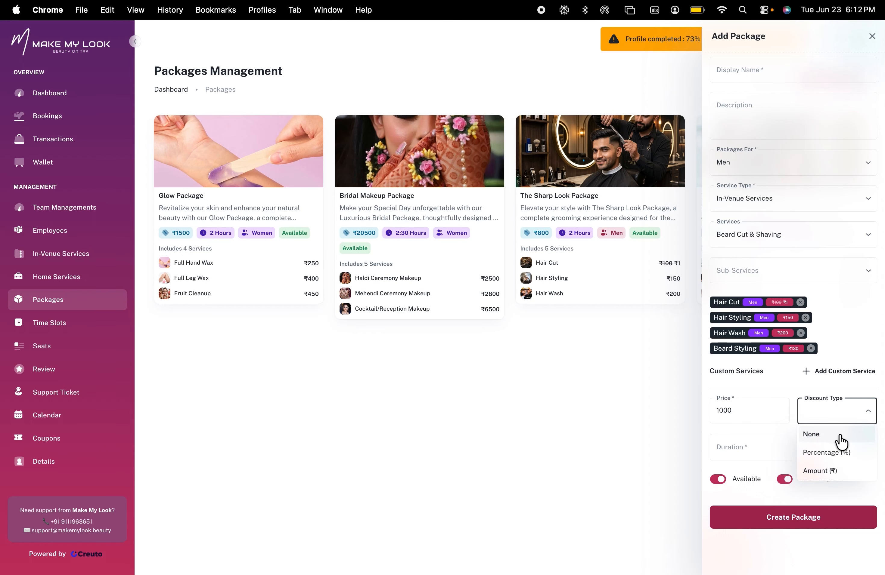
{"action": "left_click", "coordinate": [830, 453]}
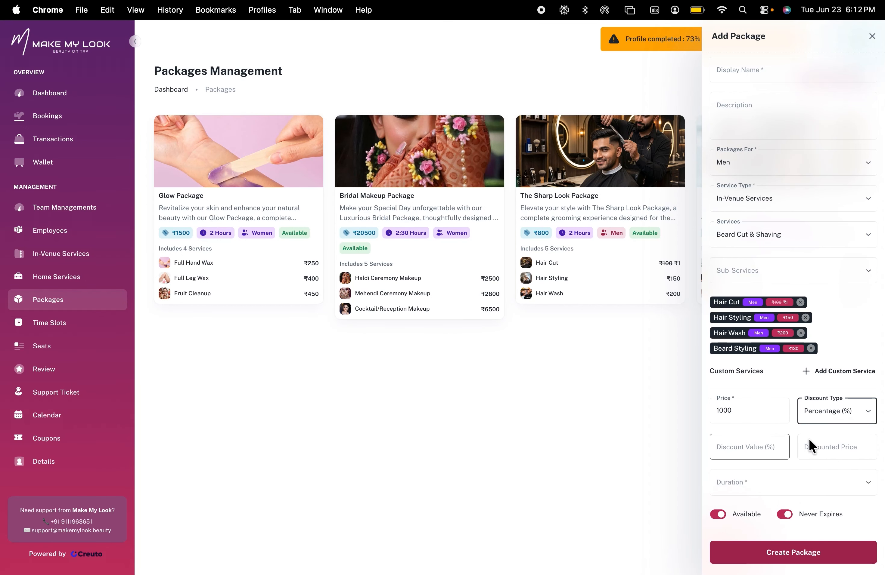
{"action": "left_click", "coordinate": [848, 411]}
{"action": "left_click", "coordinate": [830, 472]}
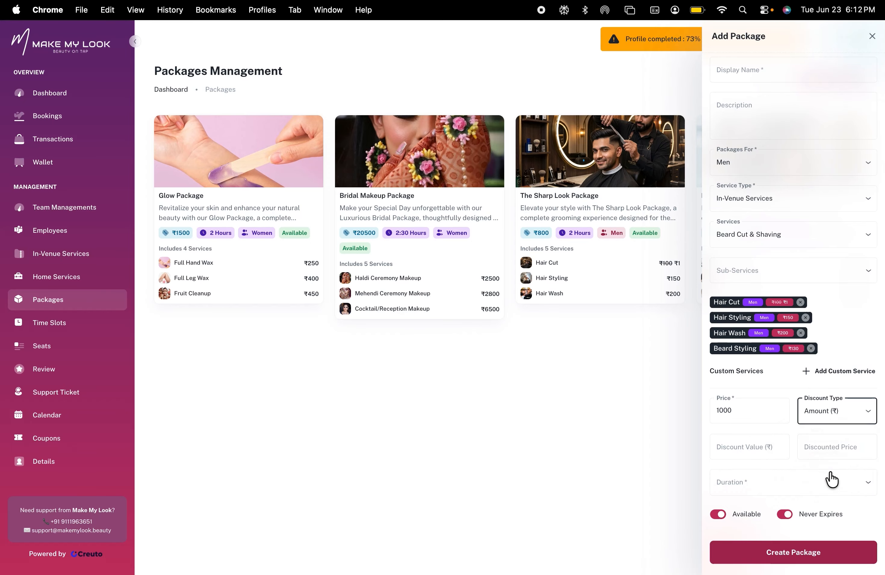
{"action": "left_click", "coordinate": [755, 450]}
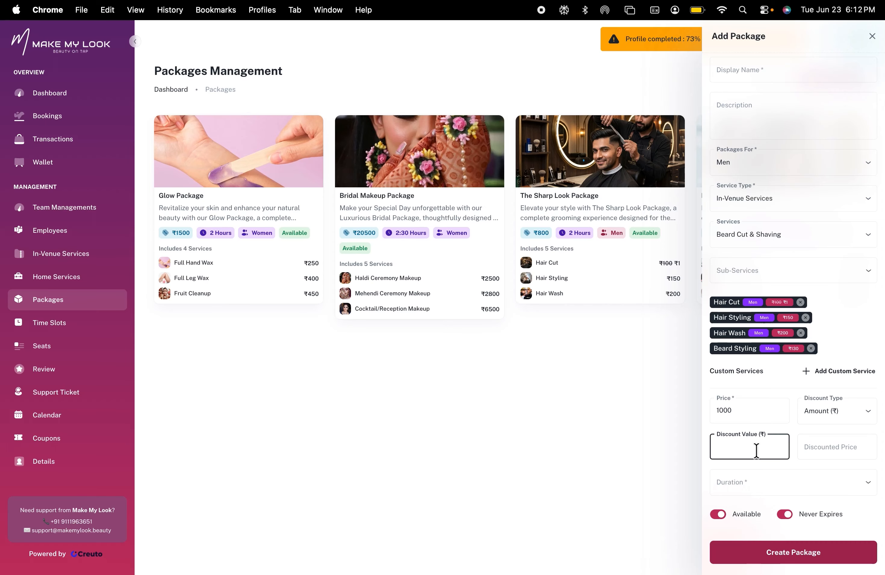
{"action": "type", "text": "10"}
{"action": "key", "text": "BackSpace"}
{"action": "type", "text": "01"}
{"action": "key", "text": "BackSpace"}
{"action": "key", "text": "BackSpace"}
{"action": "key", "text": "BackSpace"}
{"action": "type", "text": "299"}
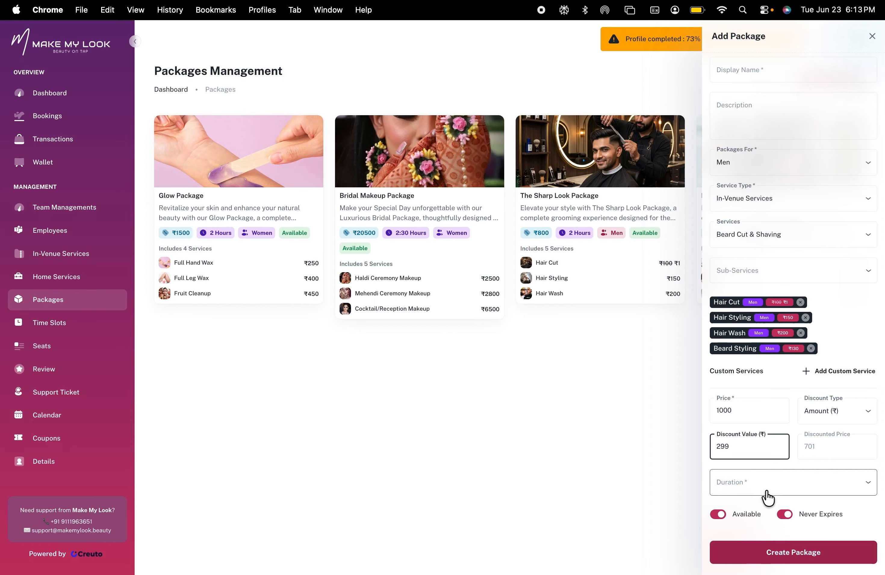
Set the package duration to 1:30 Hours
{"action": "left_click", "coordinate": [767, 497]}
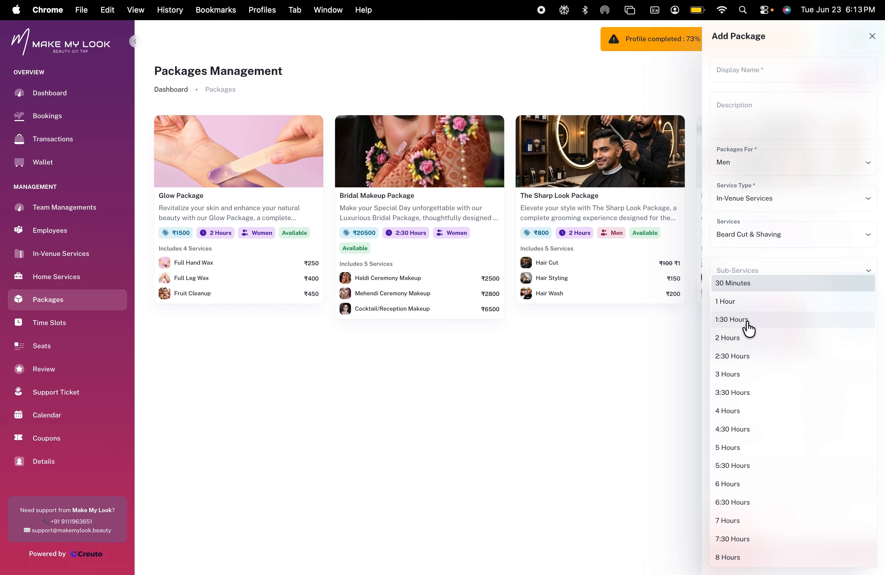
{"action": "left_click", "coordinate": [748, 328]}
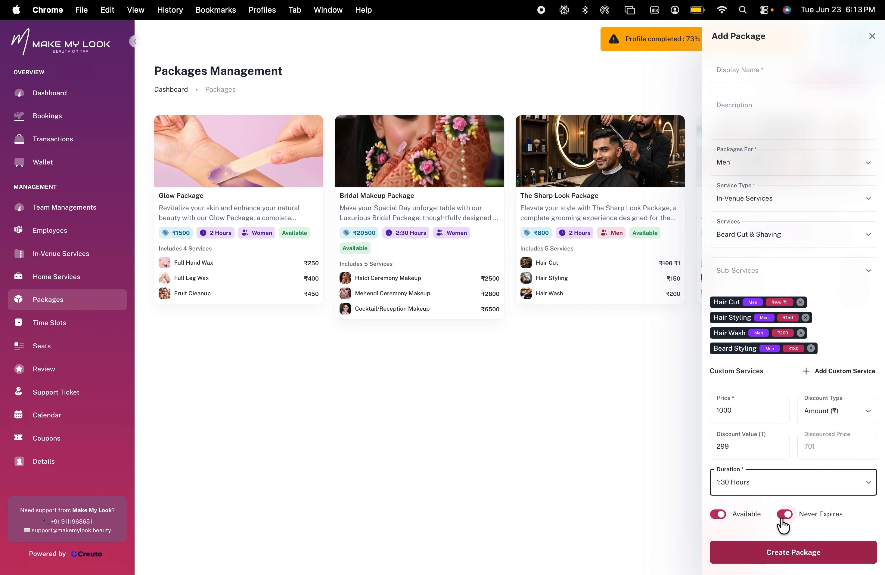
{"action": "left_click", "coordinate": [717, 520]}
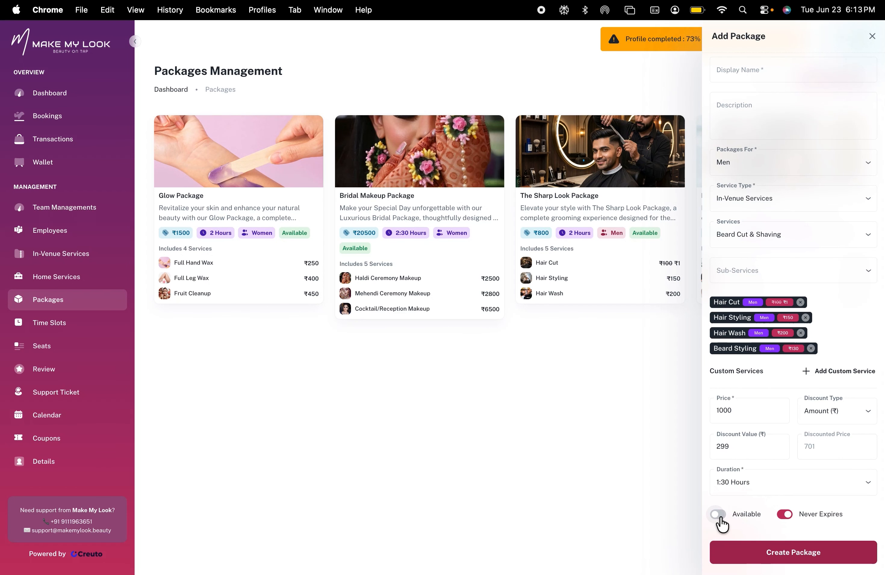
{"action": "left_click", "coordinate": [718, 520]}
{"action": "left_click", "coordinate": [783, 518]}
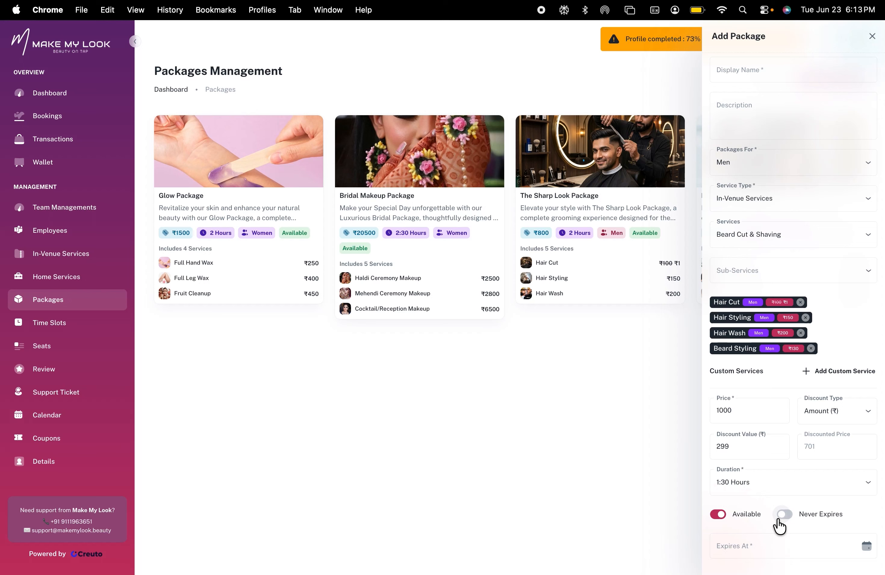
{"action": "scroll", "coordinate": [784, 523], "scroll_direction": "down", "scroll_amount": 2}
{"action": "left_click", "coordinate": [779, 511]}
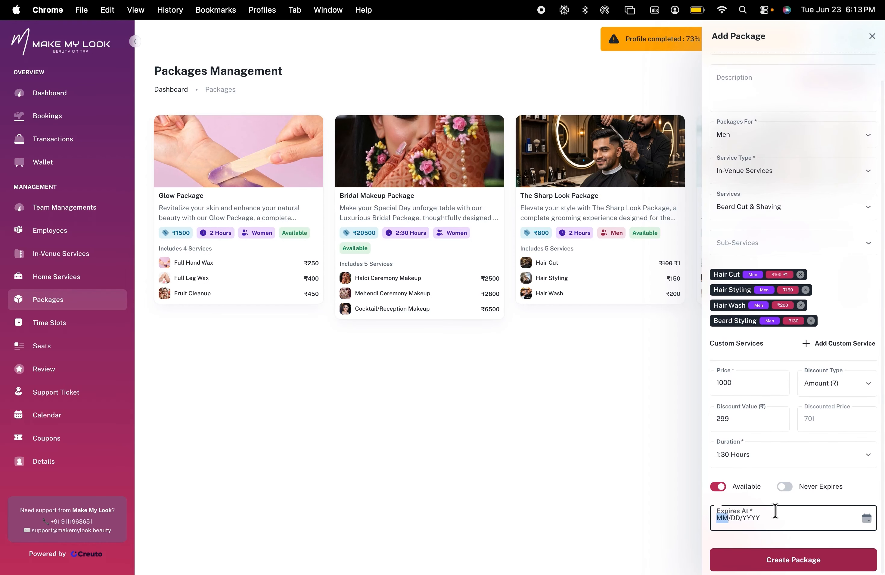
{"action": "left_click", "coordinate": [866, 518]}
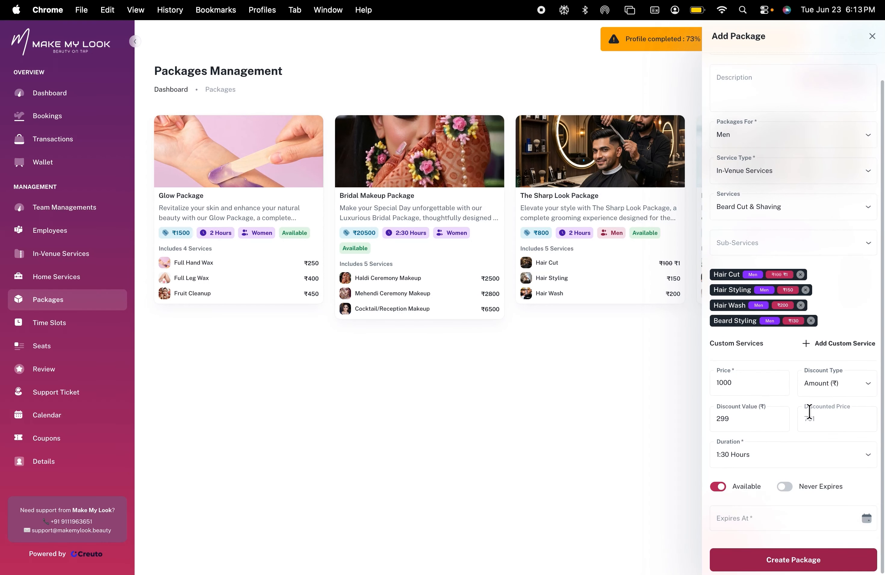
{"action": "left_click", "coordinate": [866, 519]}
{"action": "left_click", "coordinate": [850, 359]}
{"action": "left_click", "coordinate": [850, 359]}
{"action": "left_click", "coordinate": [849, 360]}
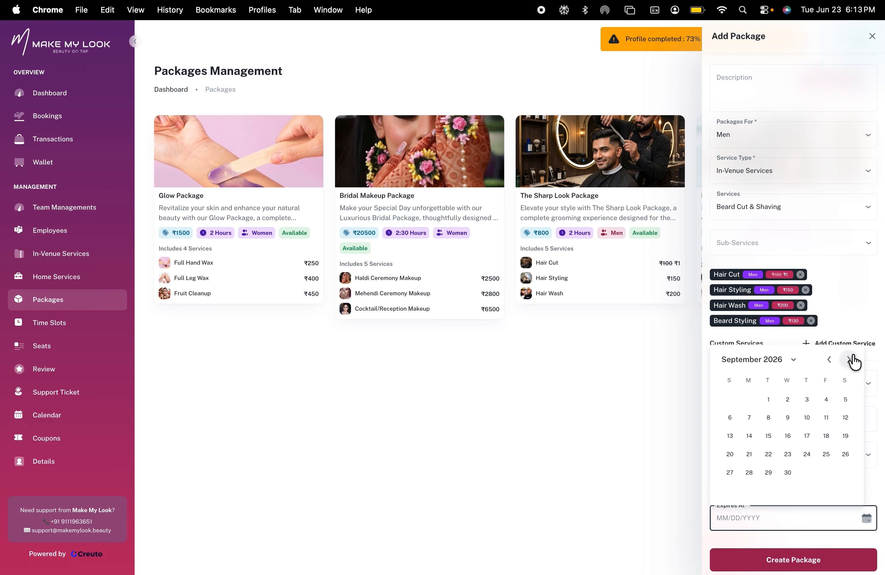
{"action": "left_click", "coordinate": [787, 472]}
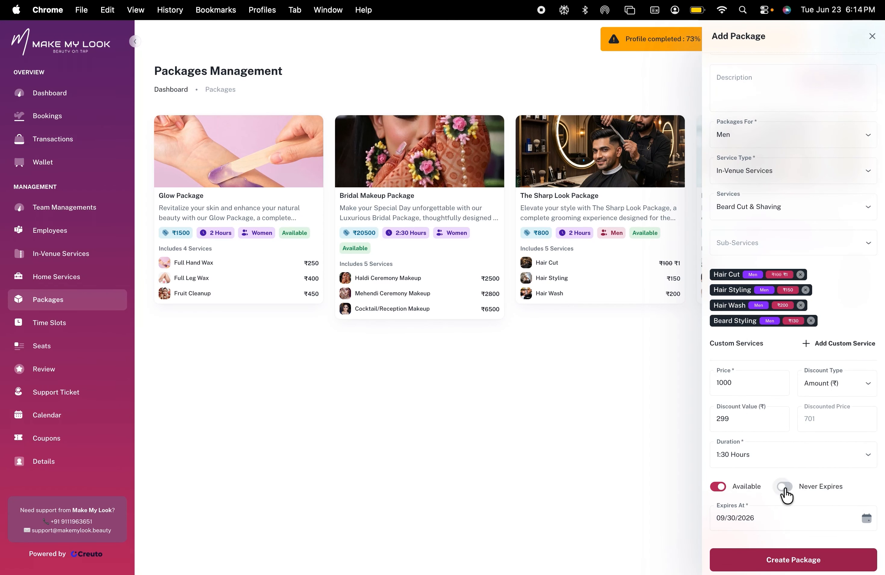
{"action": "left_click", "coordinate": [784, 487]}
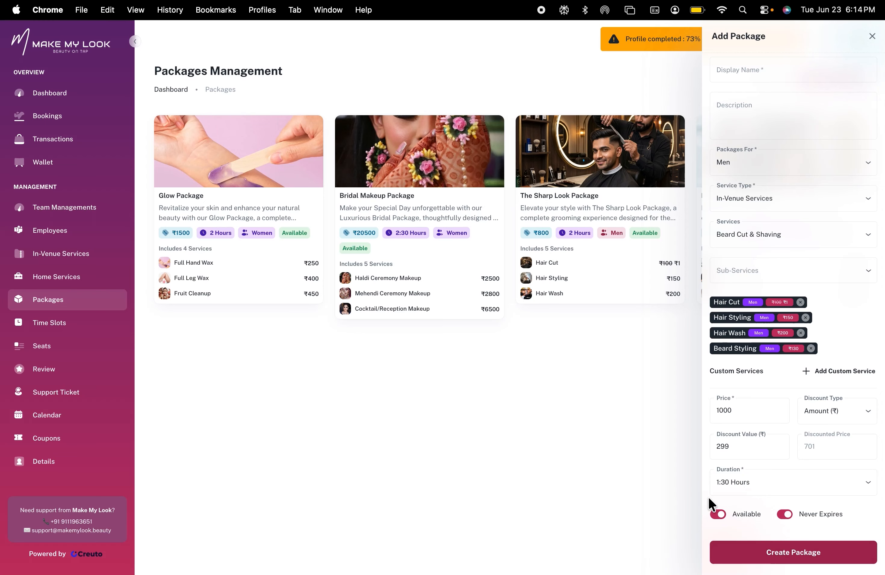
Try to create the package, then close the Add Package panel
{"action": "left_click", "coordinate": [784, 550]}
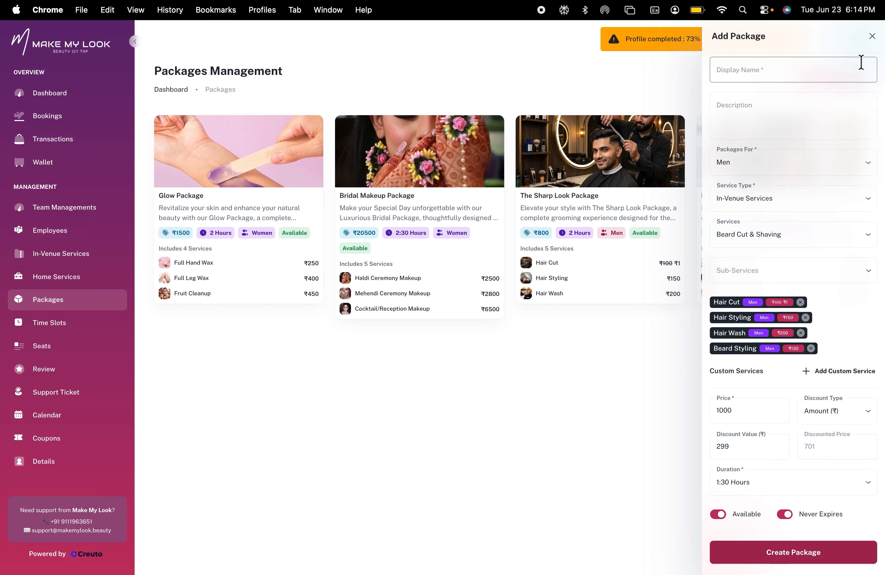
{"action": "left_click", "coordinate": [871, 36]}
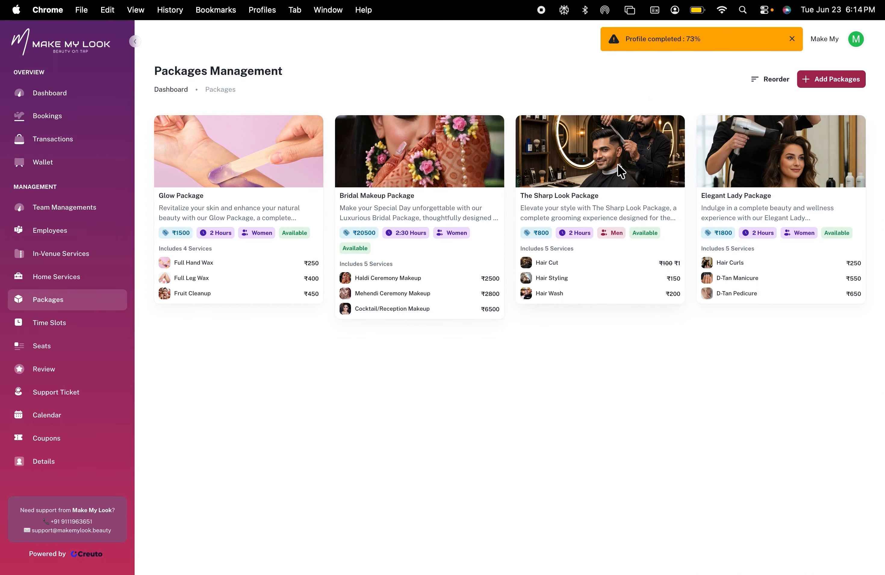
Open The Sharp Look Package and review its included services and recent bookings
{"action": "left_click", "coordinate": [619, 173]}
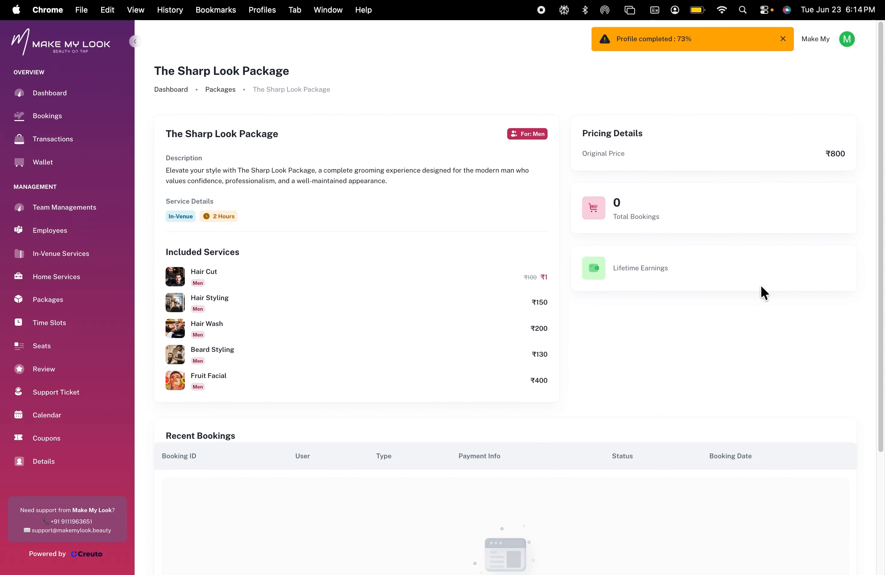
{"action": "scroll", "coordinate": [761, 285], "scroll_direction": "down", "scroll_amount": 5}
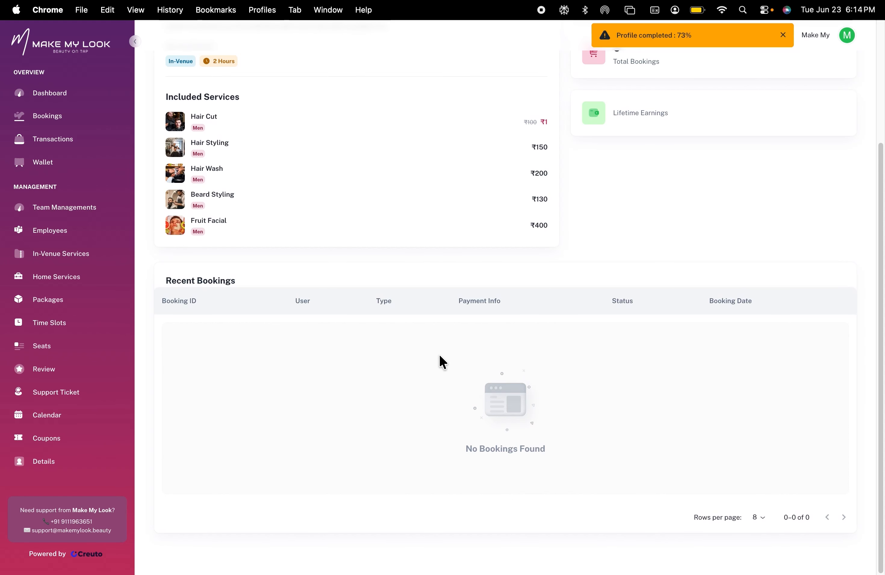
{"action": "mouse_move", "coordinate": [429, 6]}
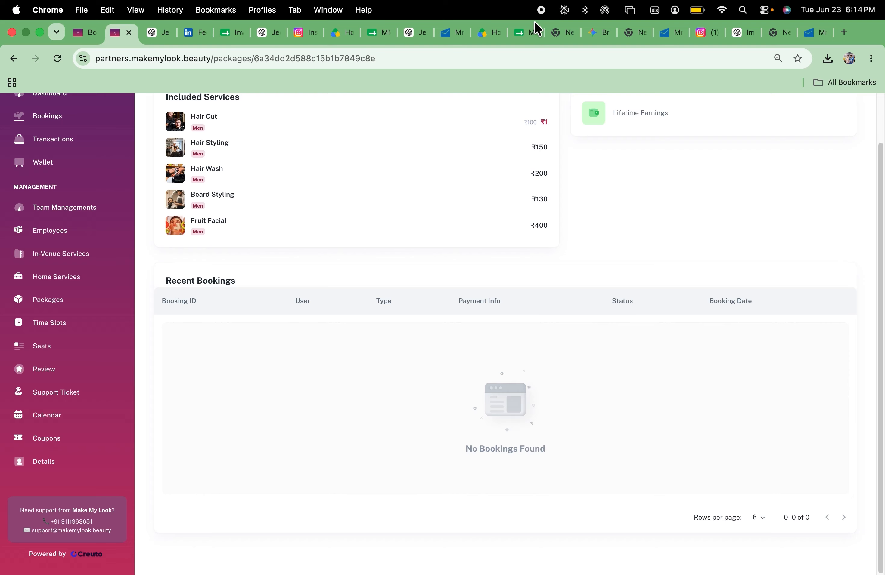
{"action": "scroll", "coordinate": [646, 203], "scroll_direction": "up", "scroll_amount": 5}
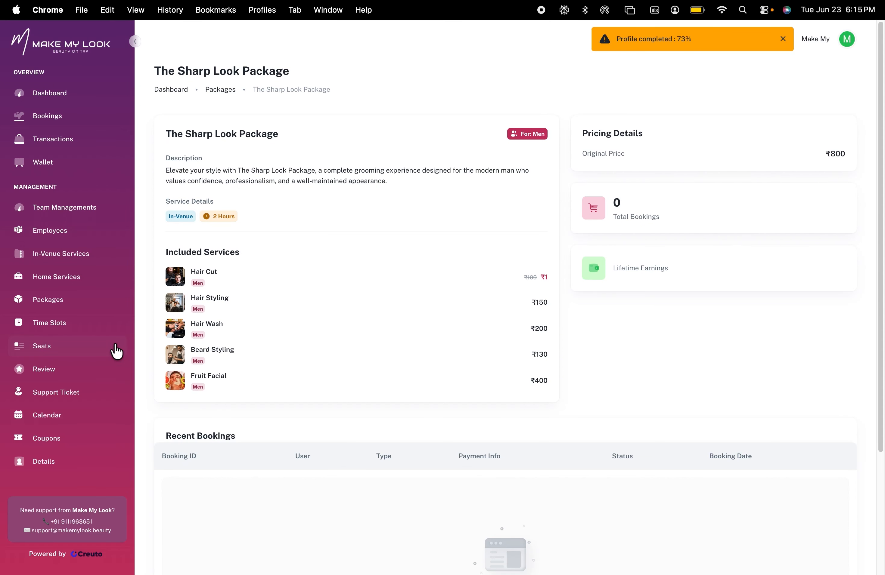
Browse the Time Slots, Seats, Review and Support Ticket pages
{"action": "left_click", "coordinate": [66, 325]}
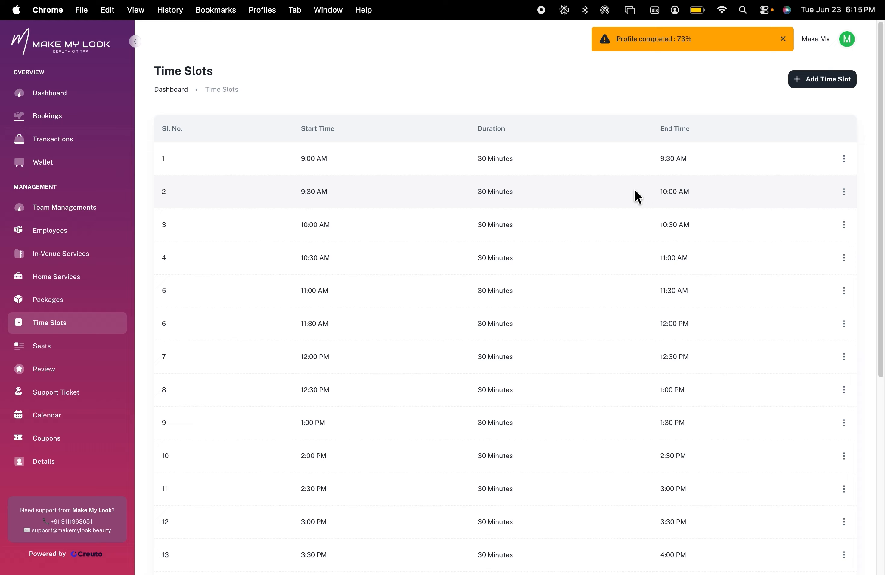
{"action": "left_click", "coordinate": [97, 342]}
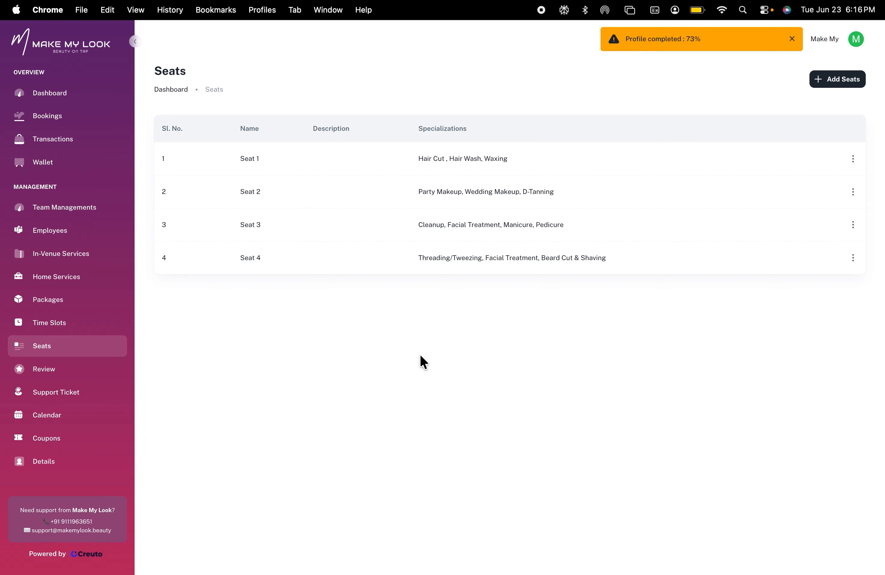
{"action": "left_click", "coordinate": [37, 374]}
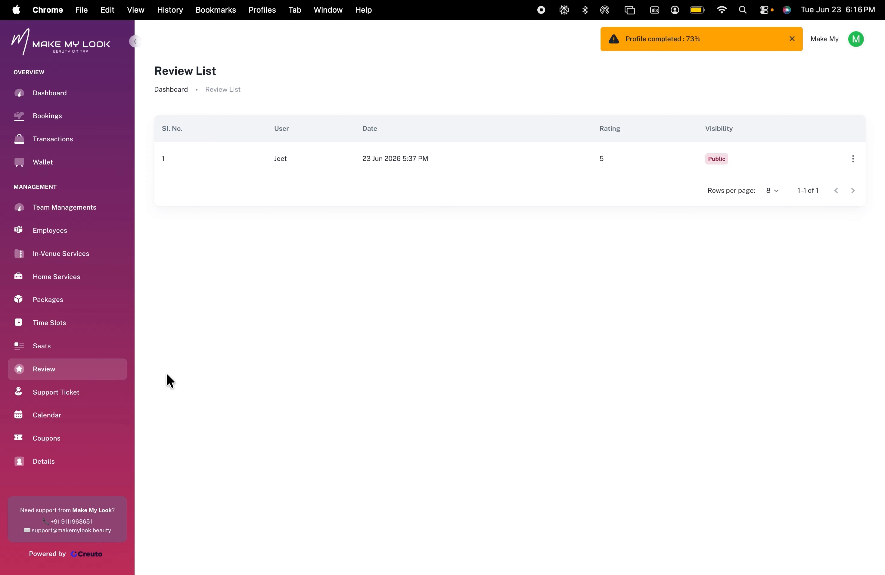
{"action": "left_click", "coordinate": [88, 394]}
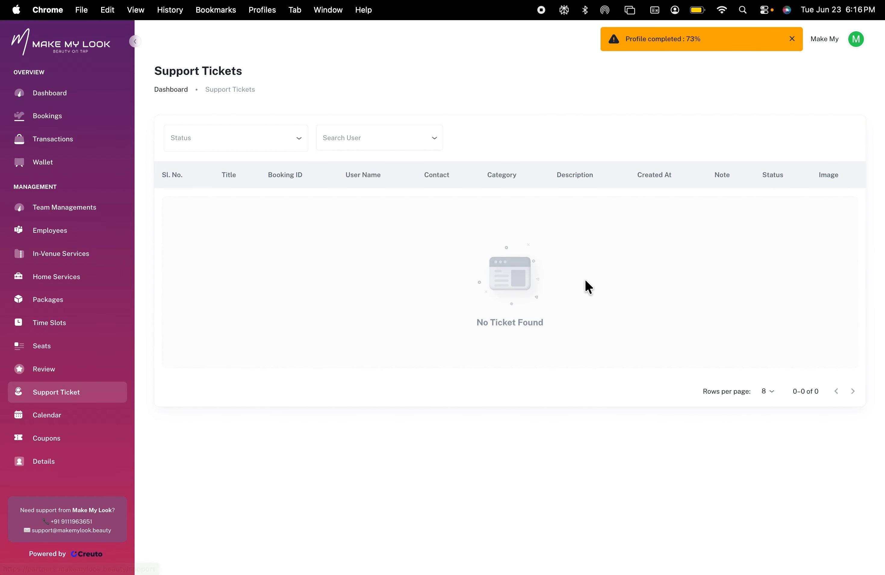
Open the Calendar and view the details of the bookings on June 24 and June 25
{"action": "left_click", "coordinate": [74, 417]}
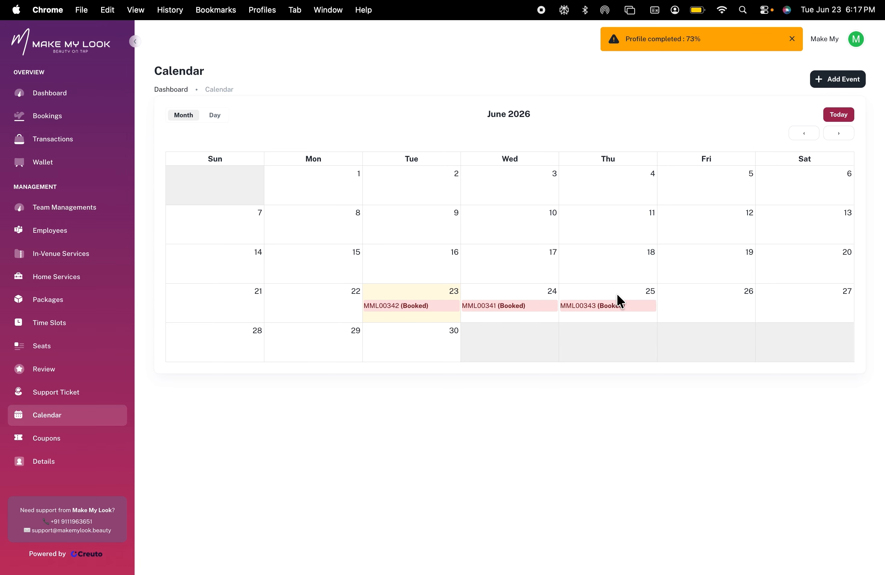
{"action": "left_click", "coordinate": [524, 307]}
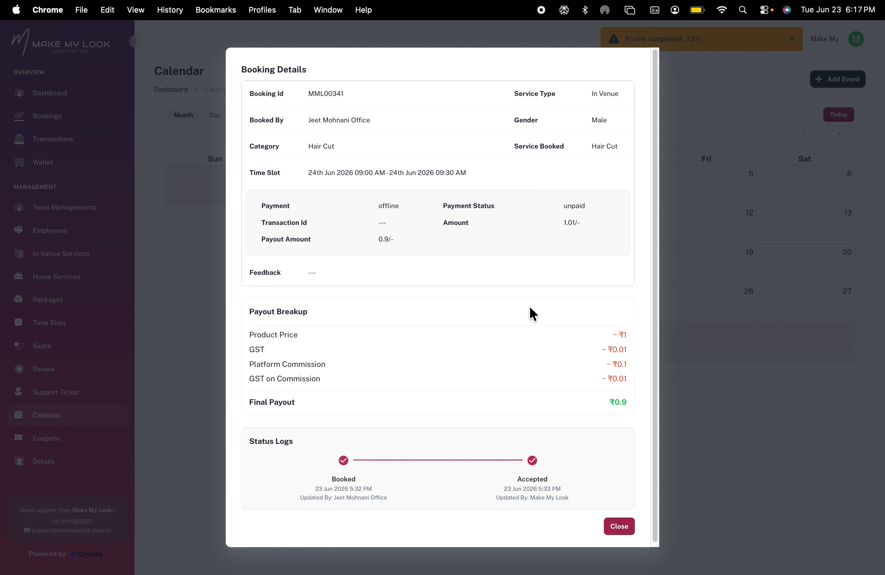
{"action": "left_click", "coordinate": [612, 533]}
{"action": "left_click", "coordinate": [604, 306]}
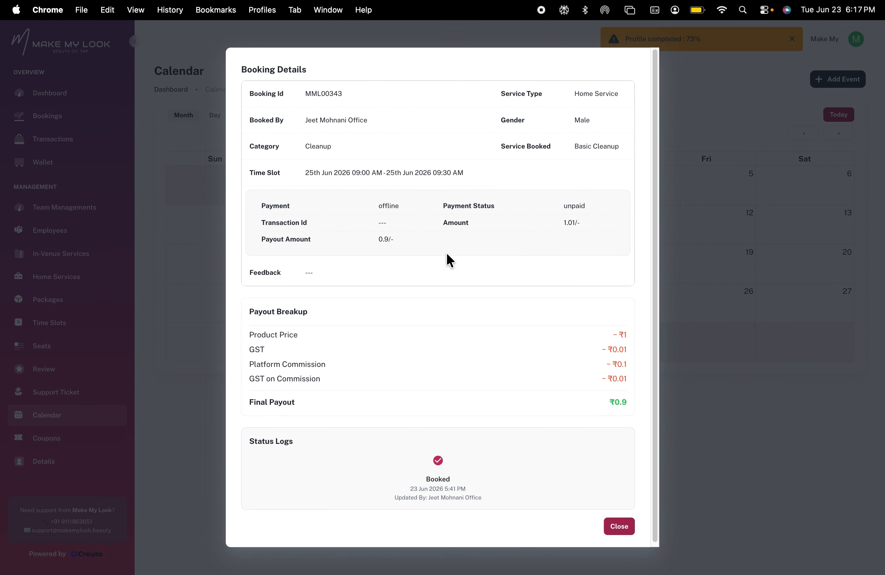
{"action": "left_click", "coordinate": [617, 532]}
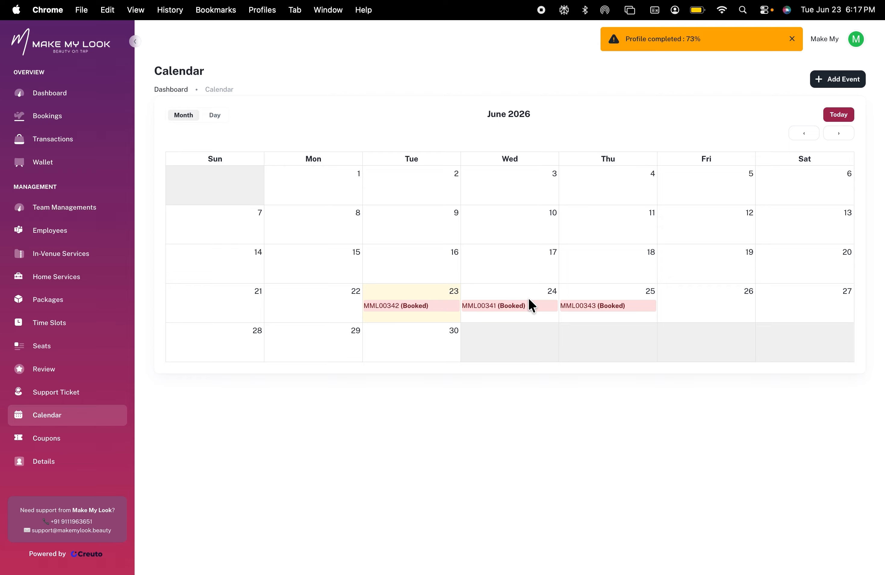
Start a Block Date event of type Closed from 24/06/2026 00:00, then cancel the dialog
{"action": "left_click", "coordinate": [838, 80]}
{"action": "left_click", "coordinate": [436, 297]}
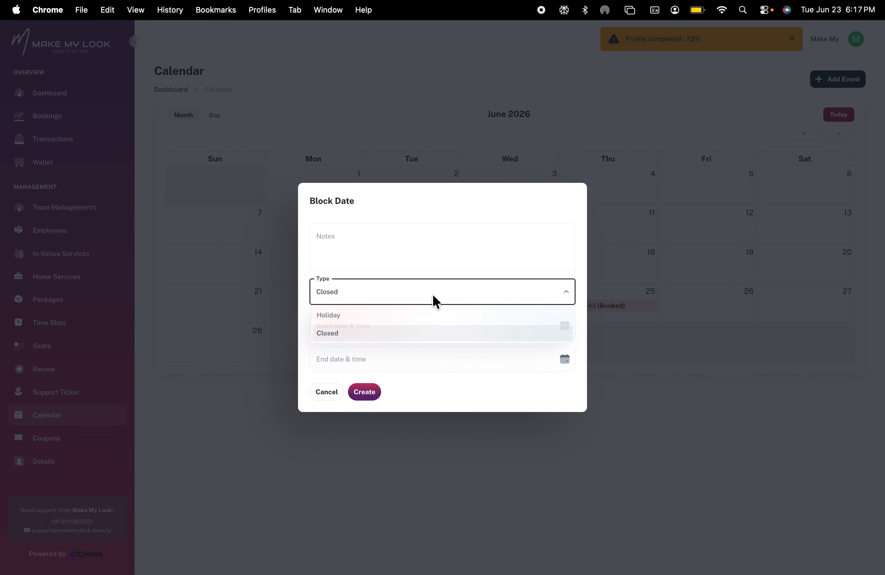
{"action": "left_click", "coordinate": [421, 309]}
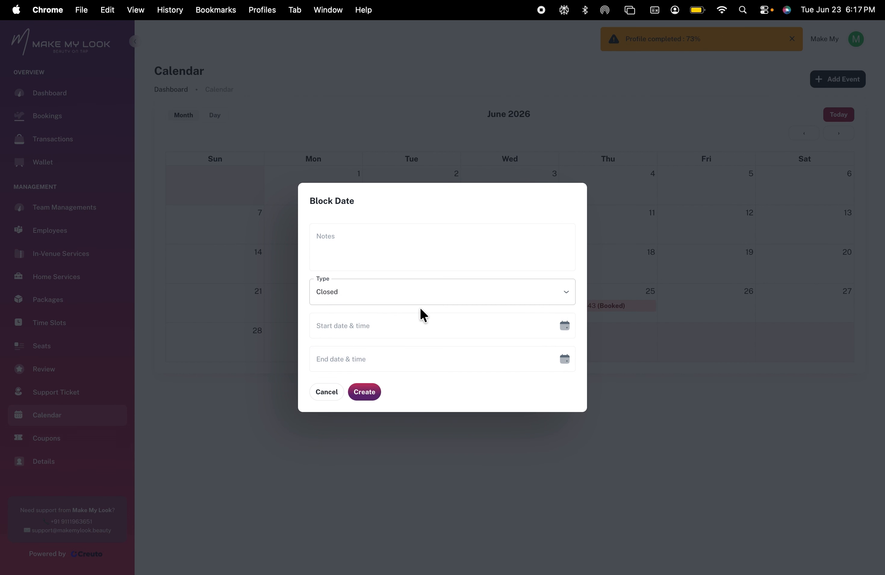
{"action": "left_click", "coordinate": [566, 328]}
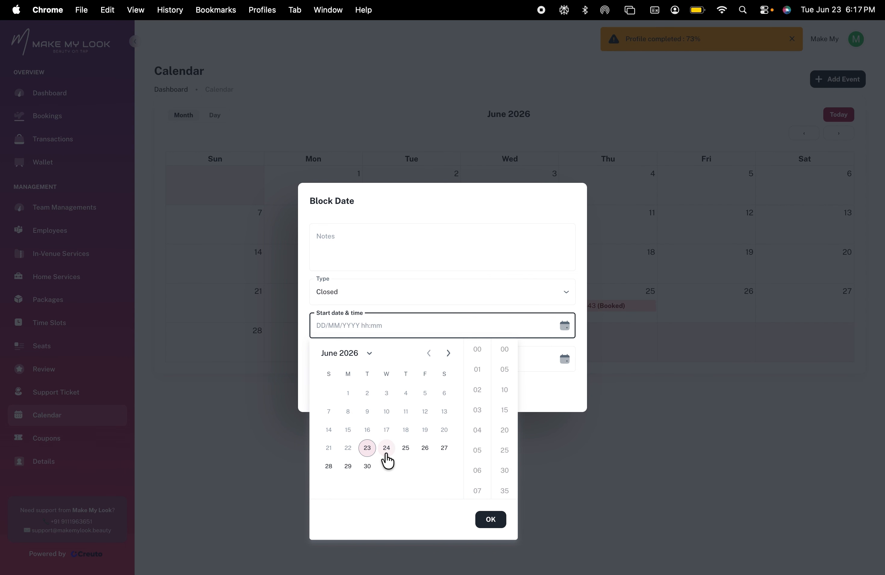
{"action": "left_click", "coordinate": [386, 448]}
{"action": "left_click", "coordinate": [526, 284]}
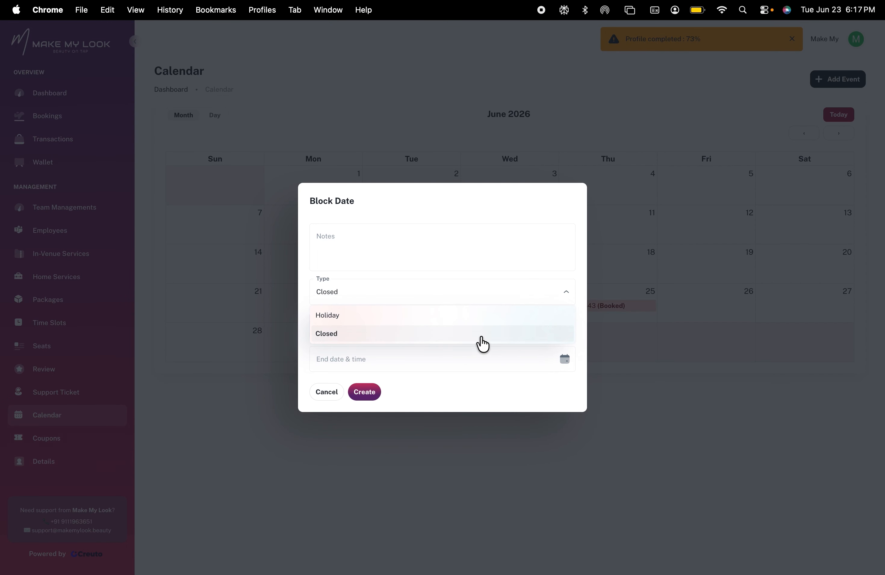
{"action": "left_click", "coordinate": [493, 379]}
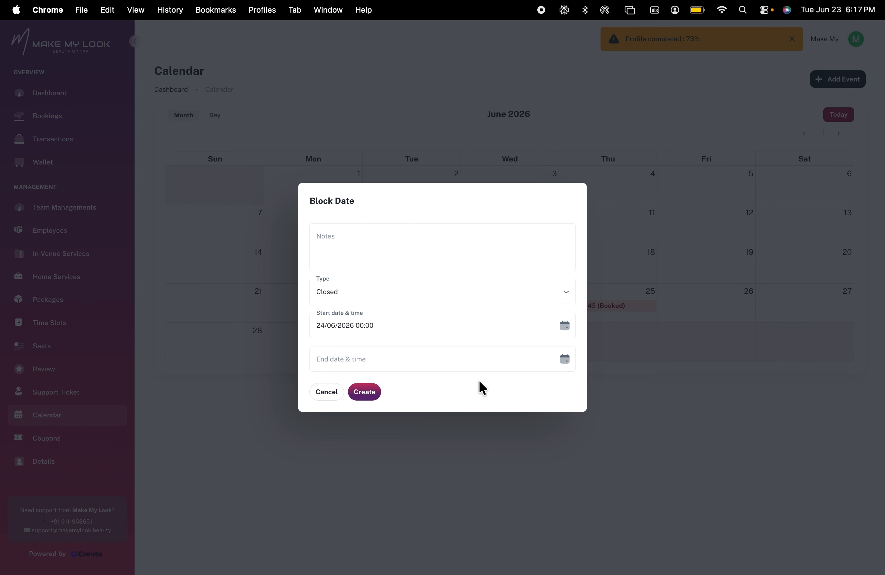
{"action": "left_click", "coordinate": [342, 393]}
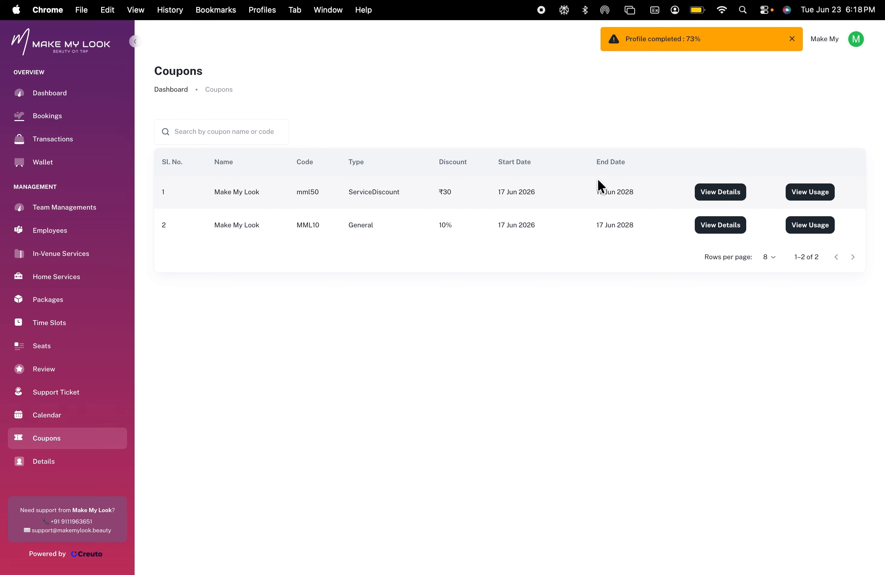
Open the Coupons page, view the mml50 coupon's details, and check the usage of both coupons
{"action": "left_click", "coordinate": [718, 197]}
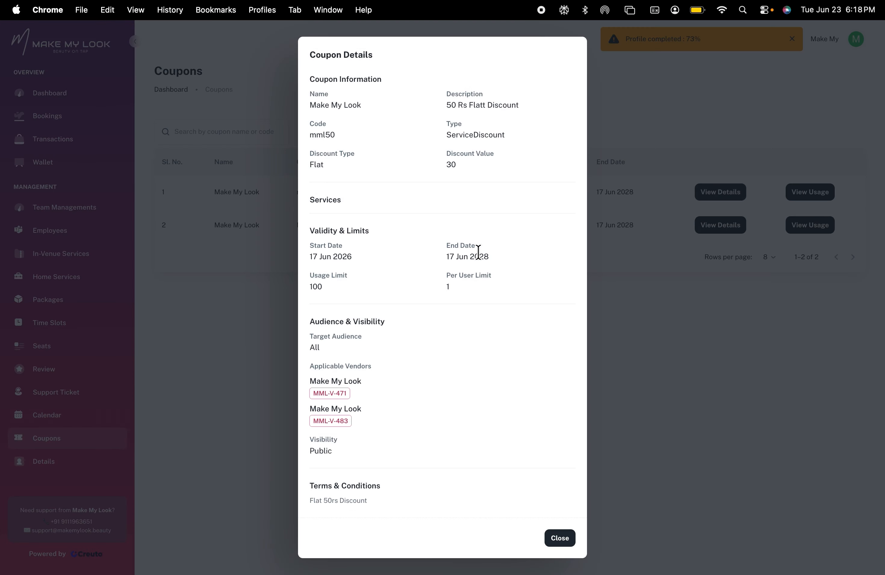
{"action": "left_click", "coordinate": [559, 538]}
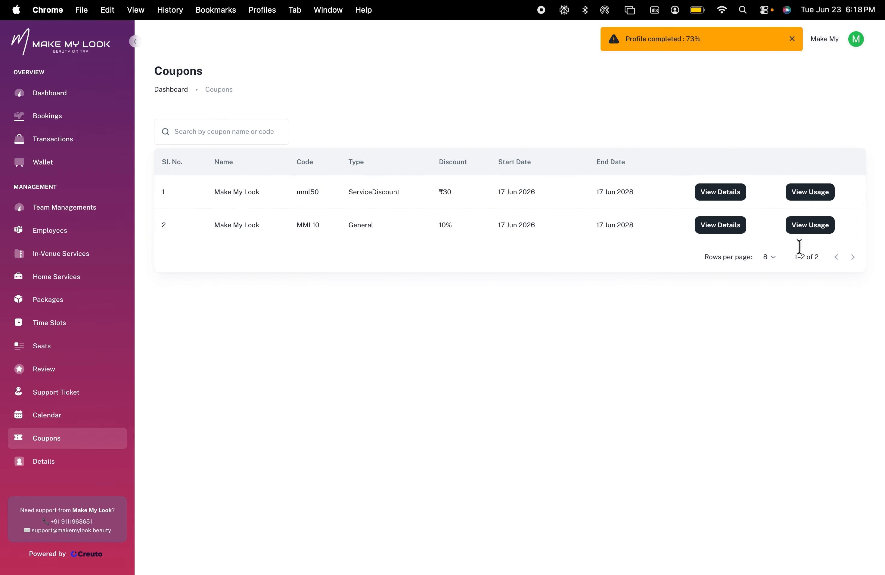
{"action": "left_click", "coordinate": [813, 193]}
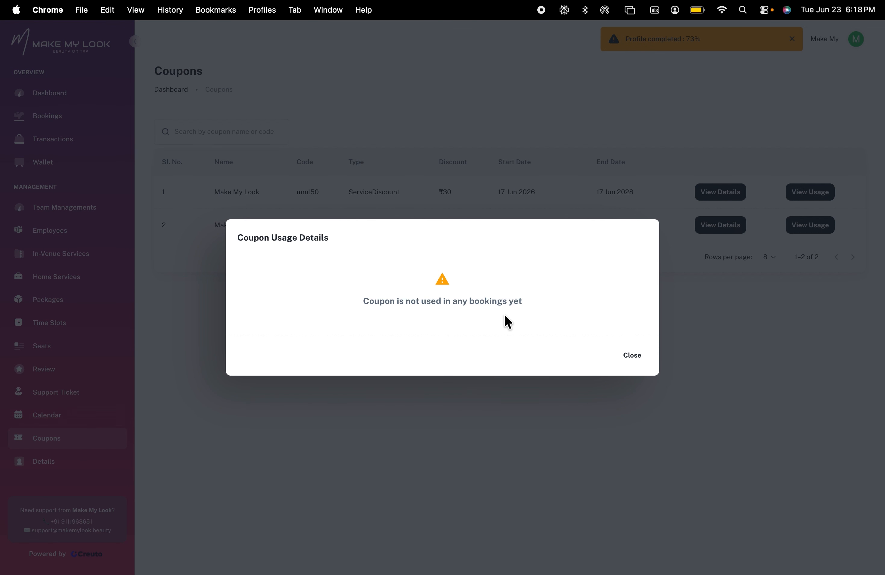
{"action": "left_click", "coordinate": [631, 356]}
{"action": "left_click", "coordinate": [795, 229]}
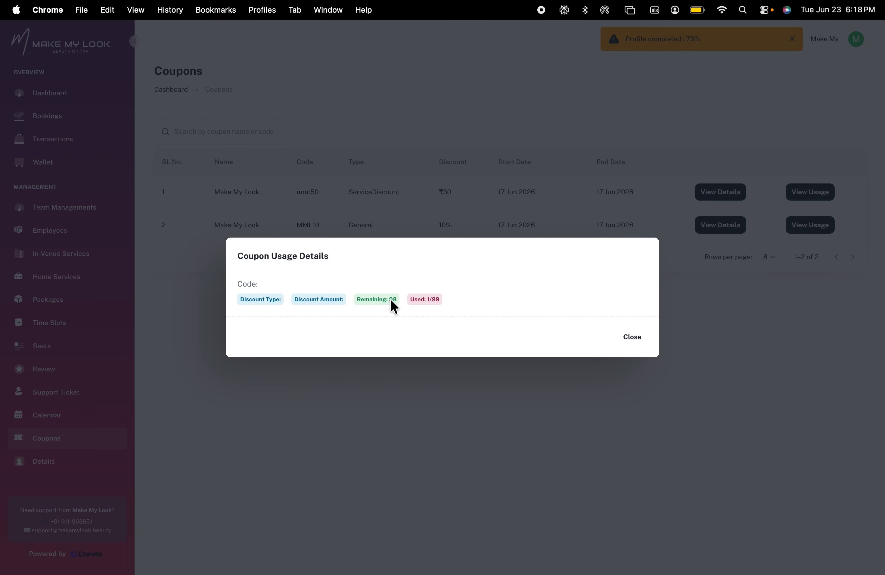
{"action": "left_click", "coordinate": [632, 338]}
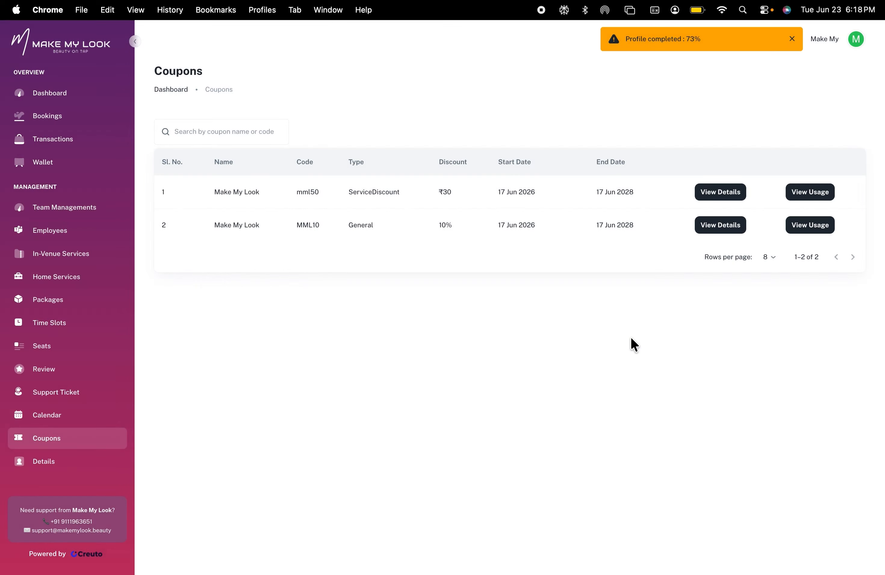